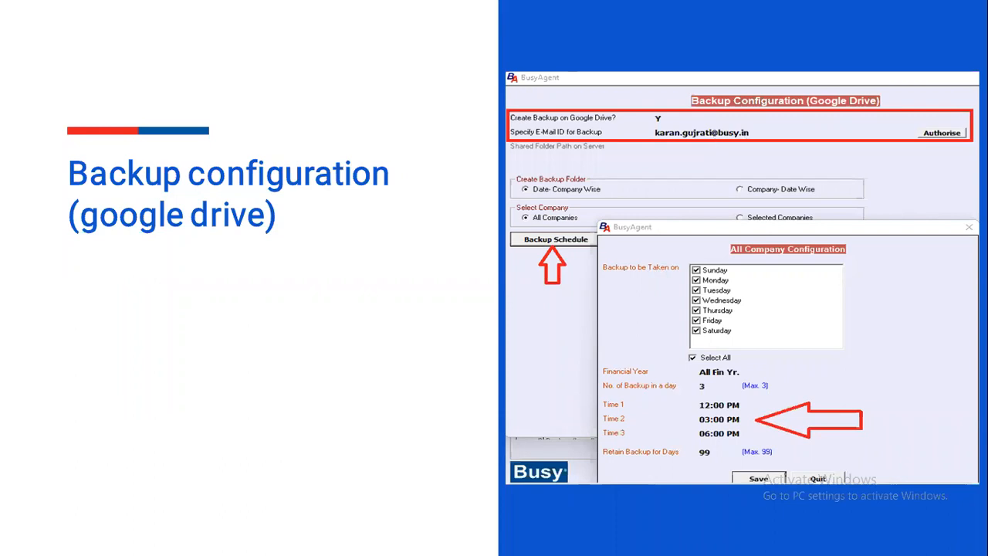
key("Right")
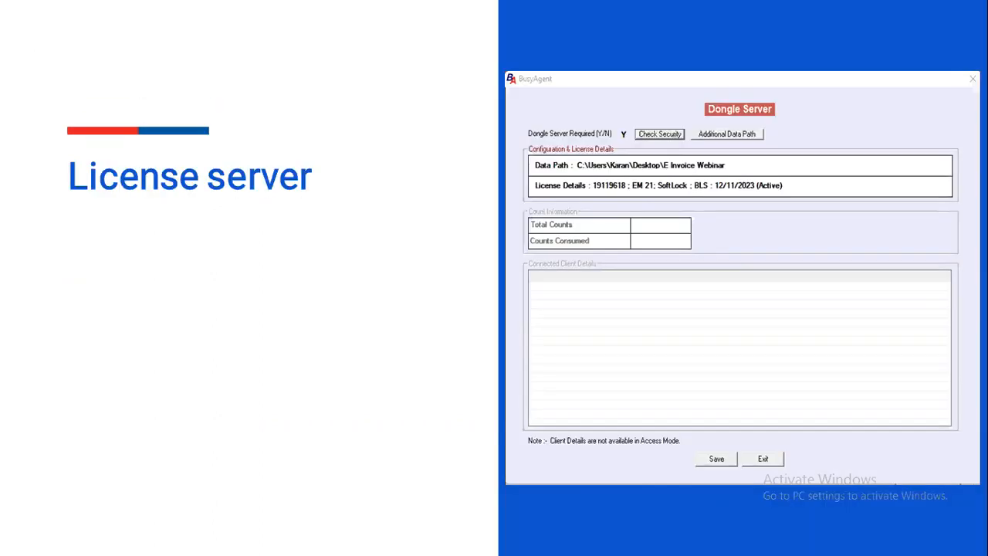
Leave the presentation, switch to Chrome and open the busy.in website in a new tab
key("super+d")
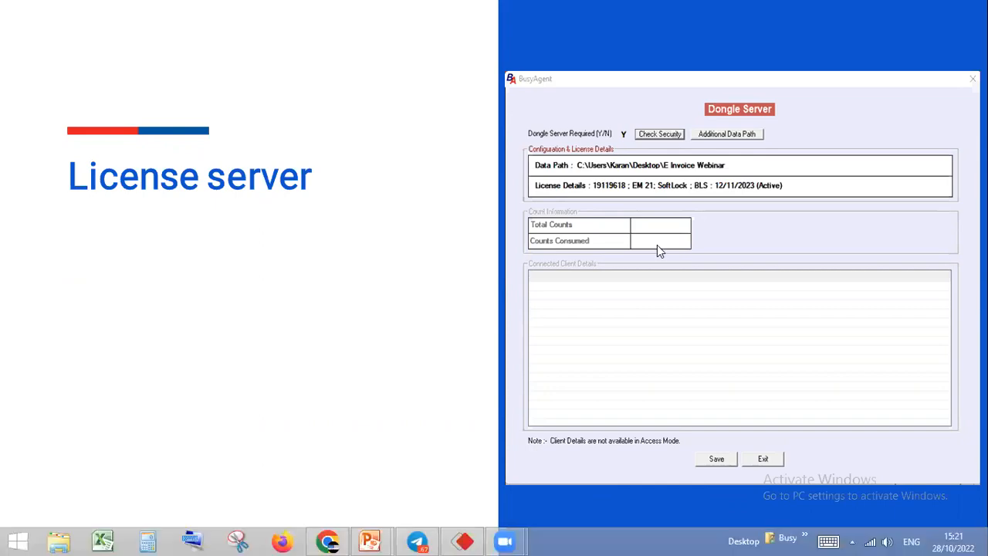
left_click(338, 539)
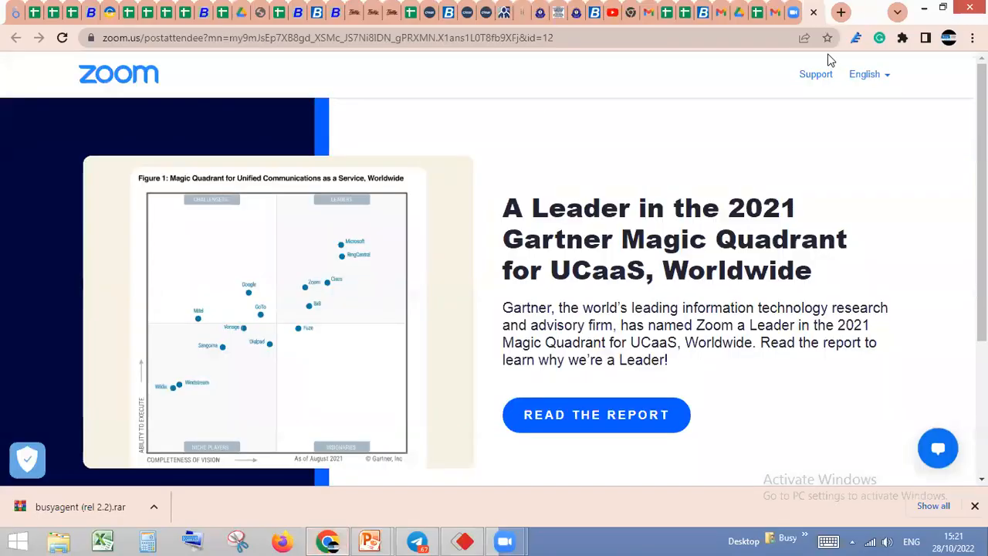
left_click(842, 13)
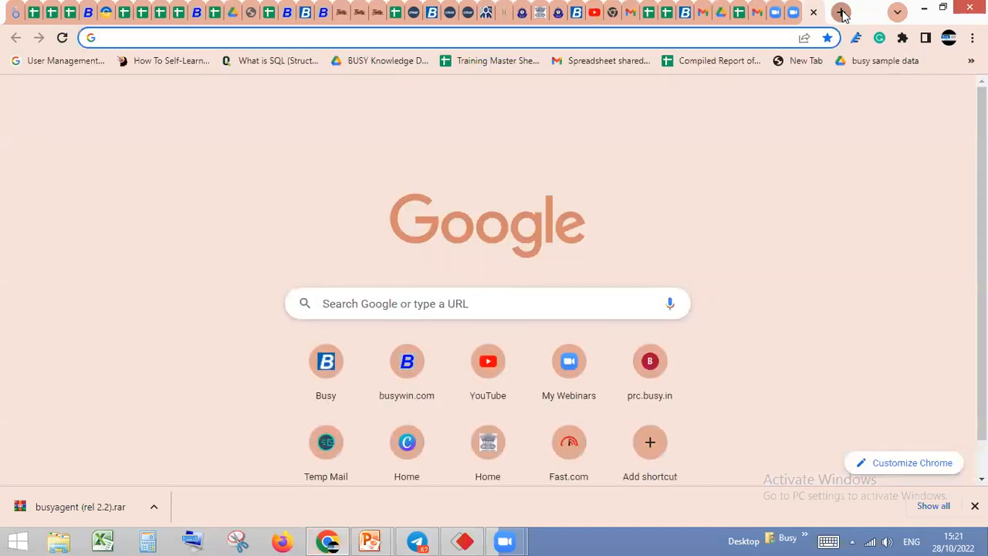
type("busy")
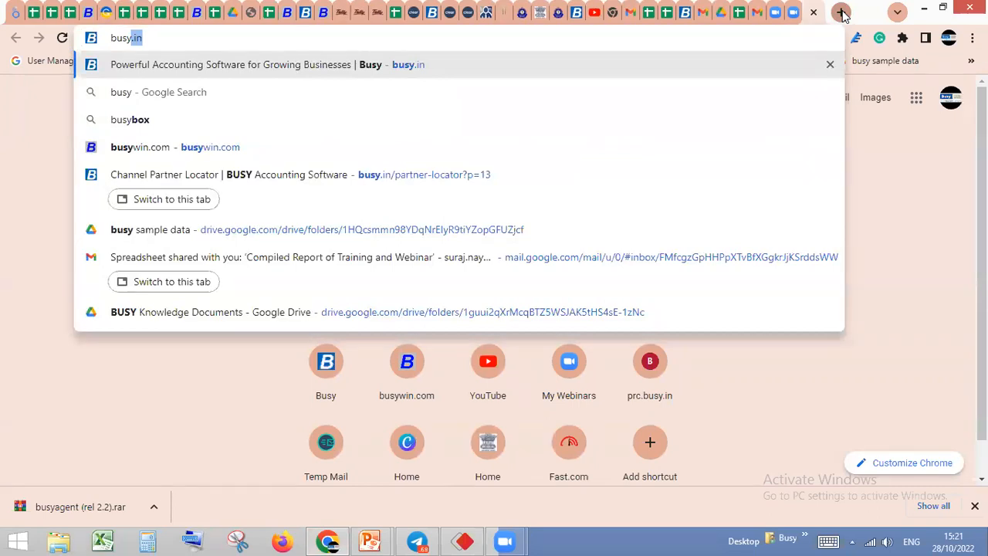
key("Return")
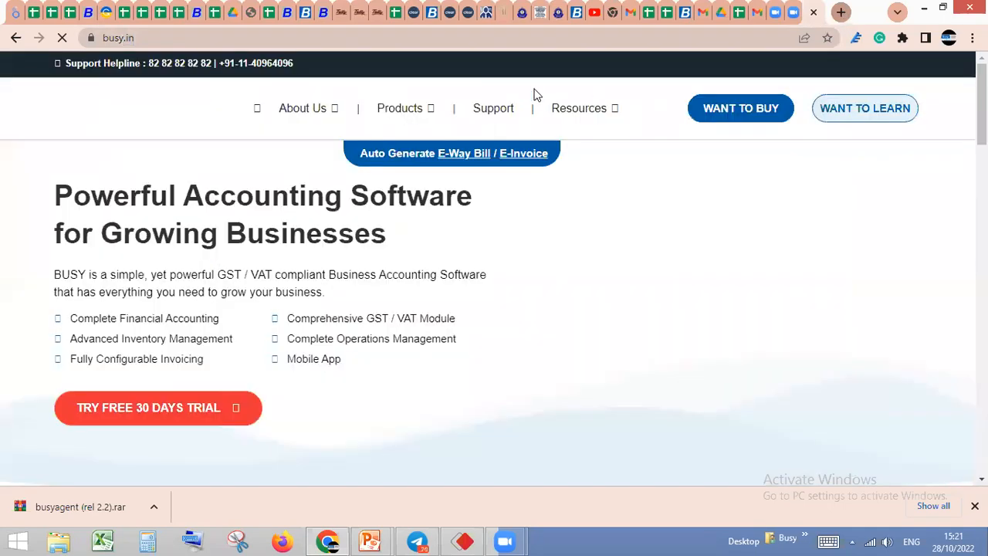
Open the BusyAgent product page on the Busy website and download the BusyAgent archive
mouse_move(402, 113)
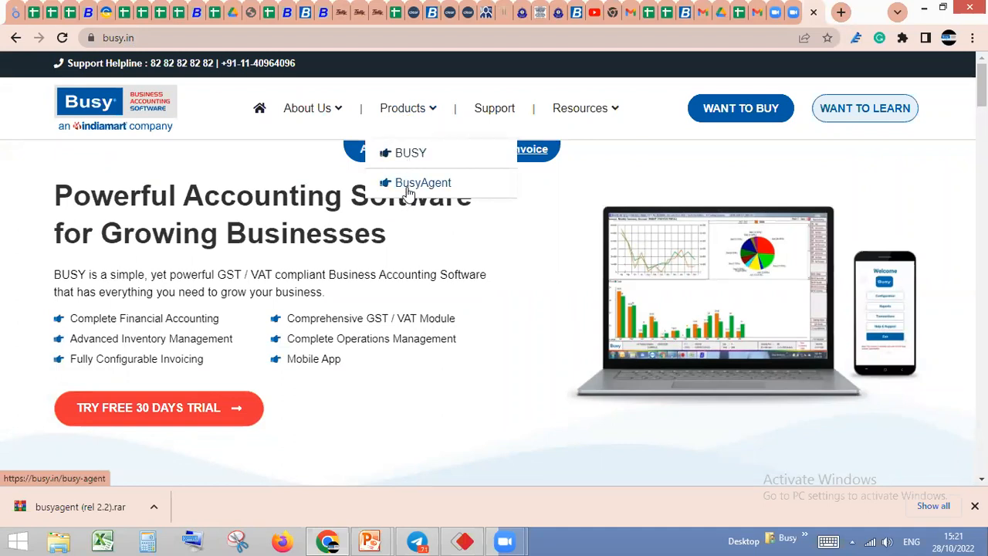
left_click(408, 192)
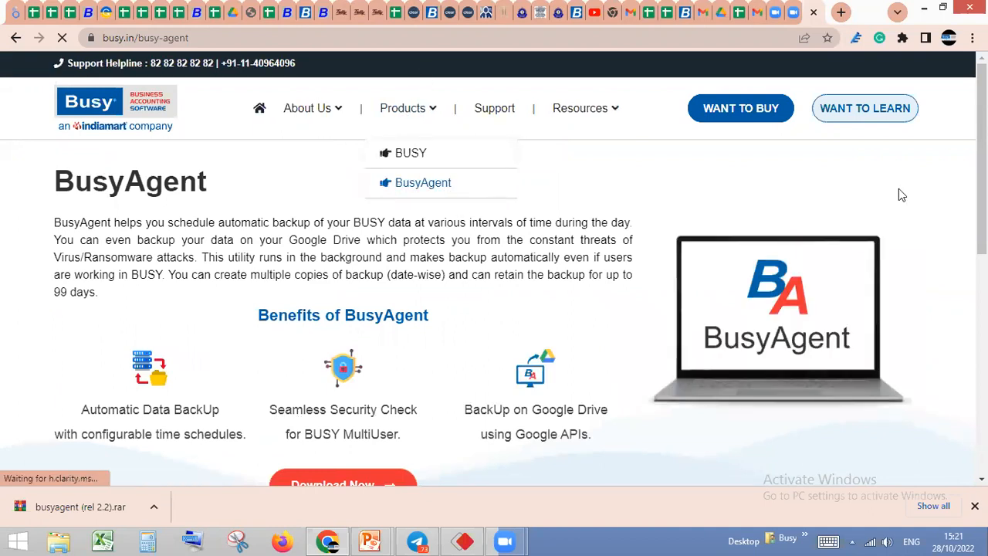
scroll(308, 417, "down", 1)
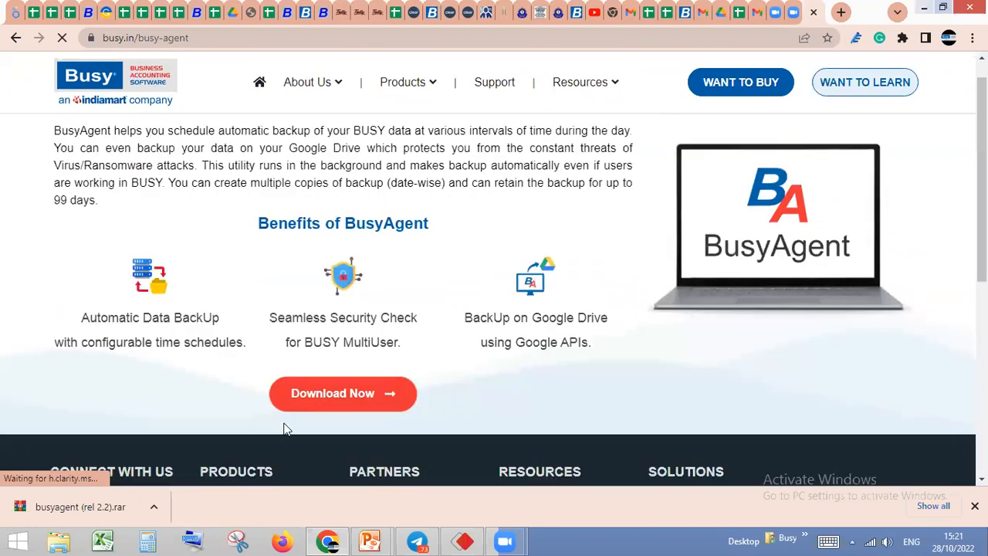
left_click(355, 402)
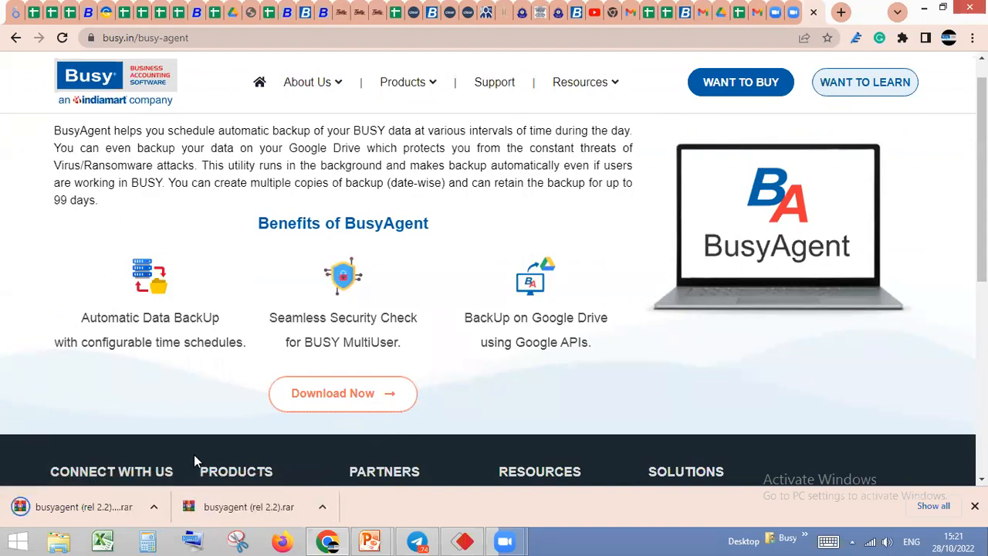
Show the newly downloaded busyagent (rel 2.2) (1) archive in its Downloads folder, closing its properties
left_click(154, 507)
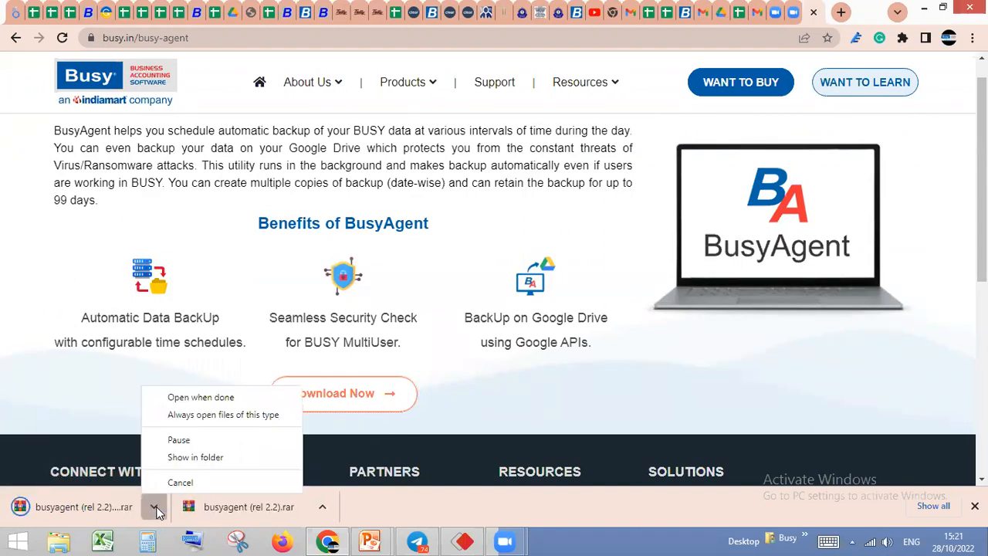
left_click(194, 460)
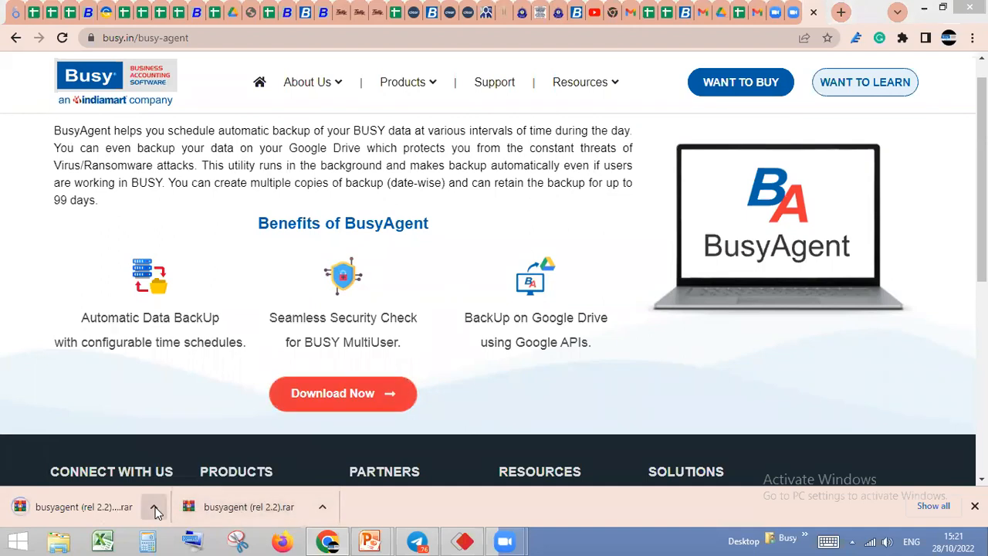
left_click(155, 507)
left_click(189, 462)
left_click(153, 506)
left_click(183, 462)
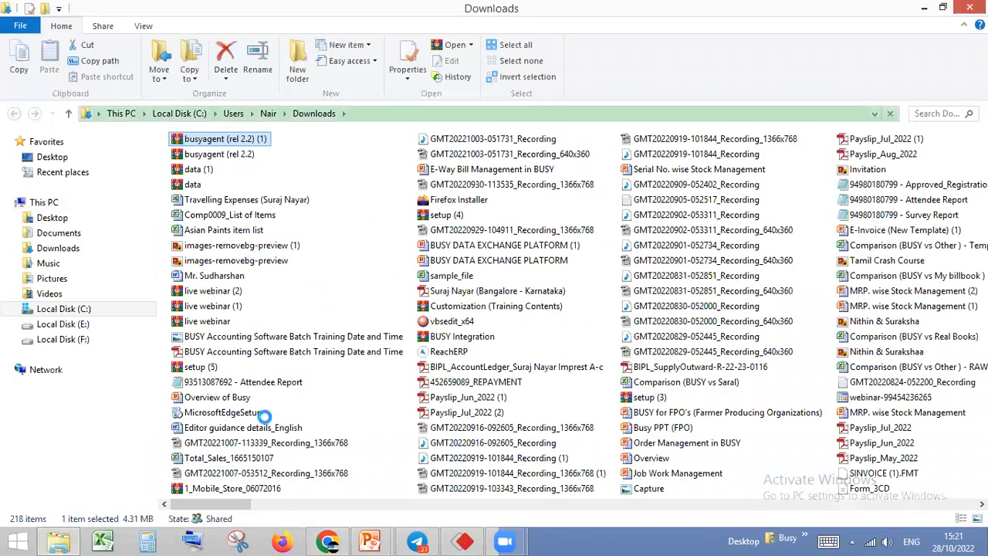
left_click(279, 465)
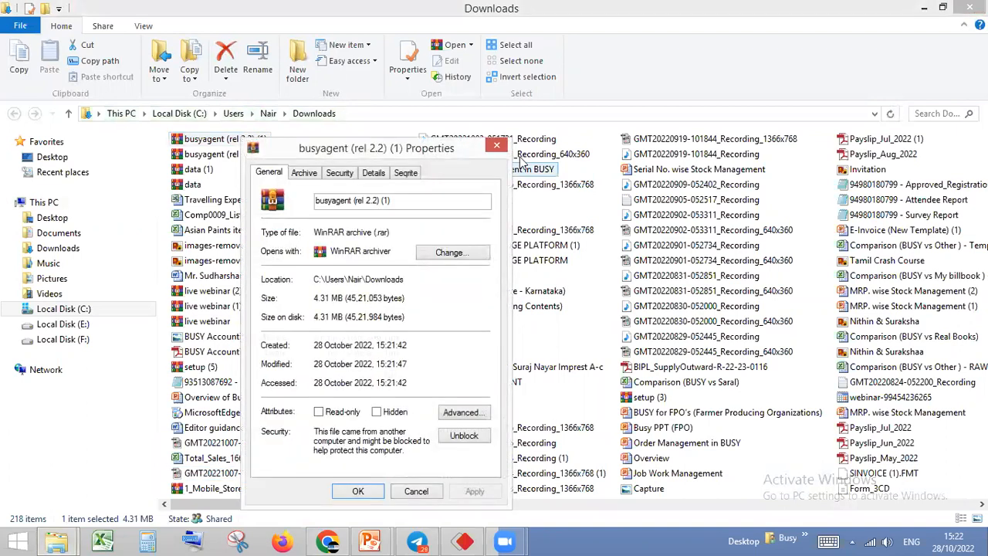
left_click(497, 146)
Extract the busyagent (rel 2.2) (1) archive directly into Downloads and look for the extracted folder
right_click(251, 144)
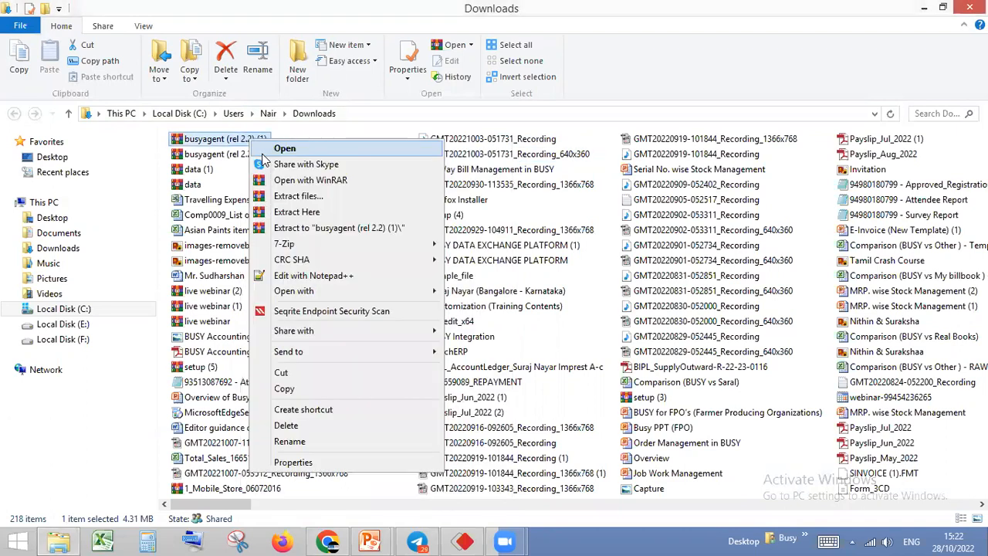
left_click(290, 217)
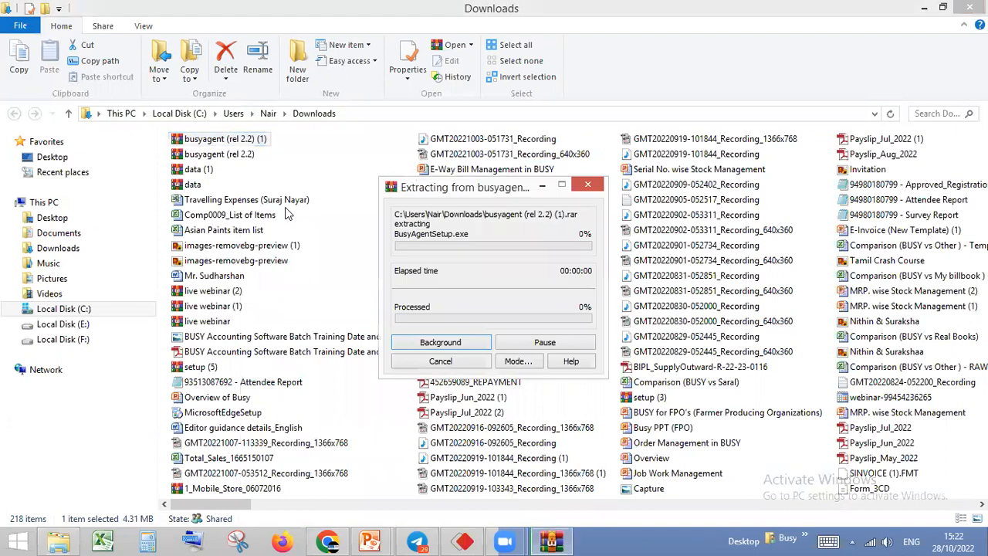
left_click(218, 154)
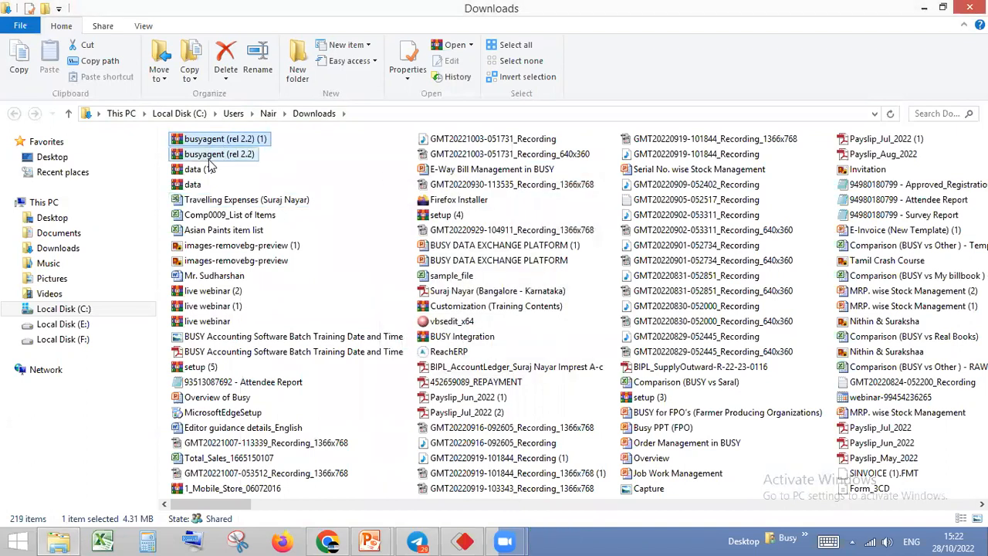
key("b")
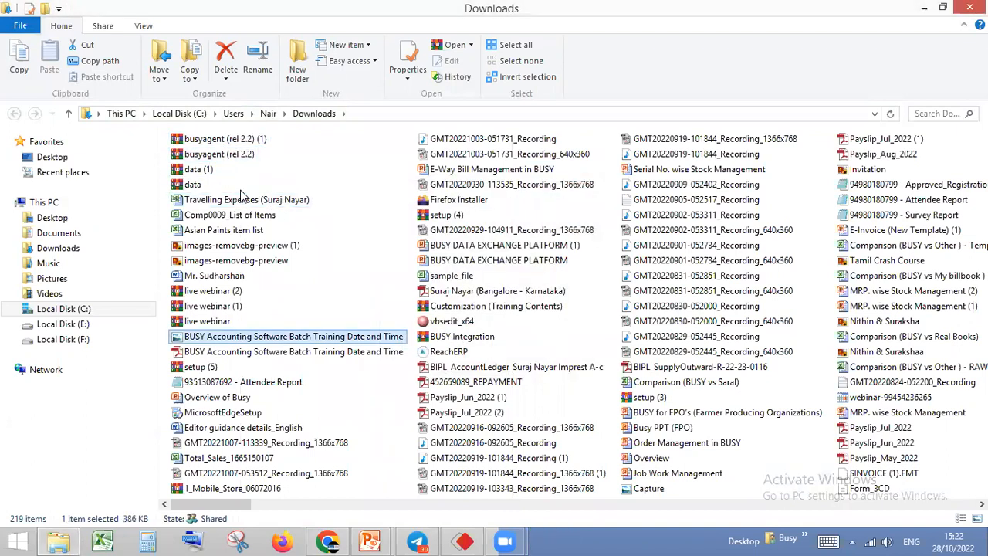
left_click(232, 157)
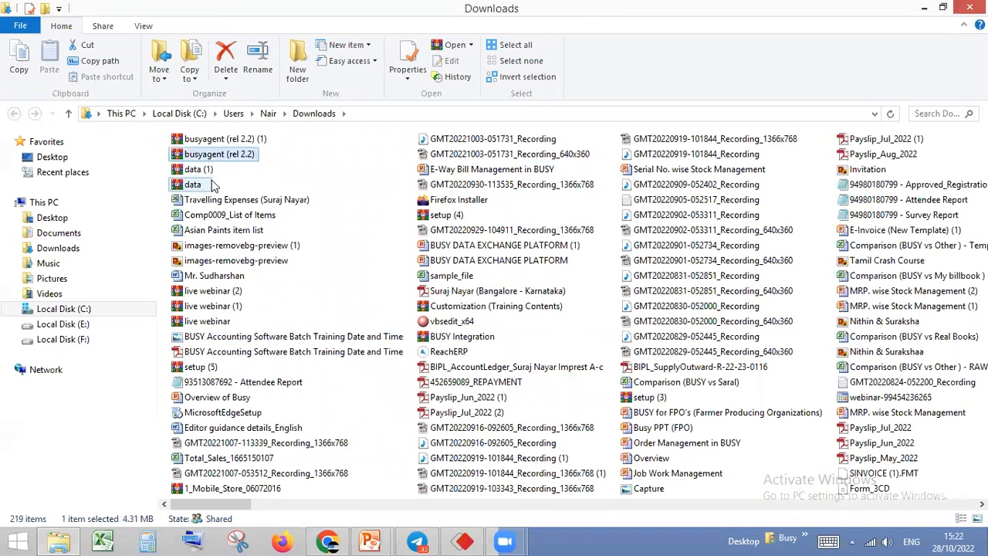
key("b")
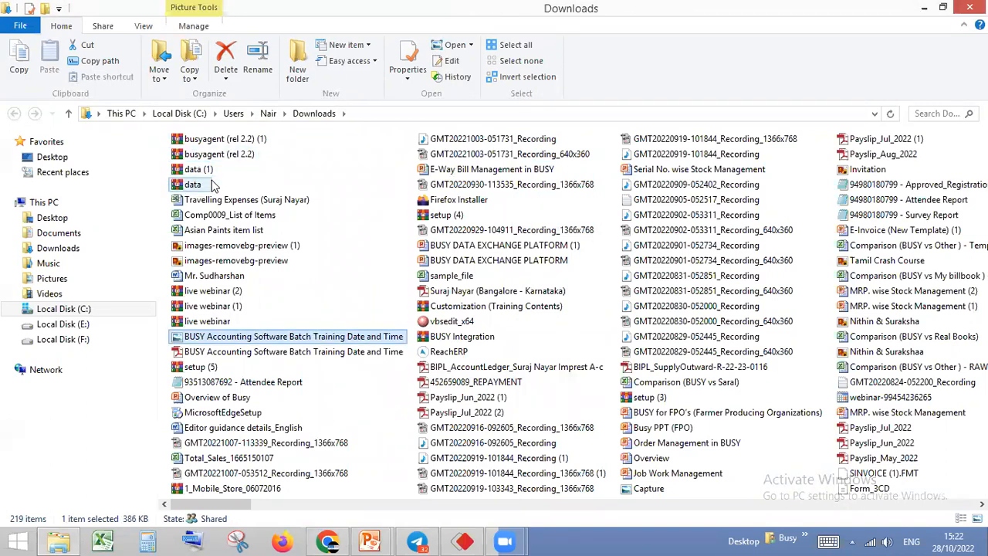
Move the busyagent (rel 2.2) (1) archive from Downloads to the desktop
left_click(239, 142)
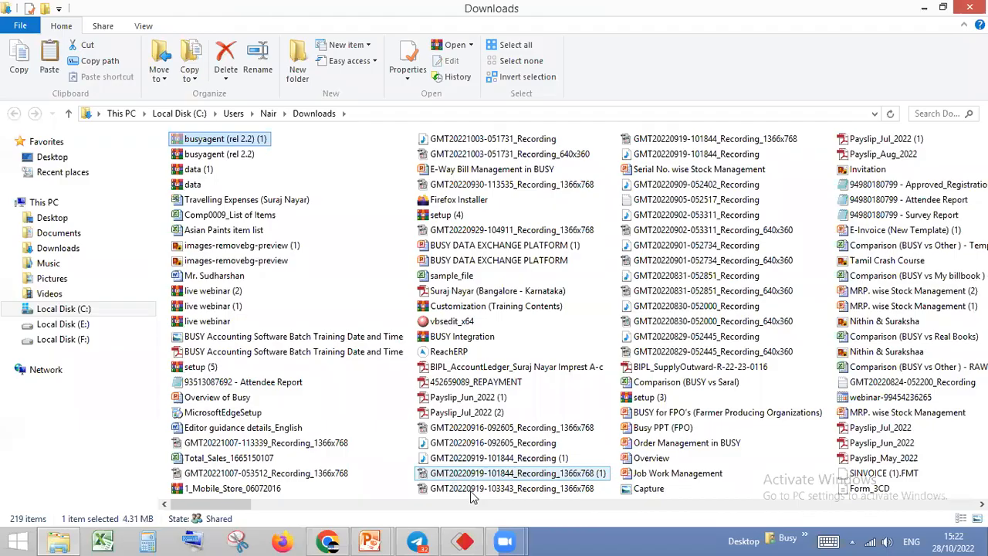
right_click(570, 540)
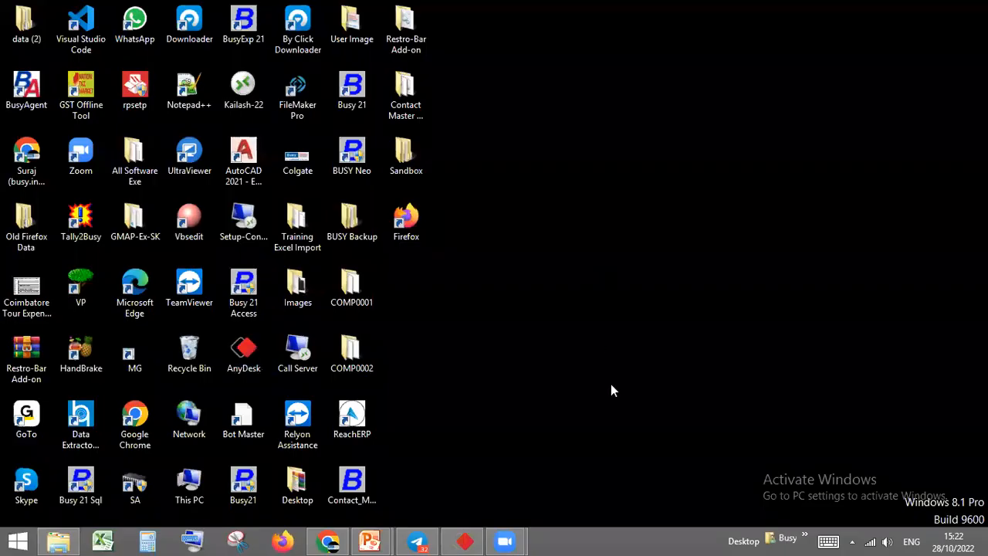
right_click(587, 268)
left_click(618, 364)
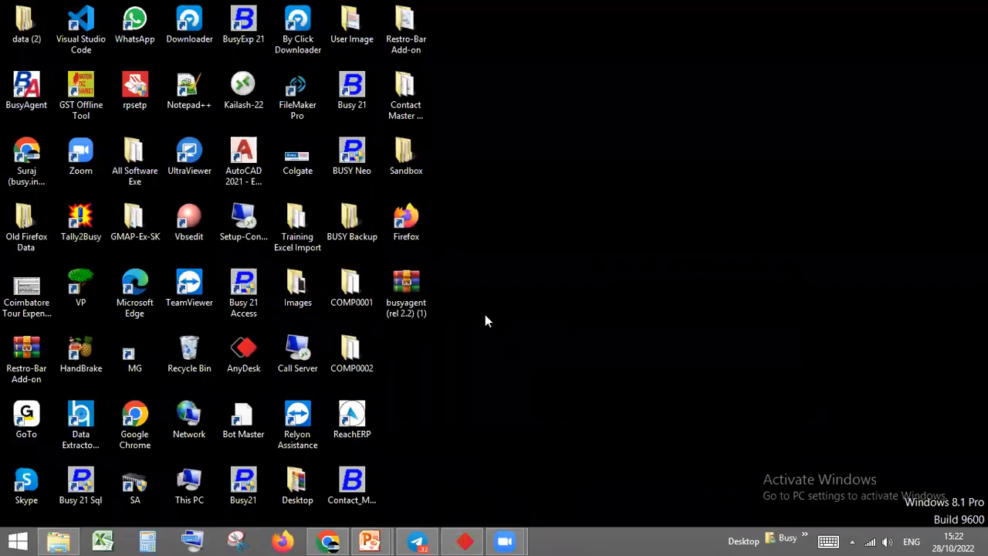
Extract the desktop archive into its own busyagent (rel 2.2) (1) folder and open the BusyAgent (Rel 2.2) subfolder
right_click(415, 308)
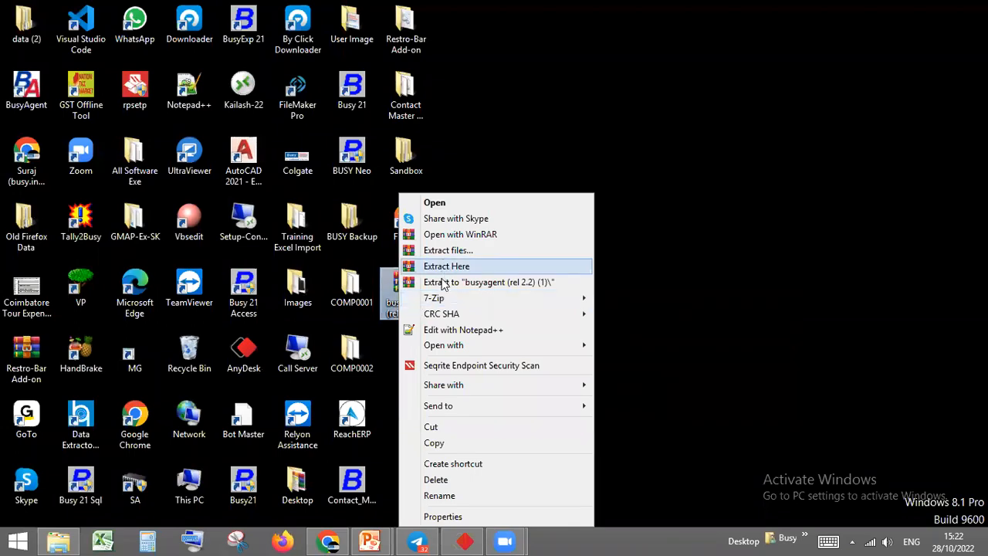
left_click(443, 283)
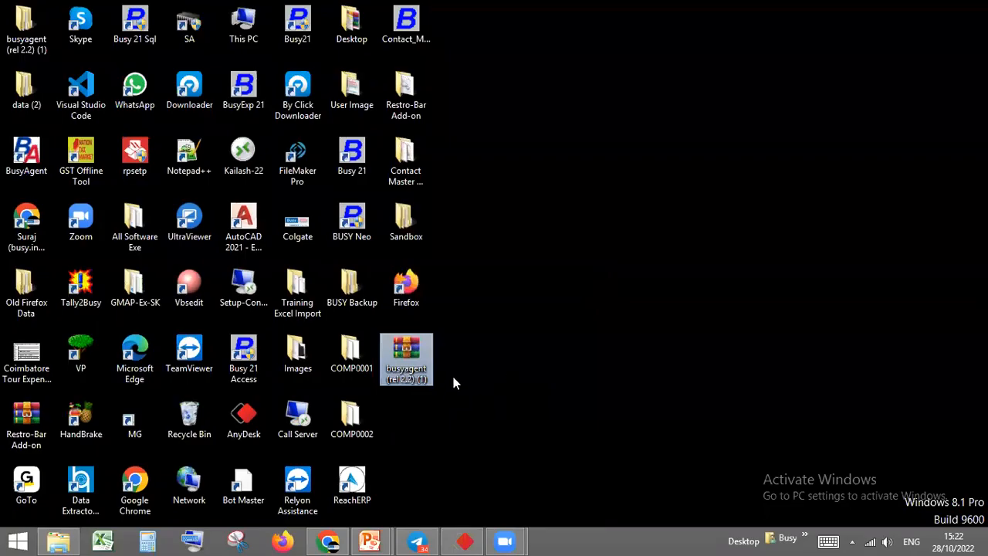
left_click(27, 29)
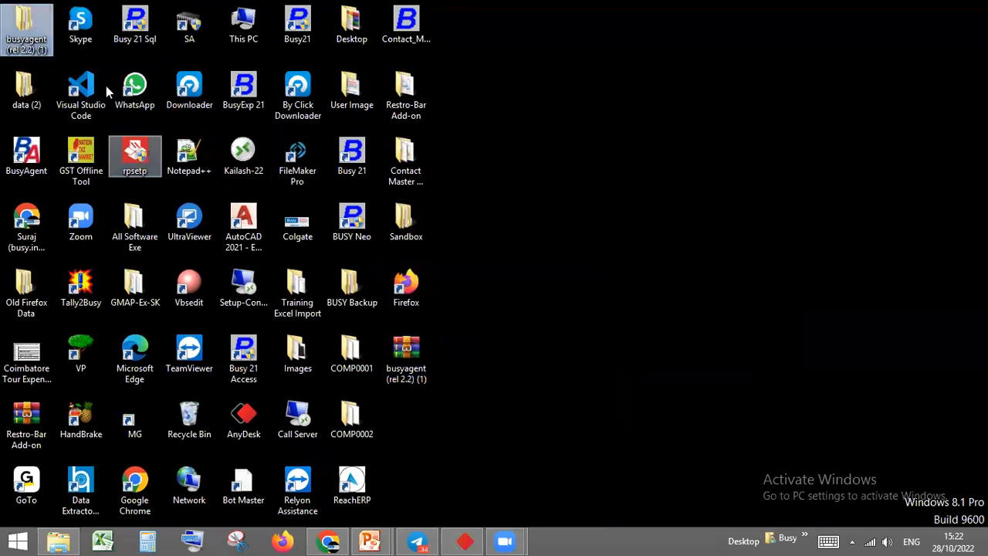
key("Return")
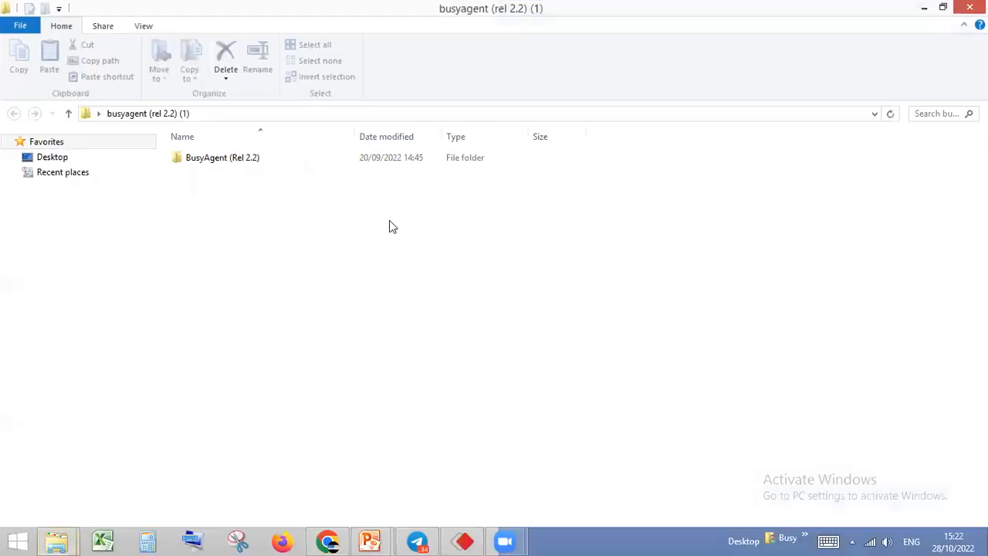
double_click(227, 158)
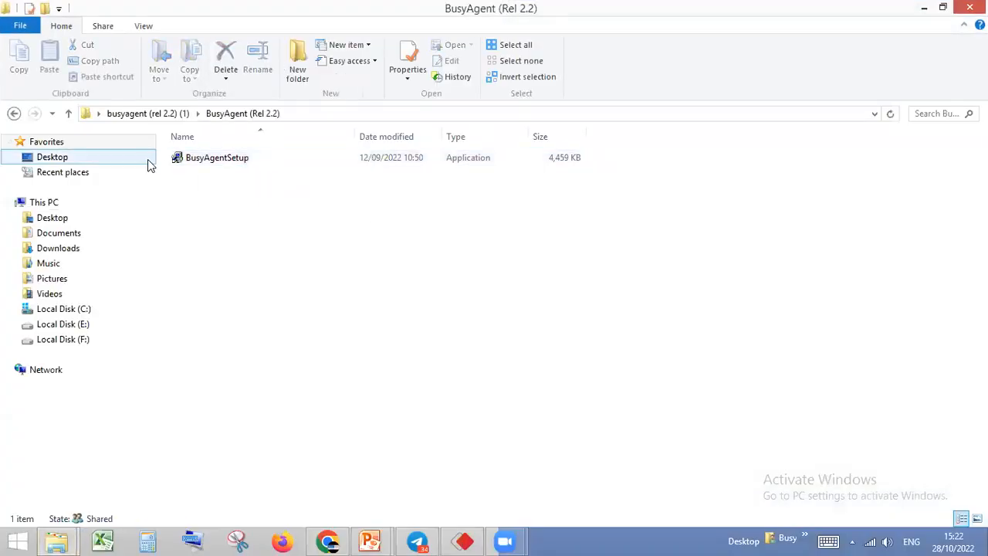
Launch BusyAgentSetup, agree to install BusyAgent (2.2) and continue past the wizard's welcome page
left_click(200, 162)
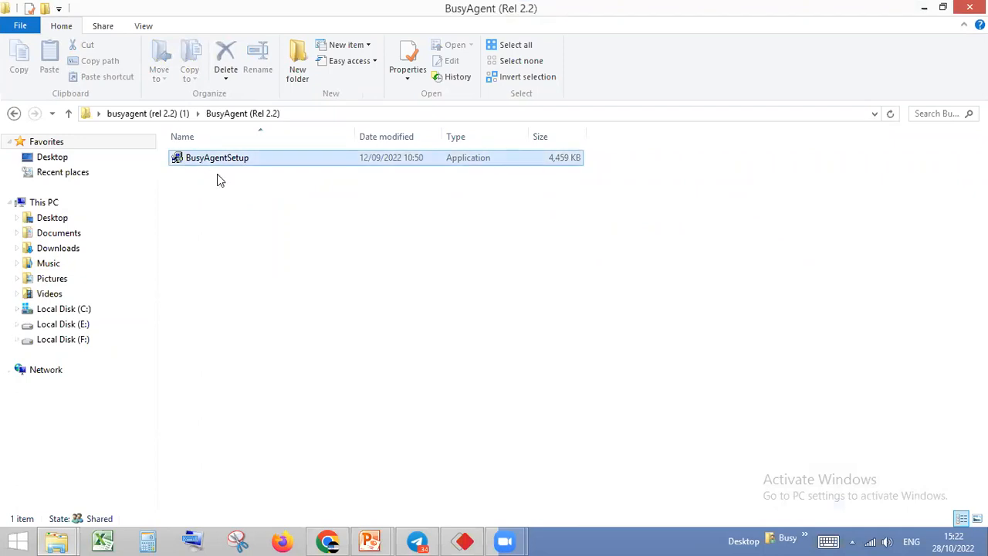
right_click(200, 158)
left_click(241, 173)
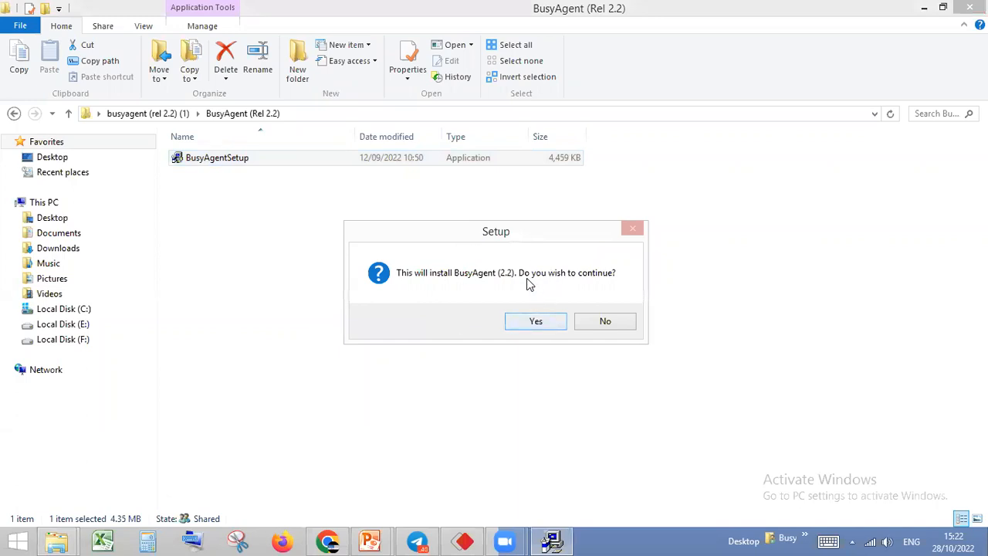
left_click(536, 323)
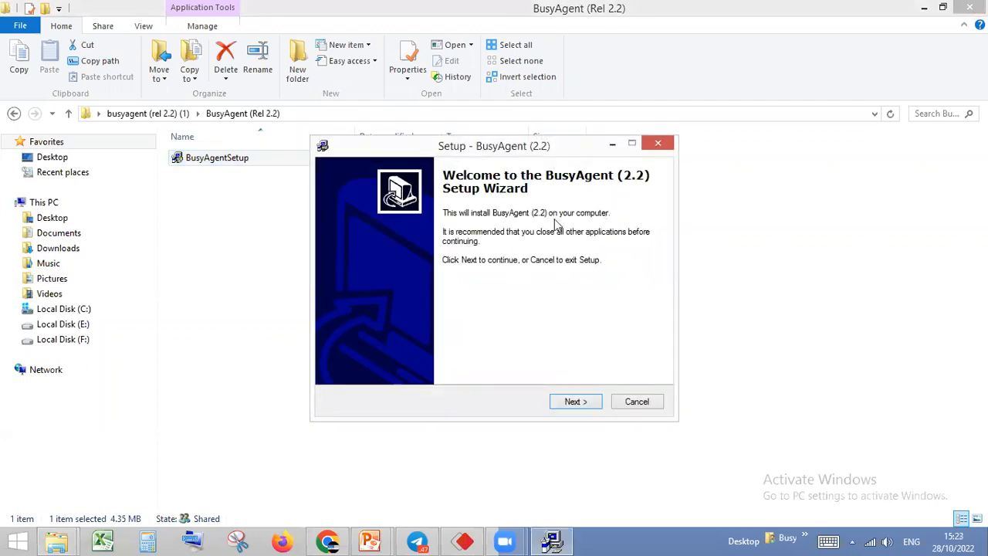
left_click(576, 402)
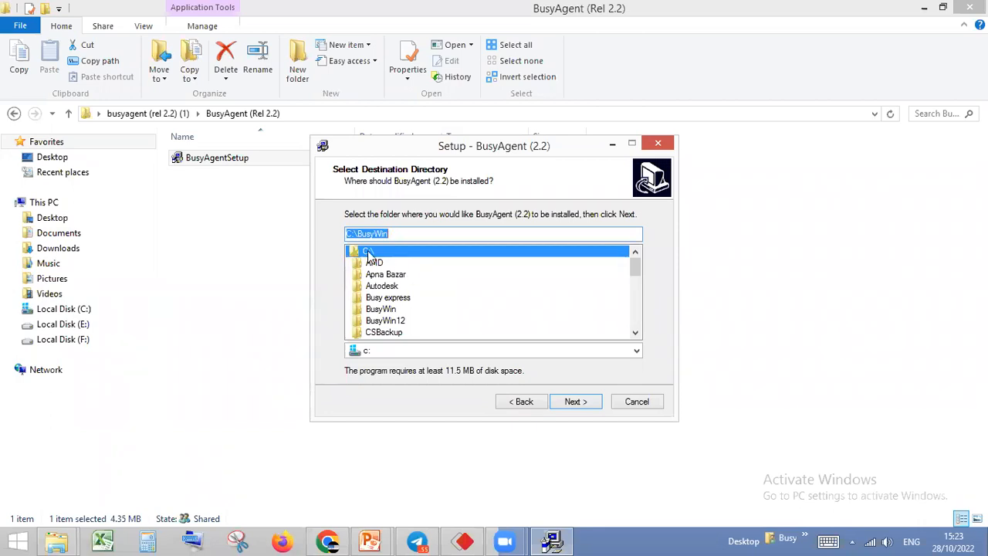
Set the installation directory to c:\BusyWin, accept installing into the existing directory and keep BusyAgent as the Start Menu folder
left_click(387, 239)
left_click_drag(390, 236, 347, 235)
left_click(349, 233)
type("d")
key("BackSpace")
type("c")
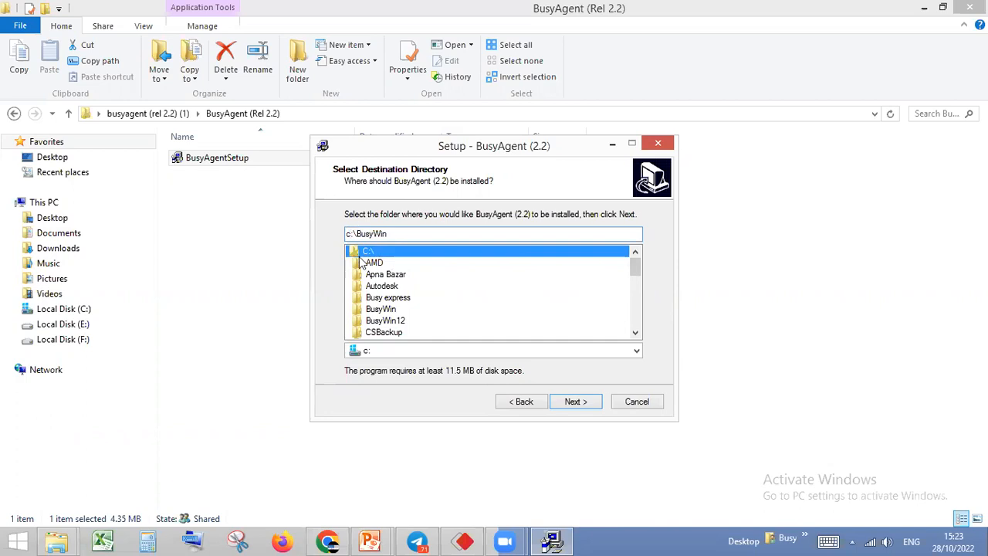
left_click(573, 407)
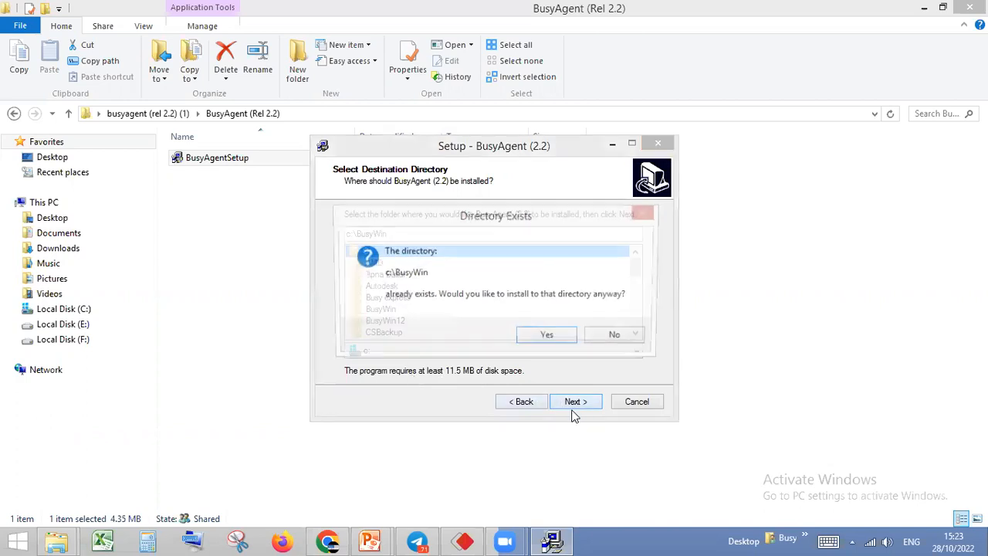
left_click(546, 336)
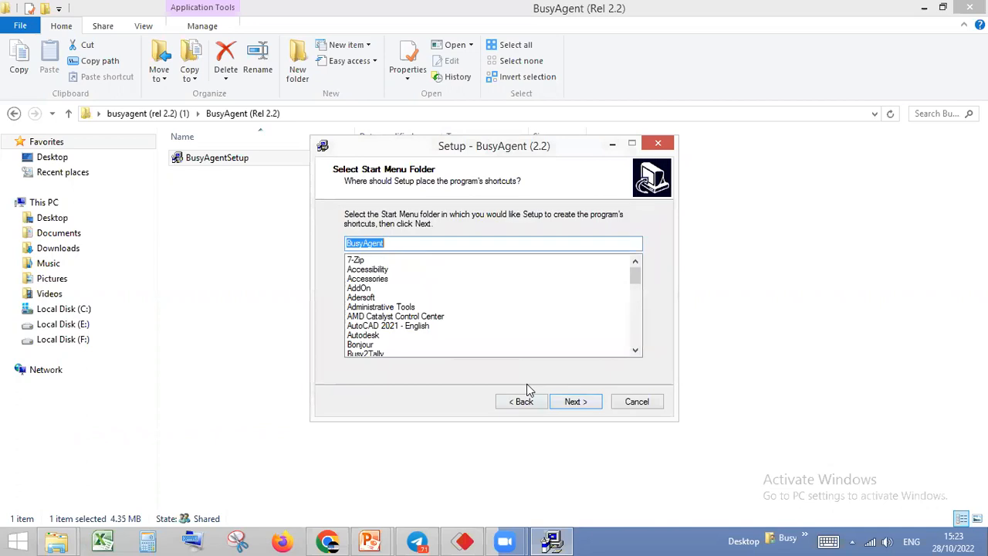
left_click(574, 406)
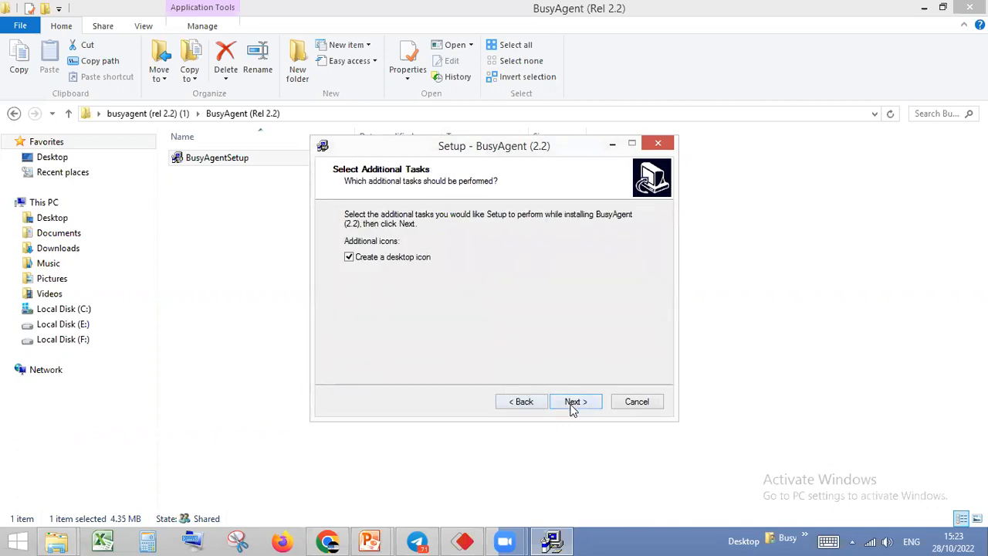
Try to install BusyAgent with a desktop icon, skipping the replacement of BusyAgent.exe, and exit Setup before it completes
left_click(573, 403)
left_click(568, 405)
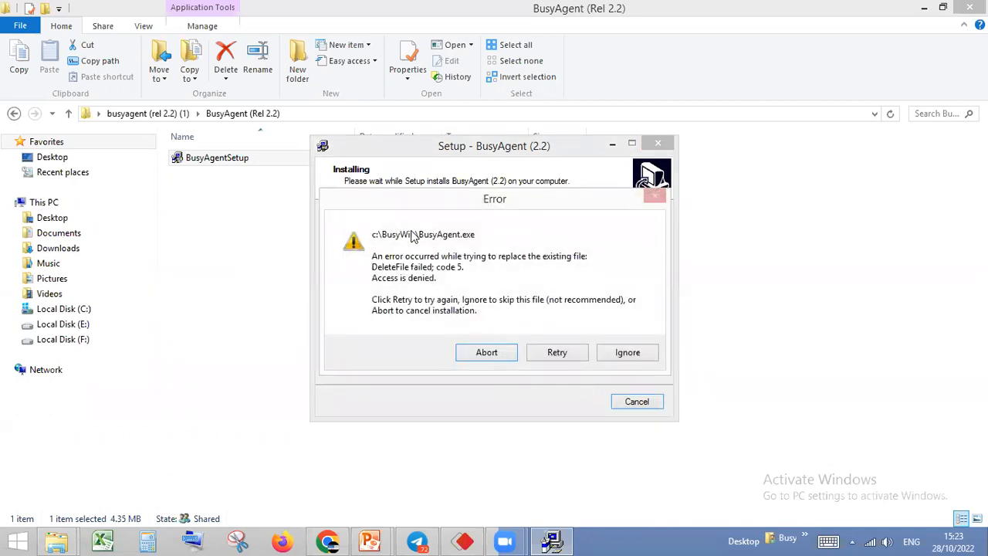
left_click(634, 356)
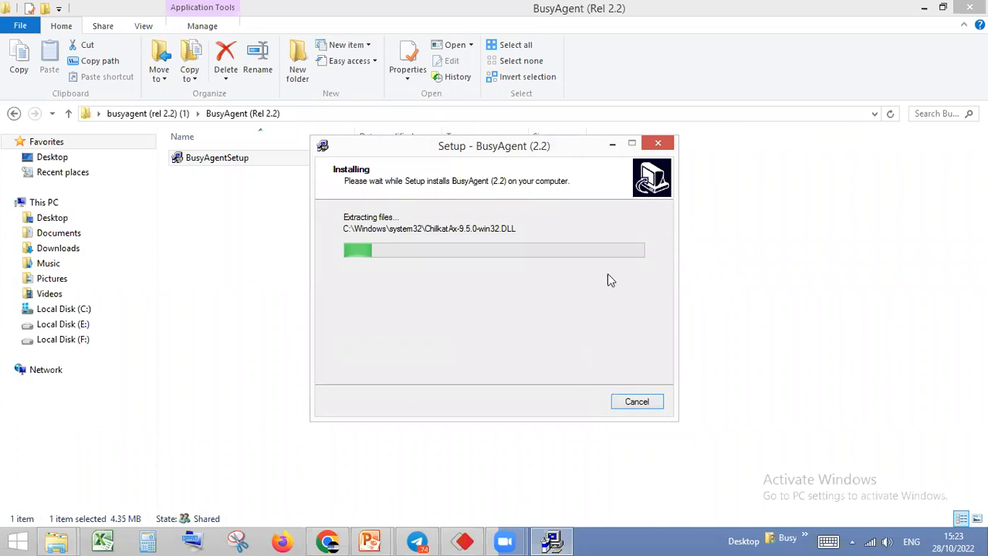
left_click(637, 402)
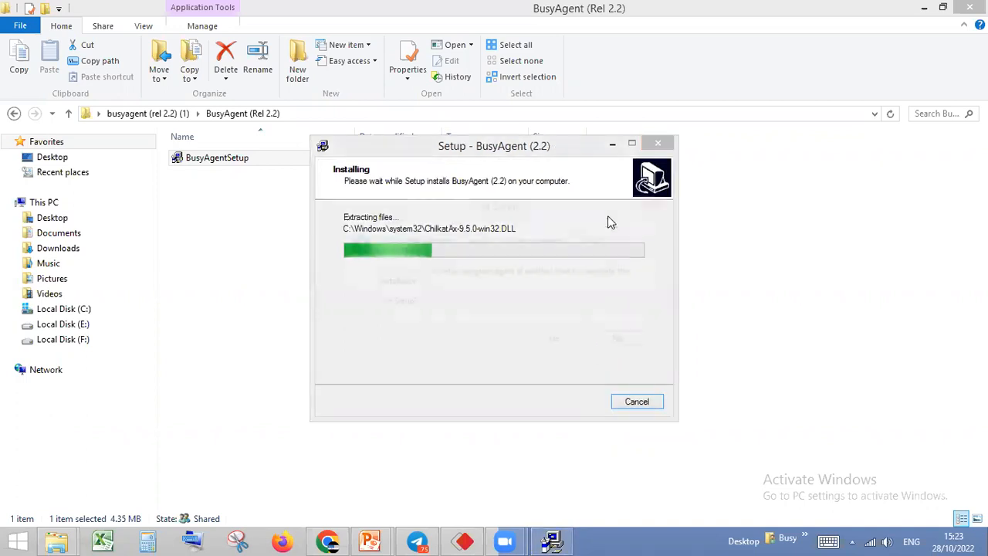
left_click(563, 346)
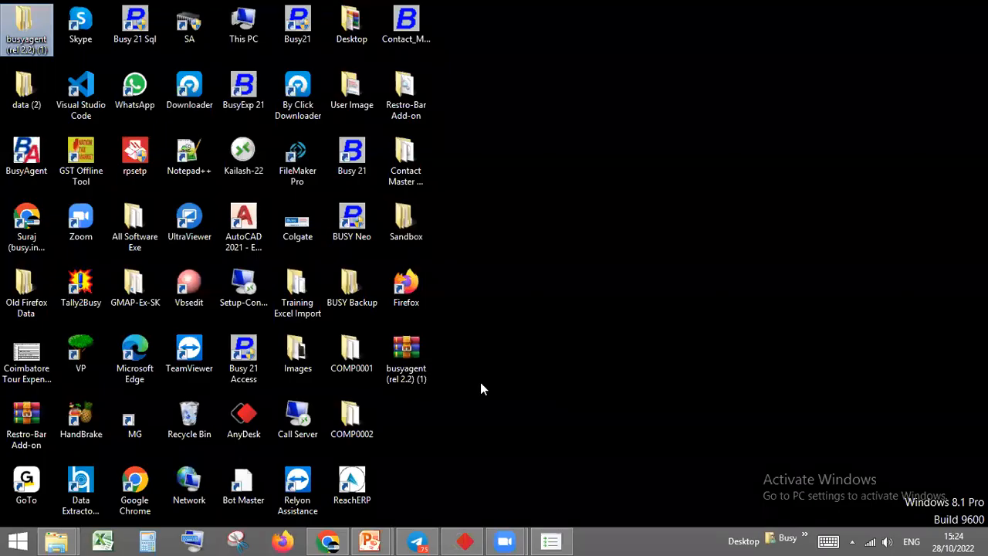
Bring up the already running BusyAgent (2.2) window and open its General Configuration
left_click(35, 164)
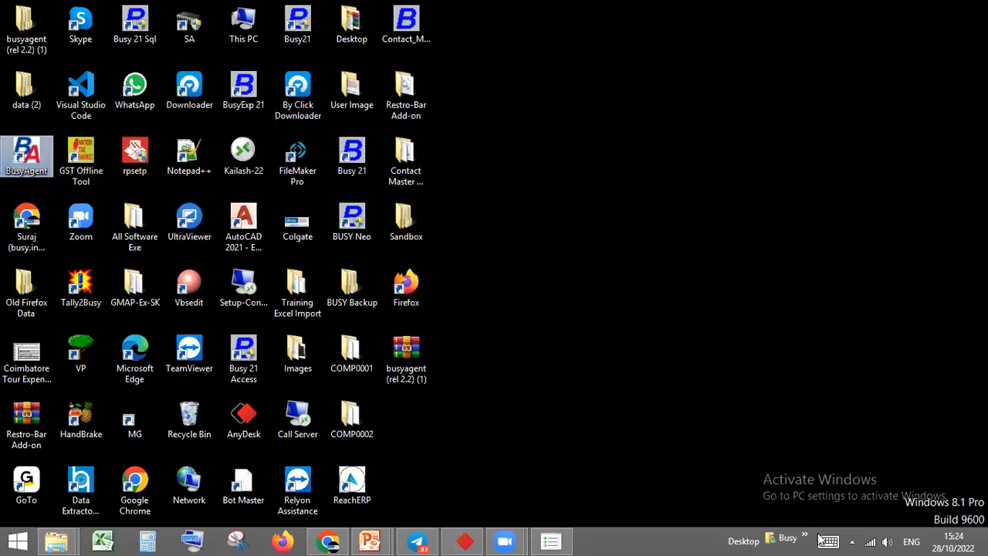
left_click(852, 541)
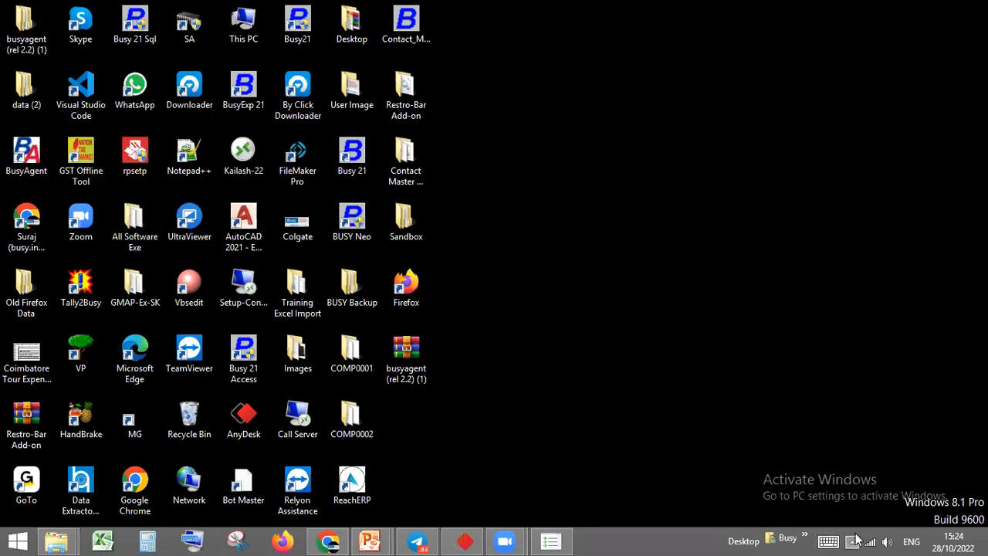
left_click(852, 446)
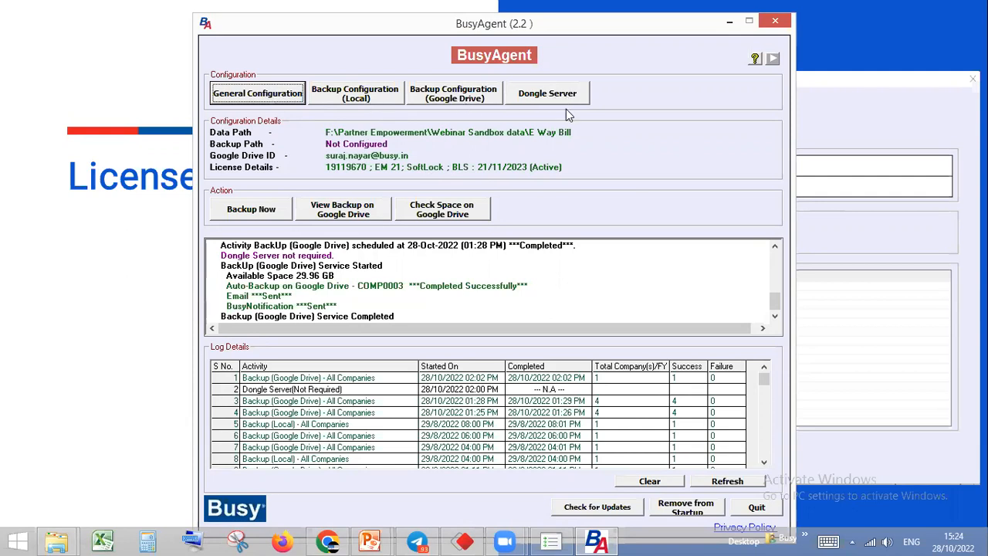
left_click(235, 99)
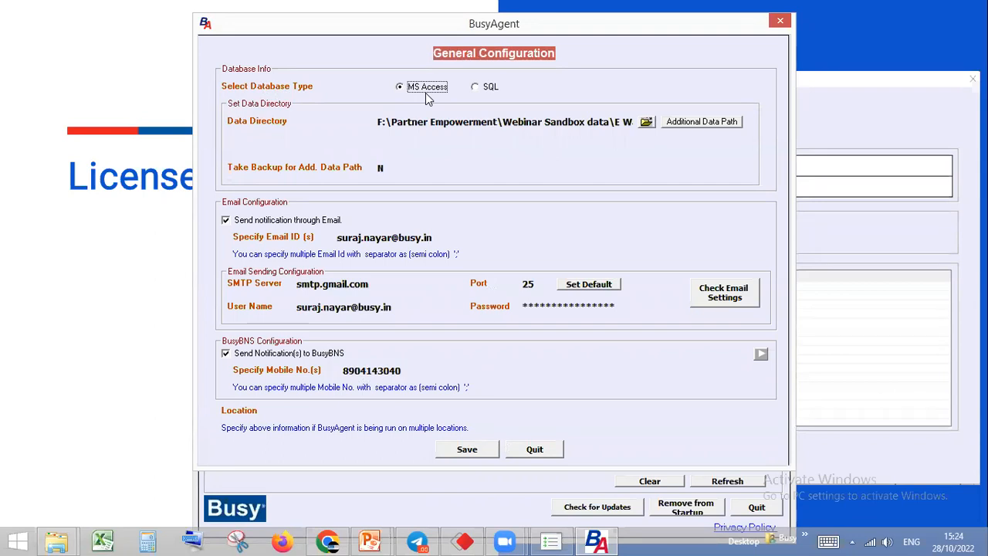
Compare the SQL and MS Access database settings and inspect the full Data Directory path under MS Access
left_click(477, 91)
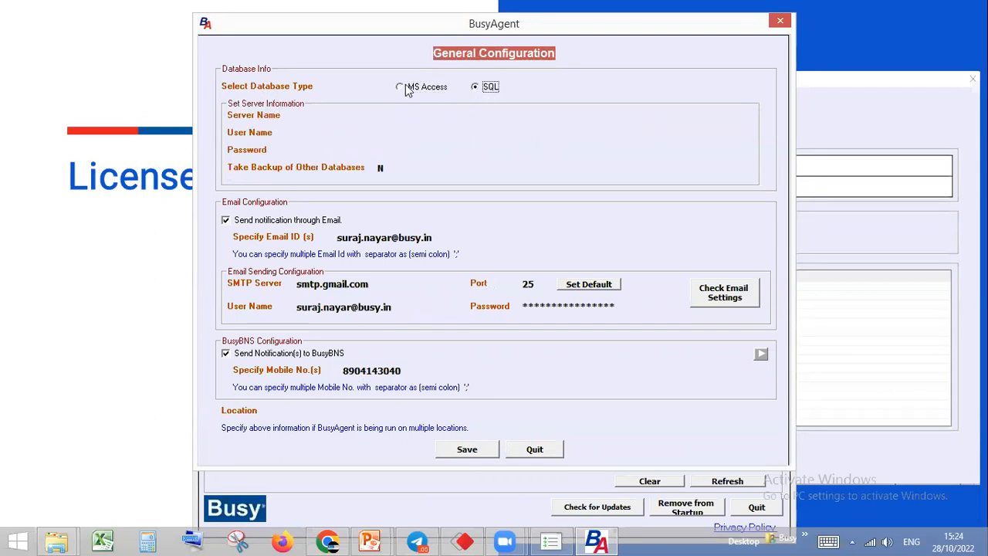
left_click(400, 87)
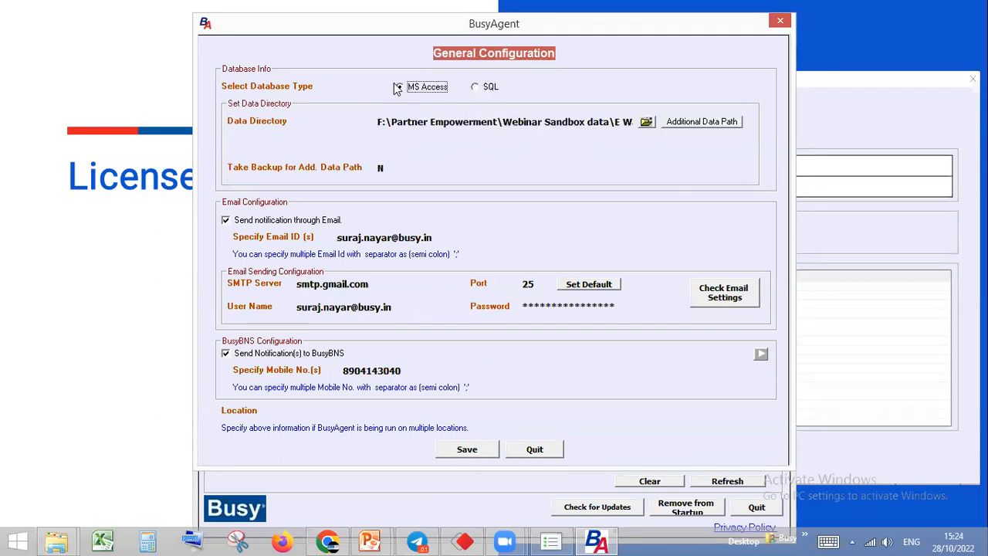
left_click(382, 122)
left_click_drag(390, 122, 691, 121)
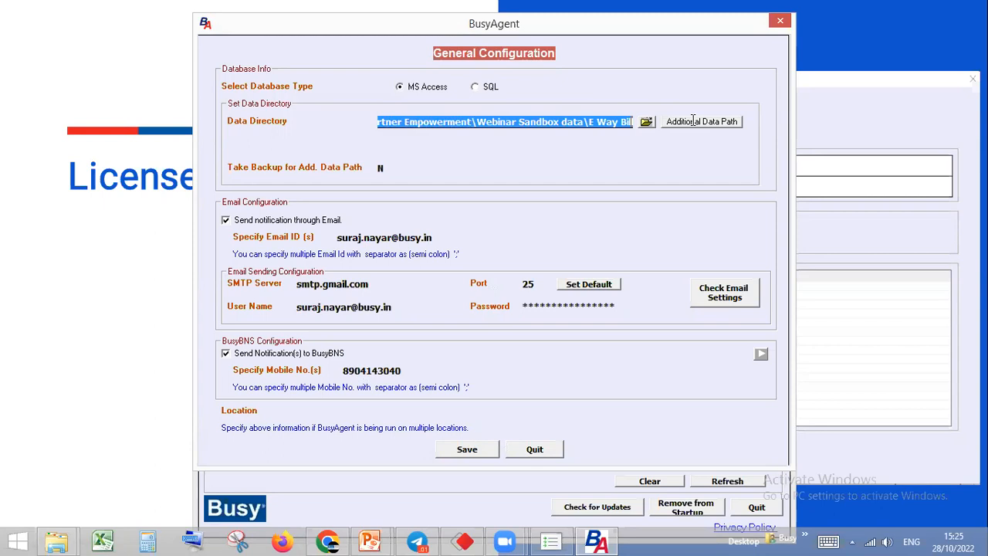
Launch Busy 21 Access from the desktop and dismiss its splash screen
key("super+d")
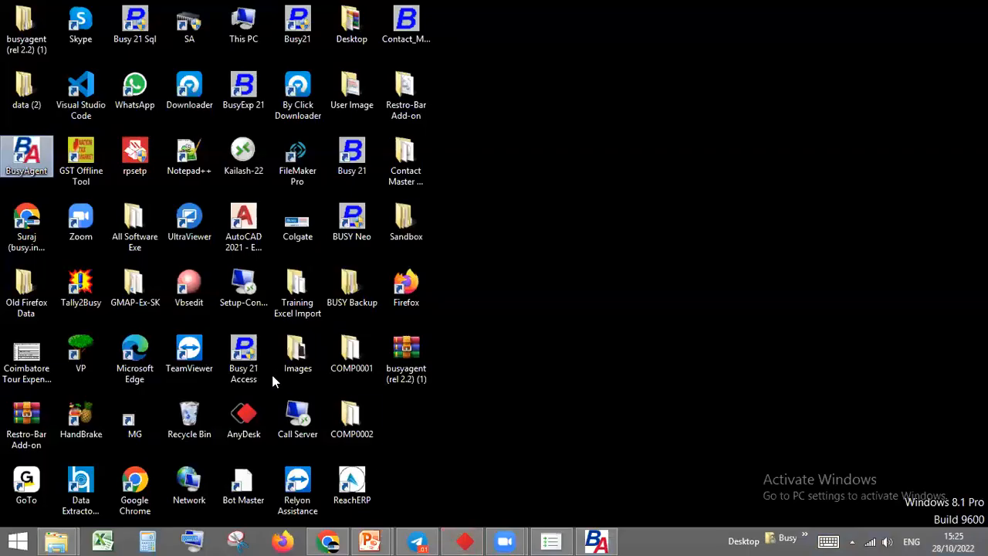
left_click(255, 370)
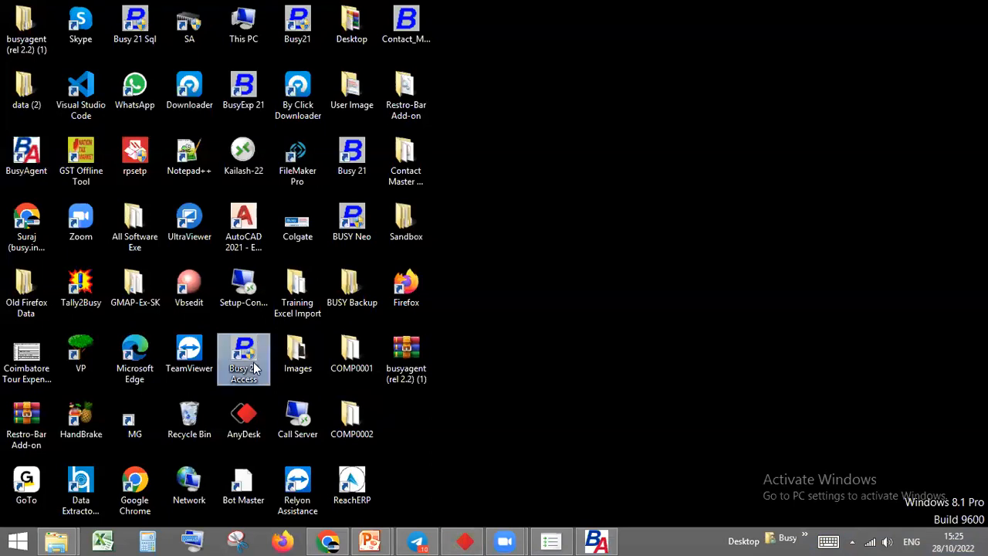
double_click(251, 374)
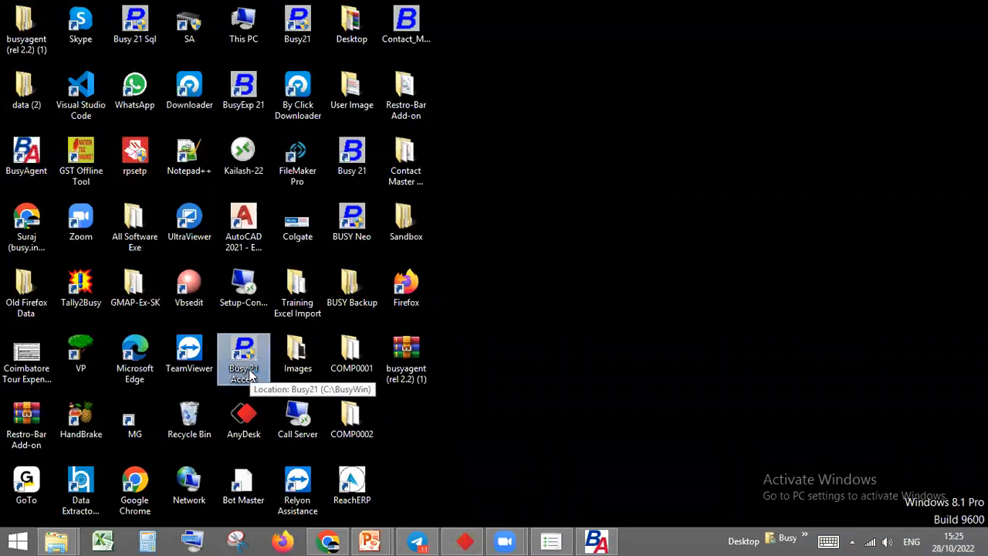
left_click(551, 314)
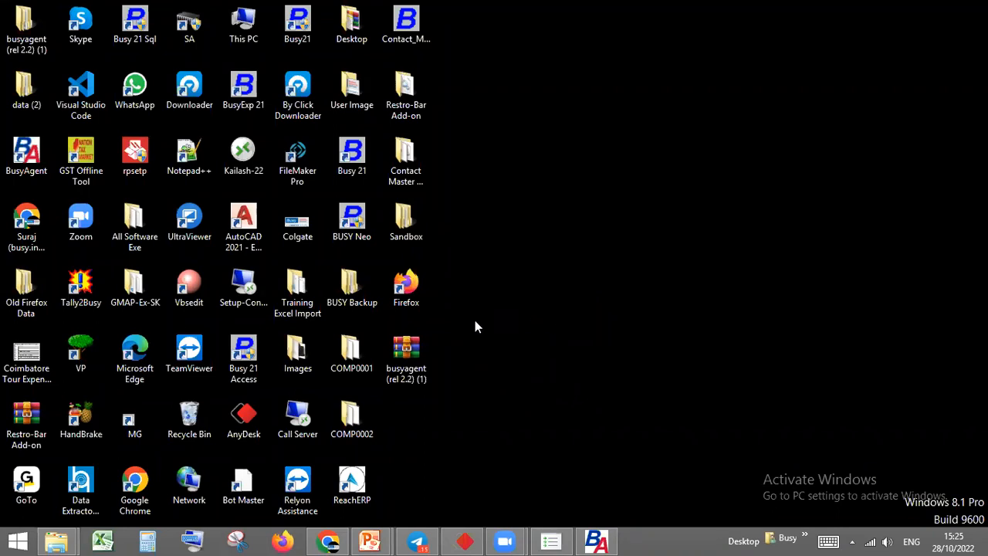
double_click(247, 364)
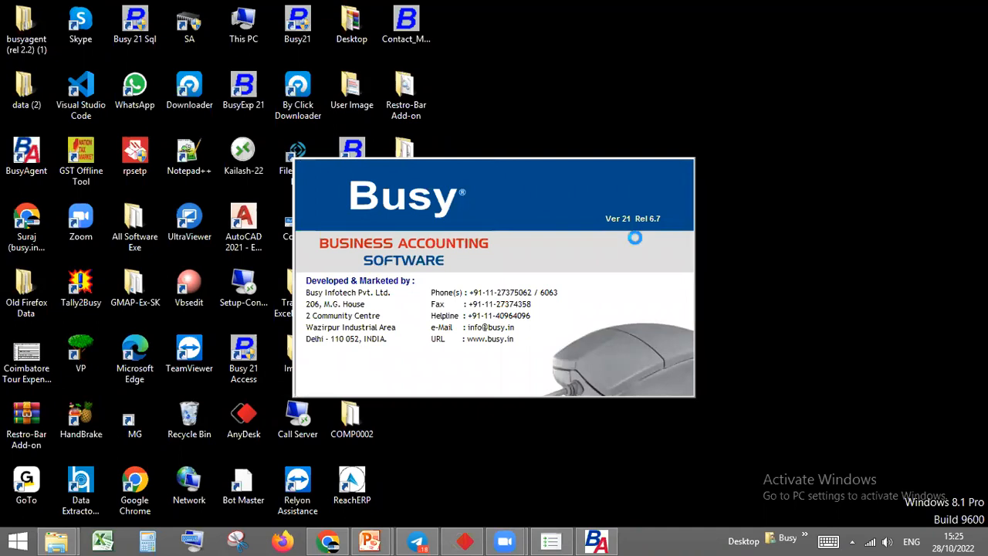
right_click(712, 69)
left_click(722, 144)
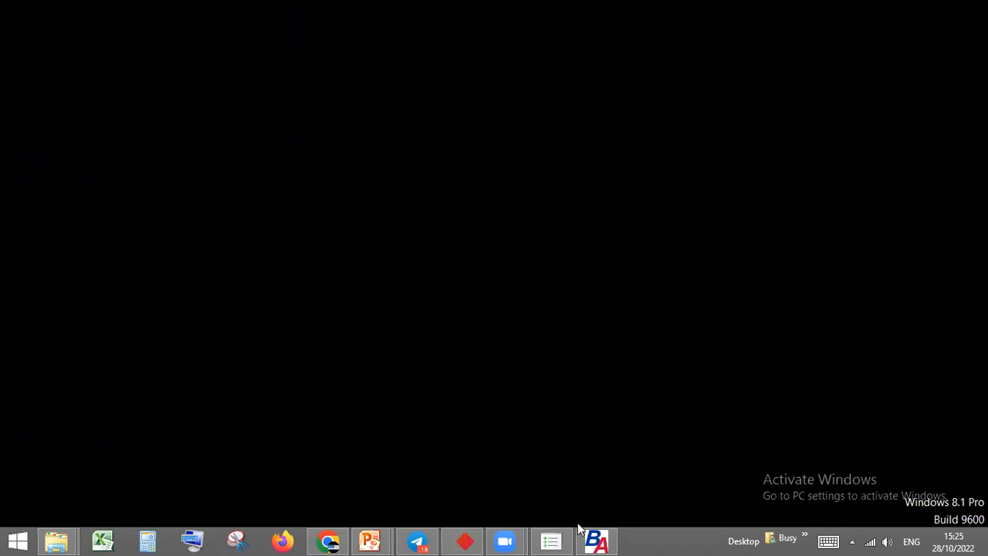
right_click(518, 261)
left_click(559, 337)
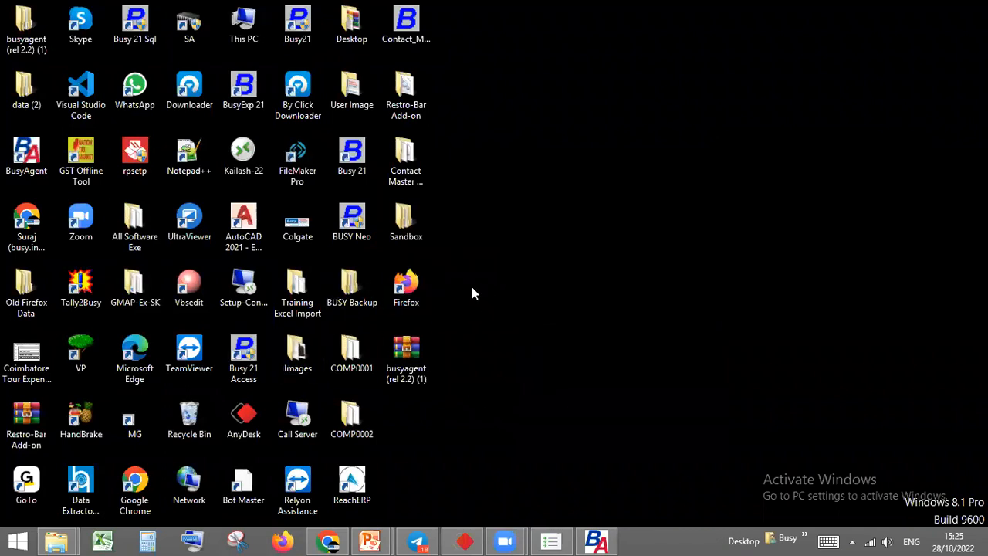
left_click(244, 369)
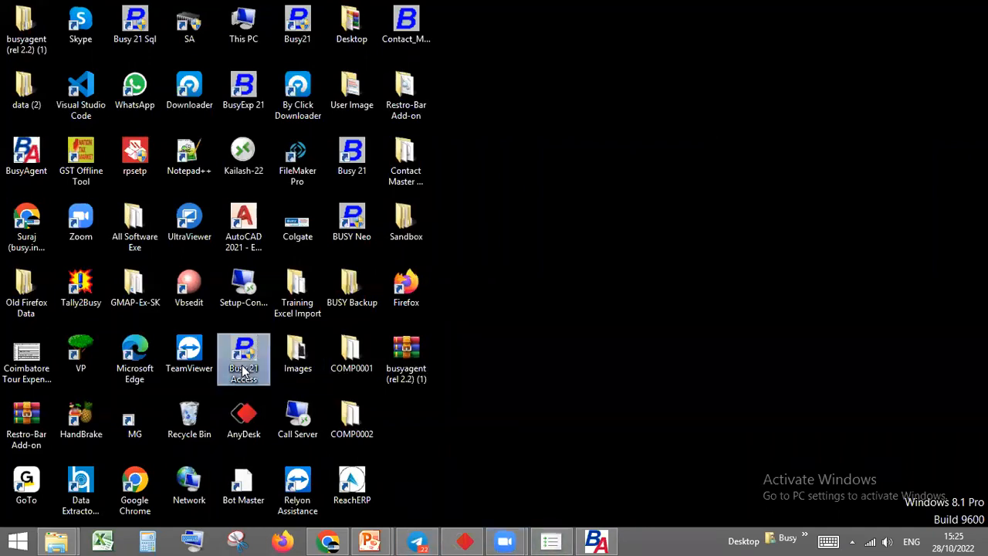
double_click(244, 369)
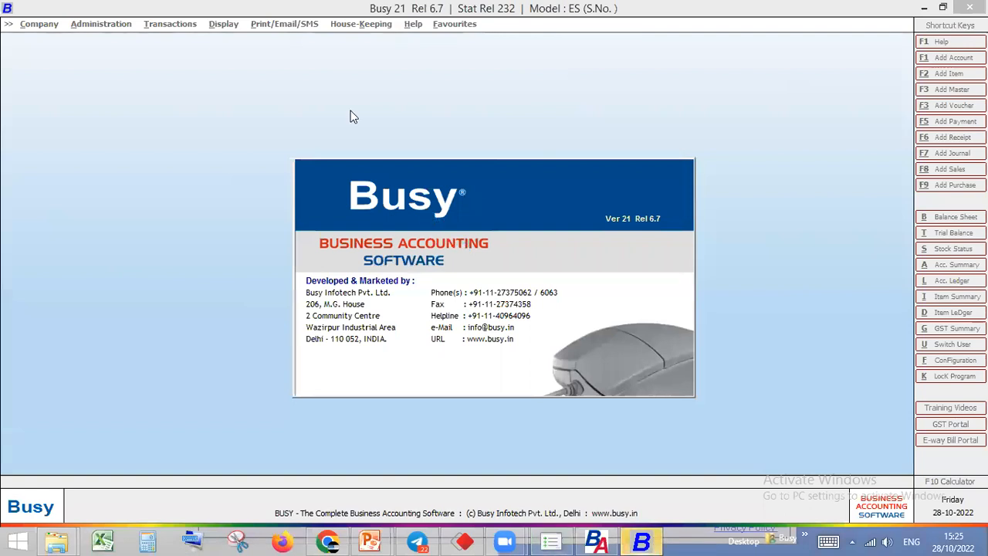
left_click(574, 293)
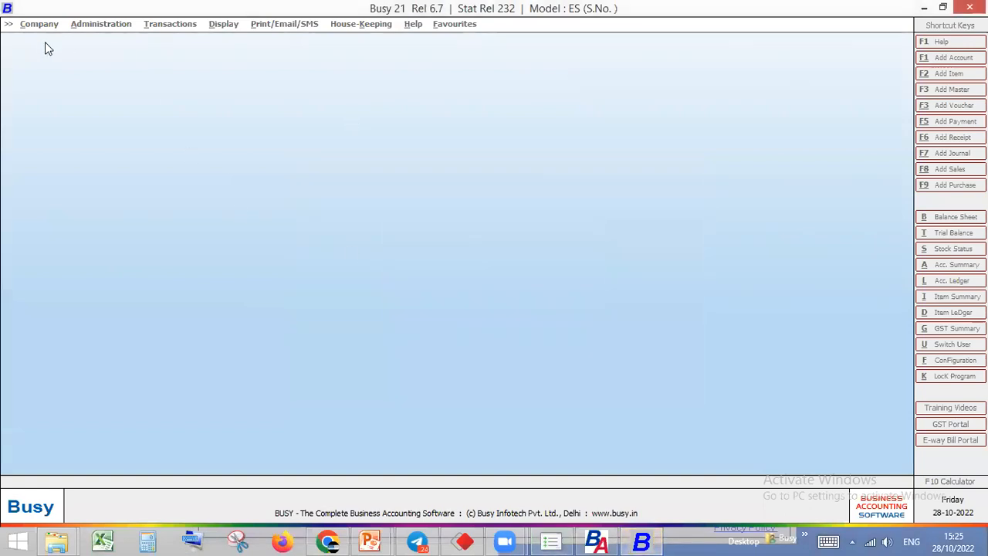
Open Busy's data directory settings and copy the full manually set data directory path
left_click(48, 29)
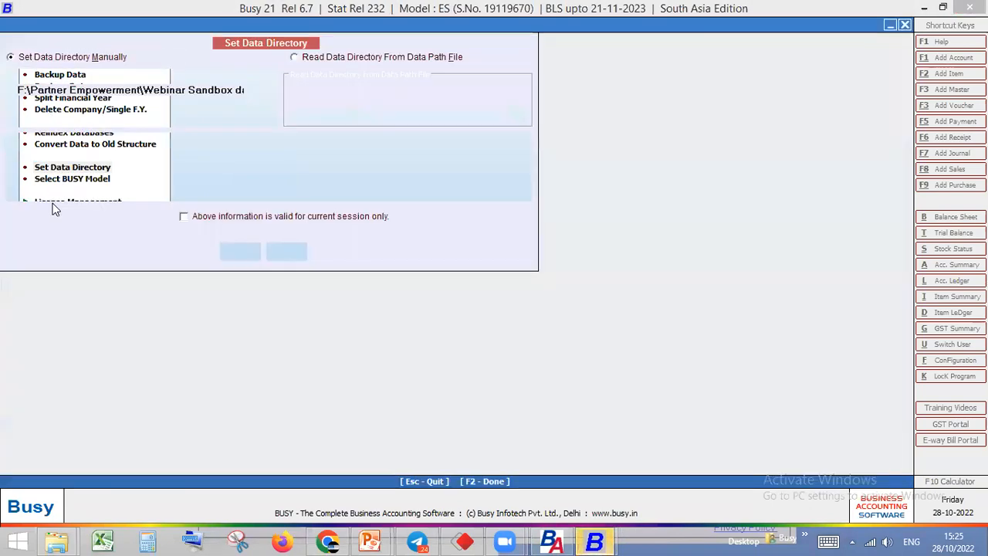
left_click(55, 171)
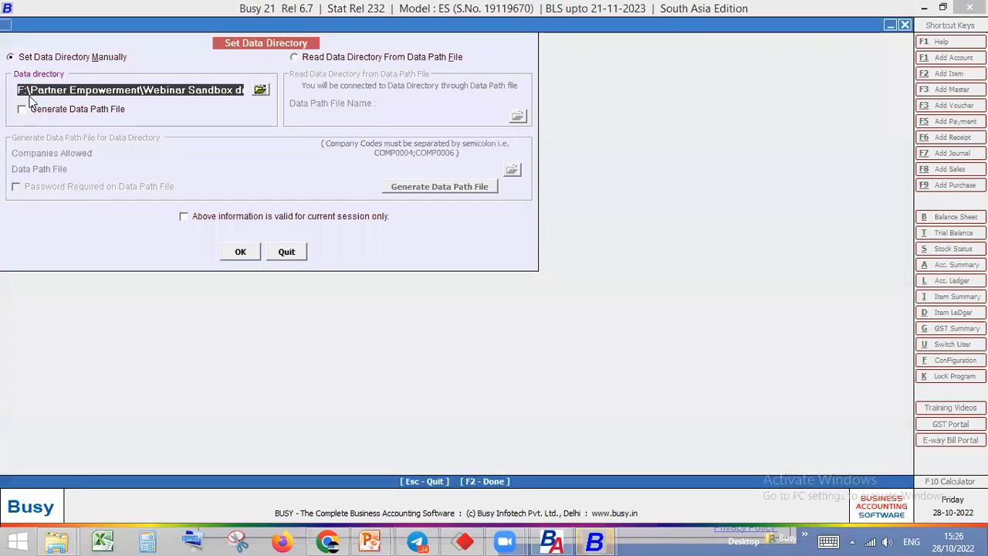
left_click_drag(19, 91, 306, 99)
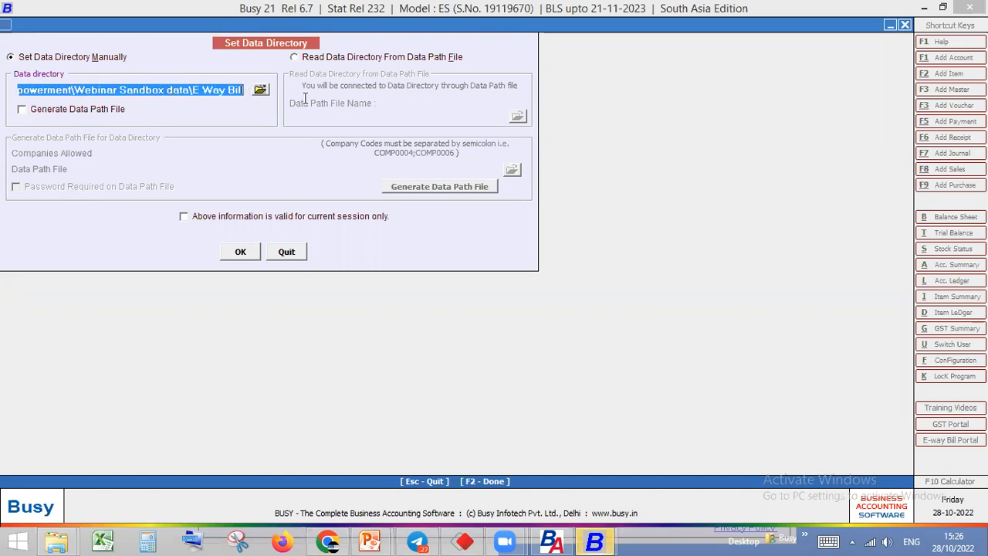
right_click(231, 91)
left_click(265, 137)
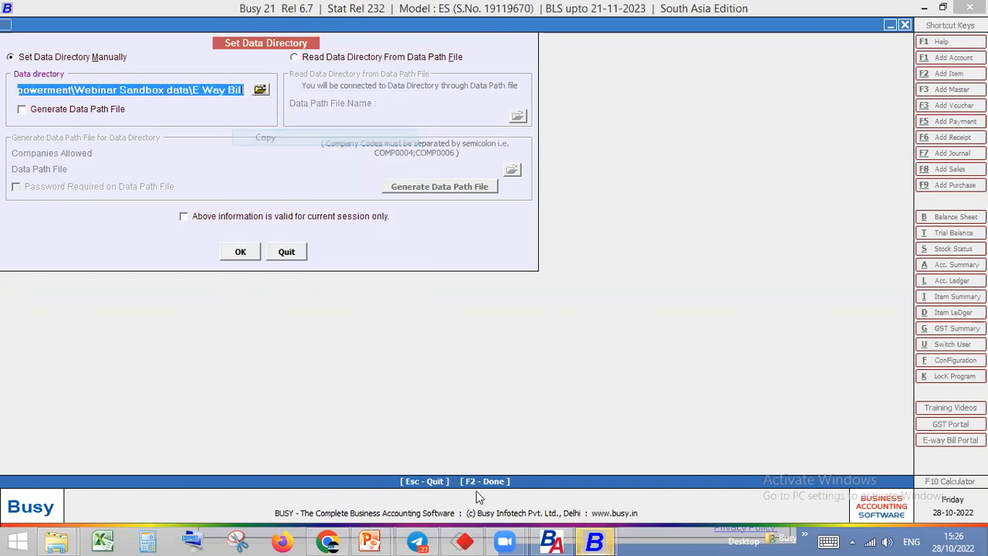
Switch to BusyAgent and select the whole Data Directory path to compare it with Busy's path
left_click(551, 540)
left_click(392, 125)
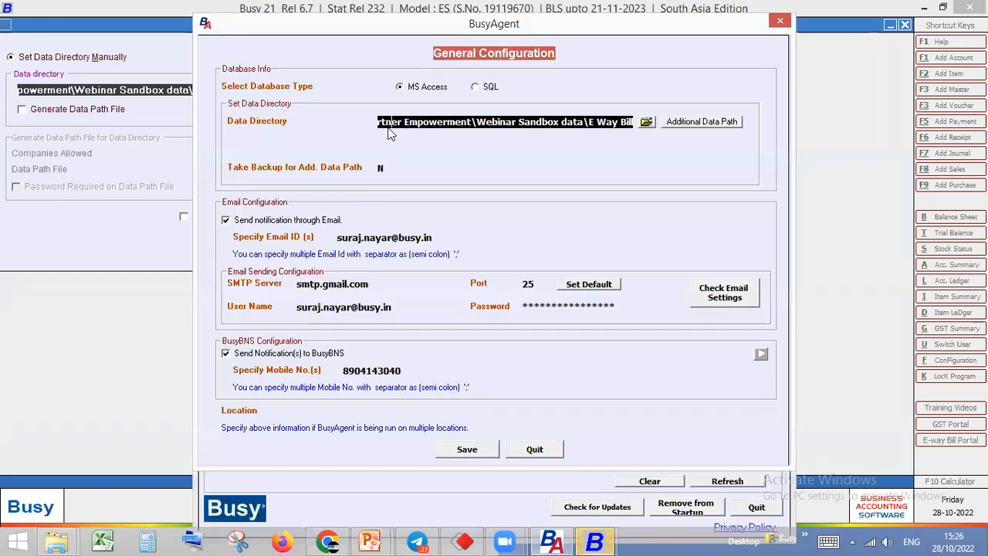
left_click_drag(624, 121, 269, 102)
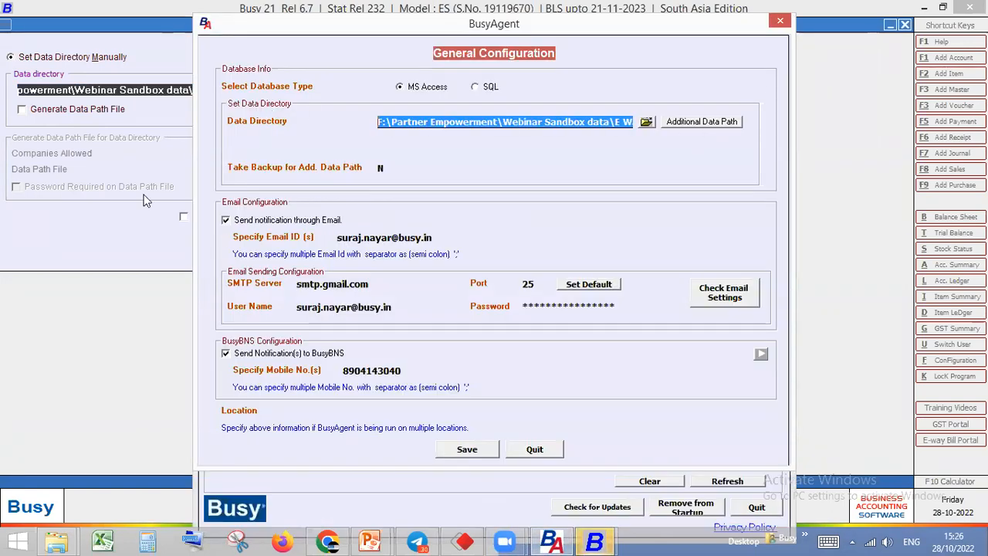
Change BusyAgent's database type to SQL and enter SERVER\SQL2012 as the server name
left_click(474, 88)
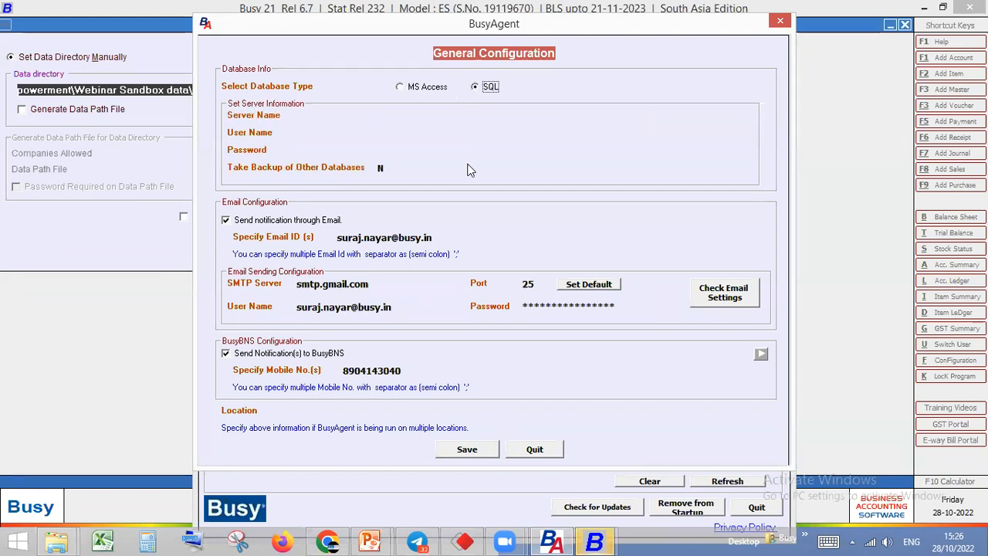
left_click(378, 115)
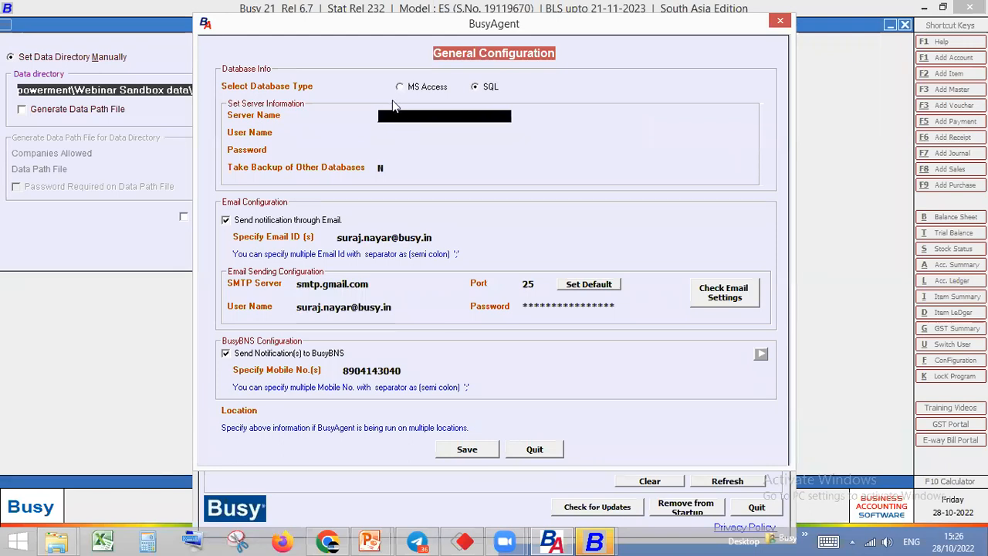
type("SERVER\\SQ")
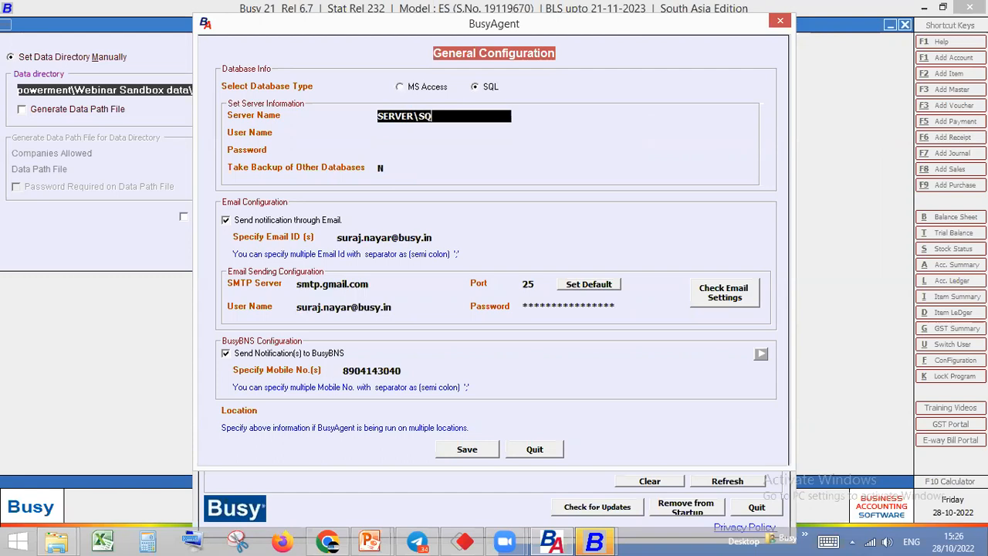
type("QL2012")
left_click_drag(462, 117, 275, 113)
key("Return")
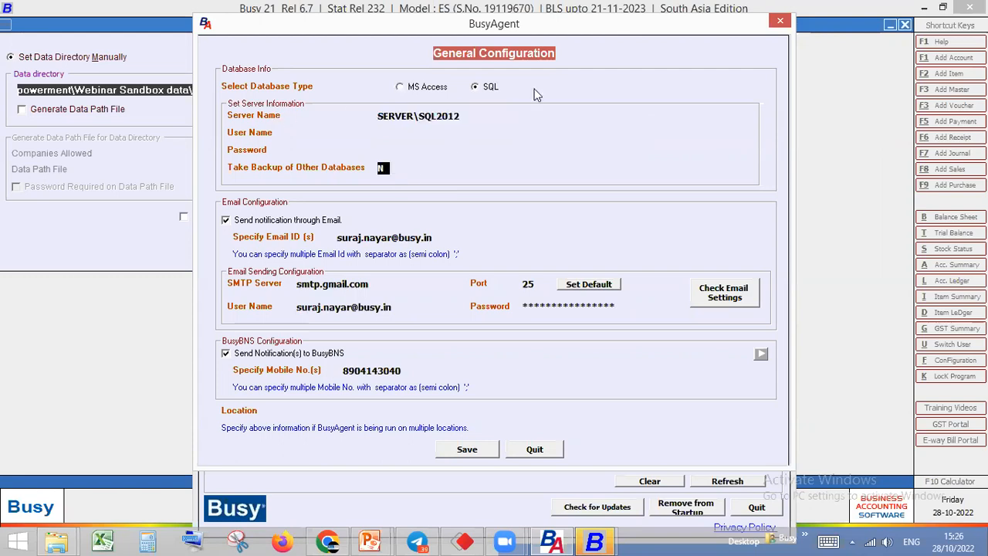
Close Busy's data directory settings without saving and return to the Server Name entry in BusyAgent's General Configuration
left_click(154, 233)
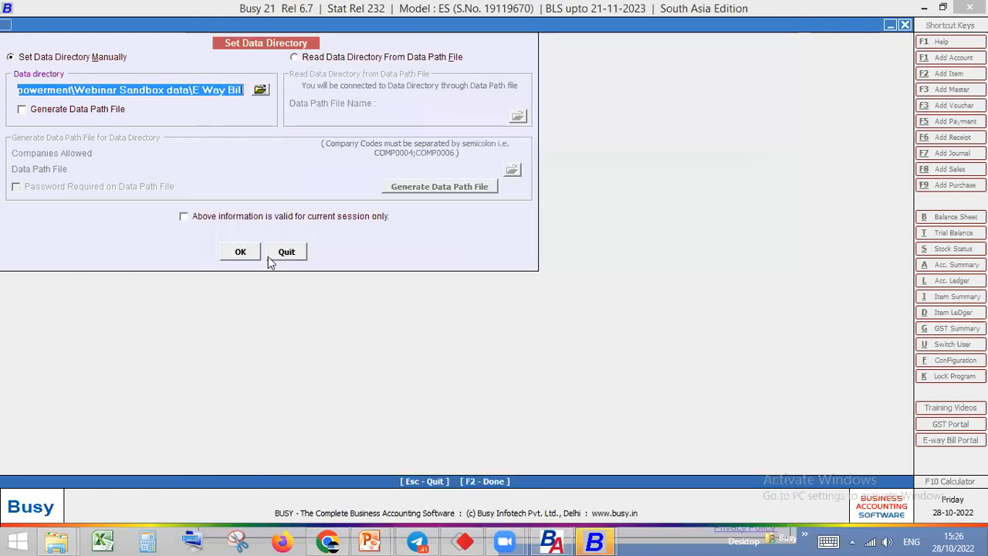
left_click(272, 259)
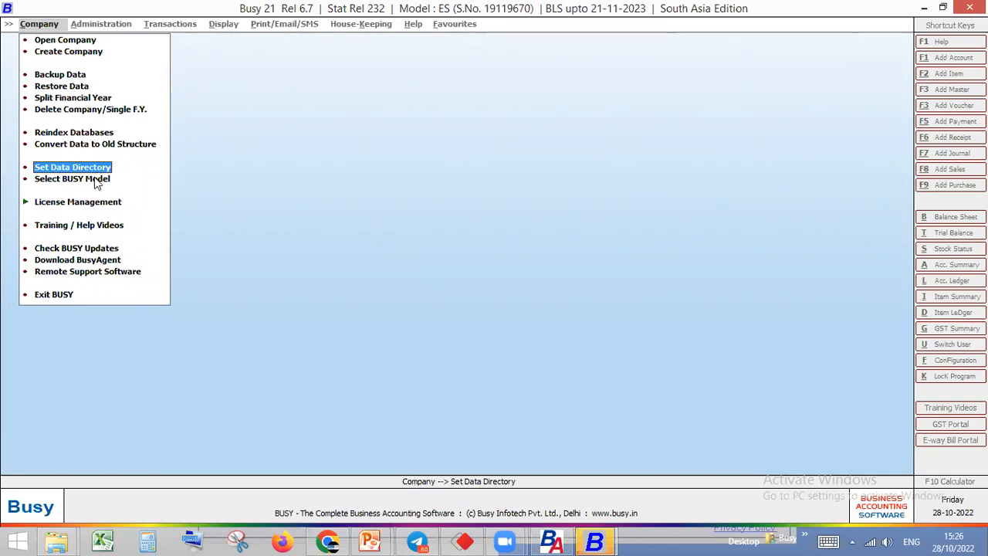
left_click(551, 540)
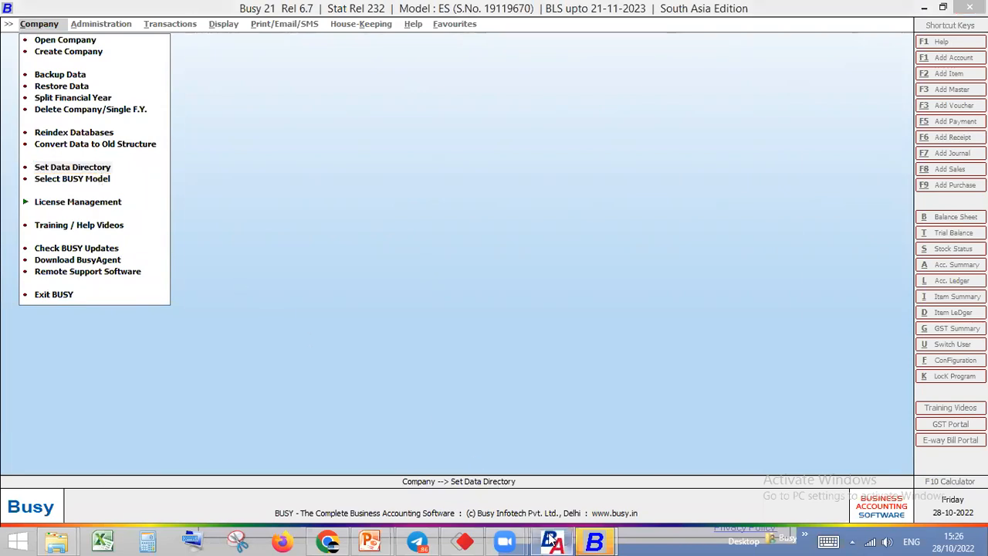
left_click(467, 116)
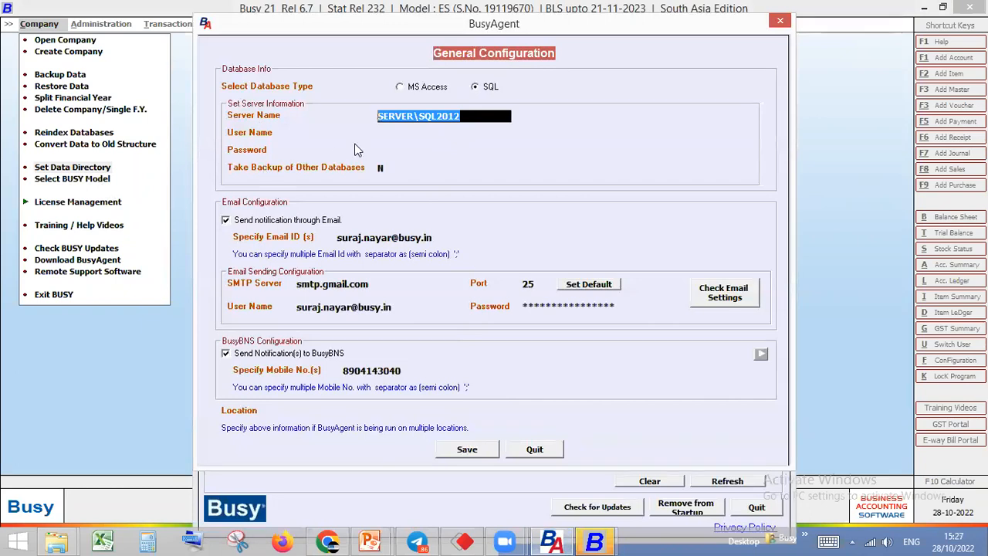
Try to move on to the SQL server's Password entry while leaving the User Name blank
left_click(385, 134)
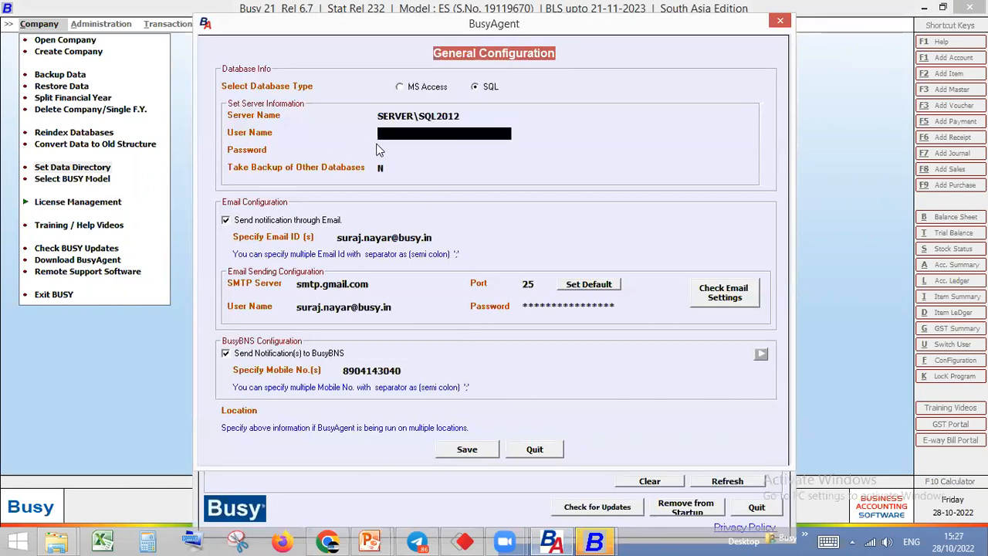
left_click(403, 149)
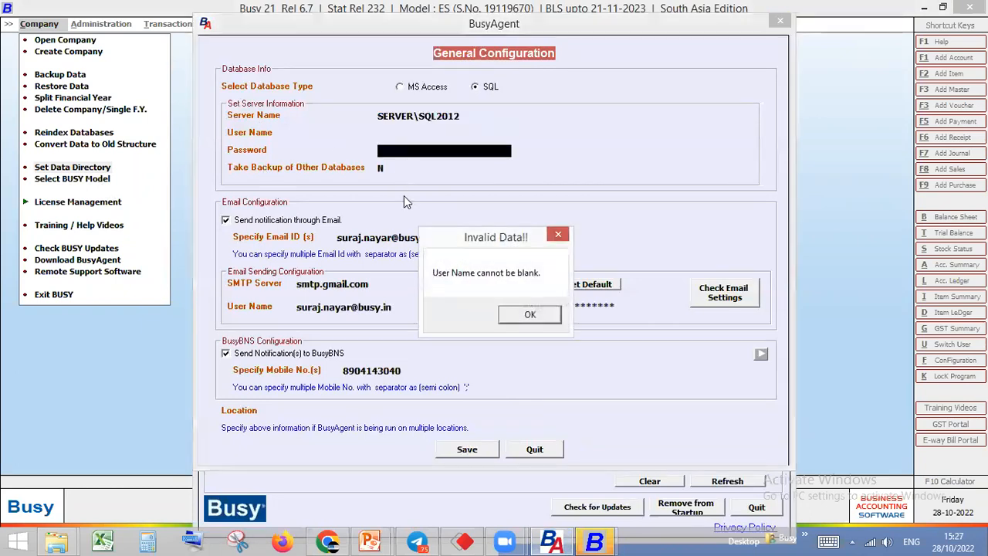
left_click(531, 316)
left_click(403, 149)
key("Return")
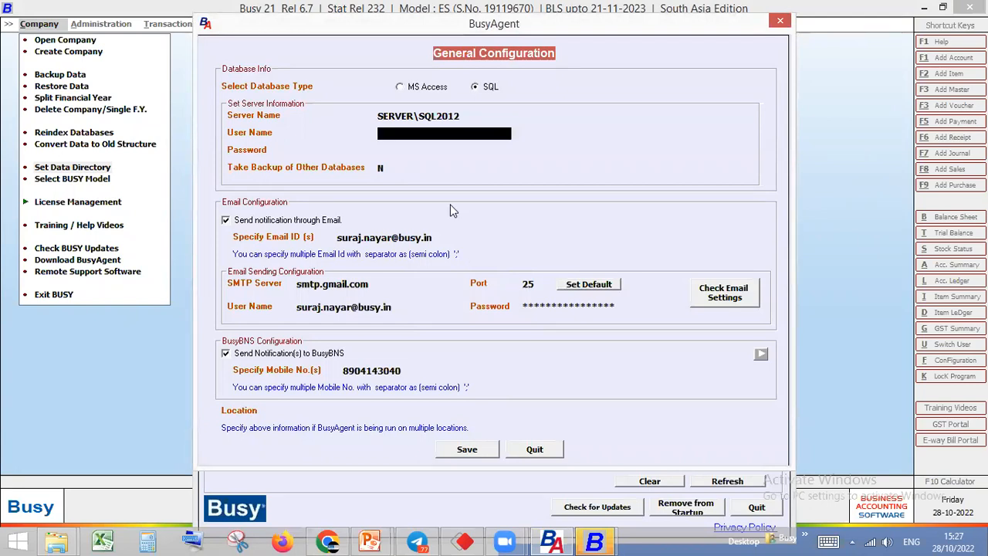
key("Return")
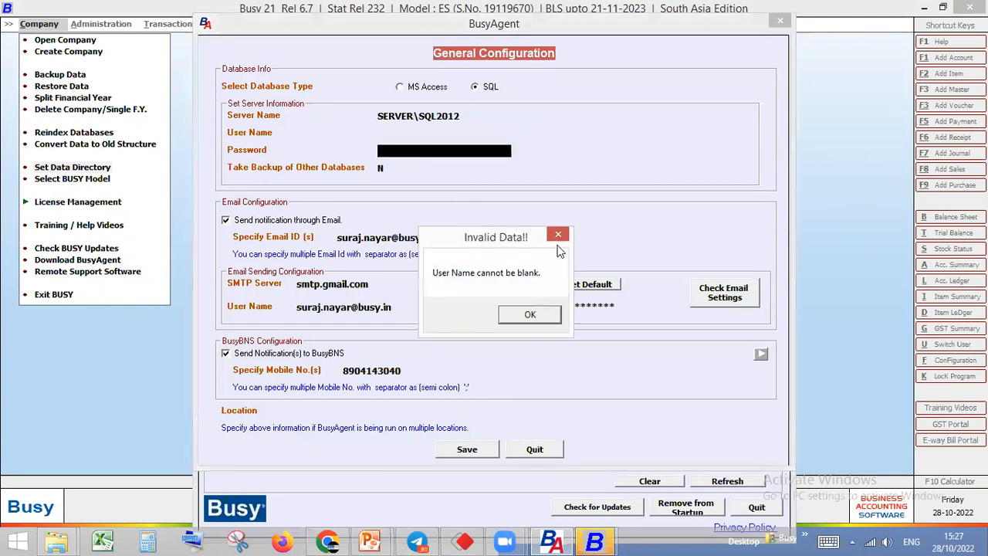
key("Return")
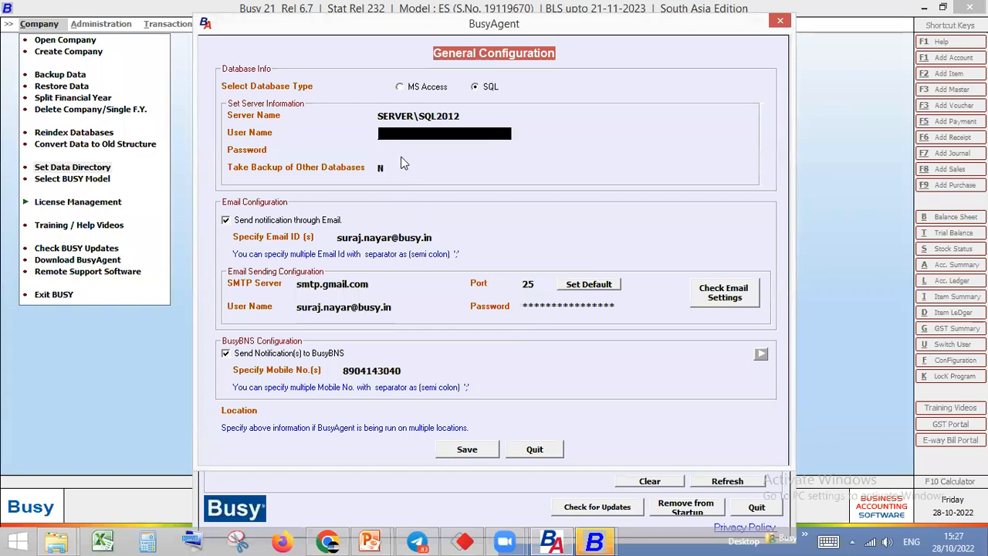
Set the database type back to MS Access and select the whole Data Directory path
left_click(401, 89)
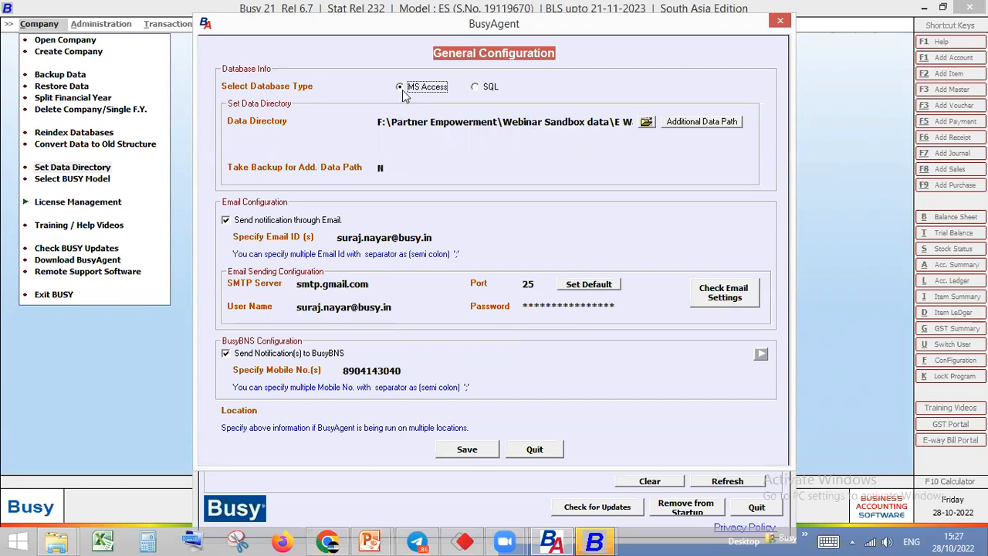
left_click(379, 121)
left_click_drag(406, 121, 647, 132)
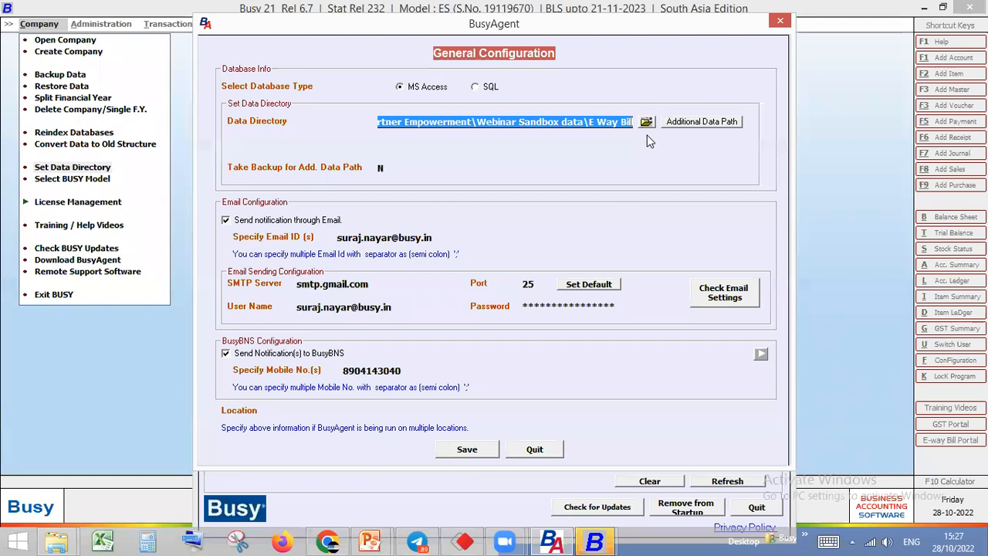
View the Additional Data Path for Backup list and close it without adding any path
left_click(686, 123)
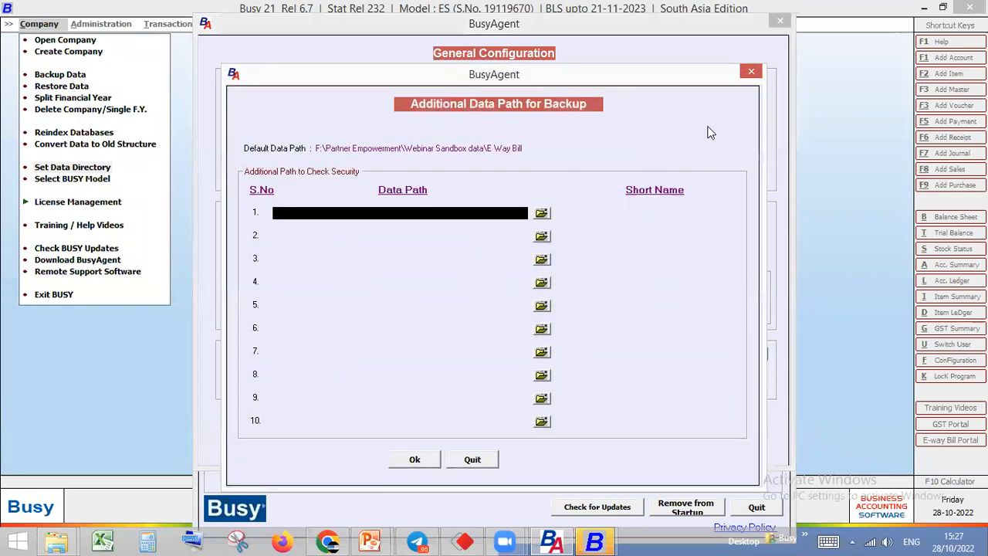
left_click(746, 82)
left_click(696, 124)
left_click(751, 71)
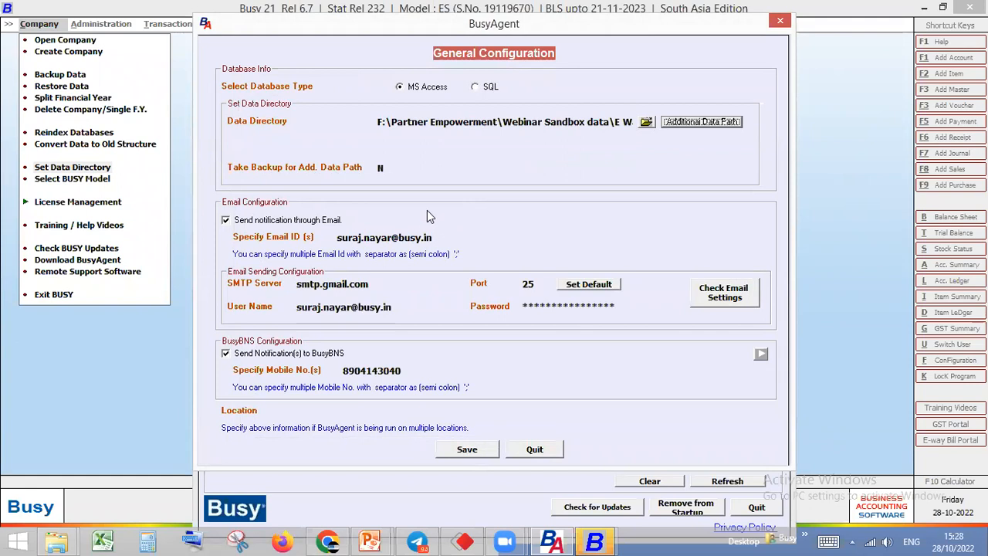
Set Take Backup for Add. Data Path to Y and return it to N
left_click(382, 170)
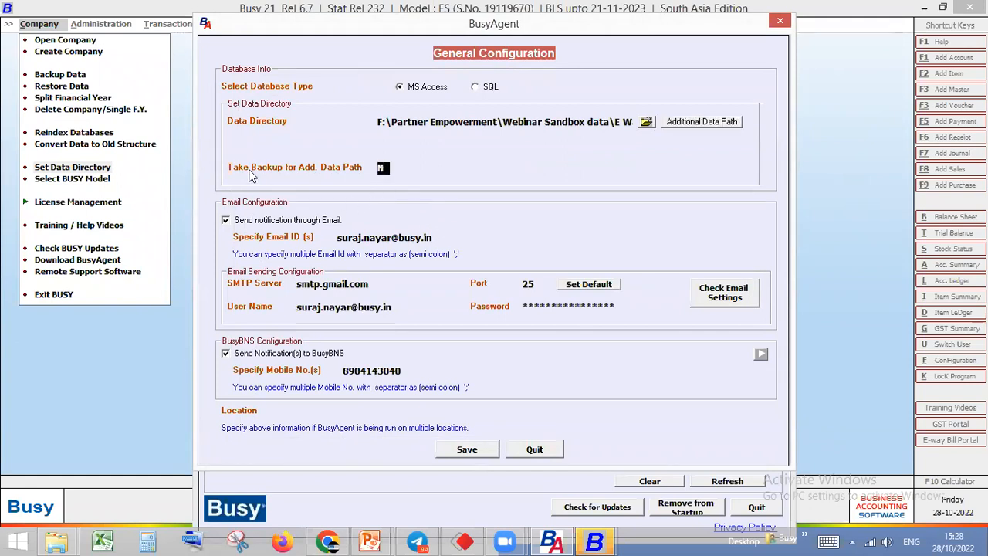
type("Y")
type("N")
Append a second e-mail address to the notification Email ID(s) with a semicolon separator, and remove it again
left_click_drag(444, 237, 333, 236)
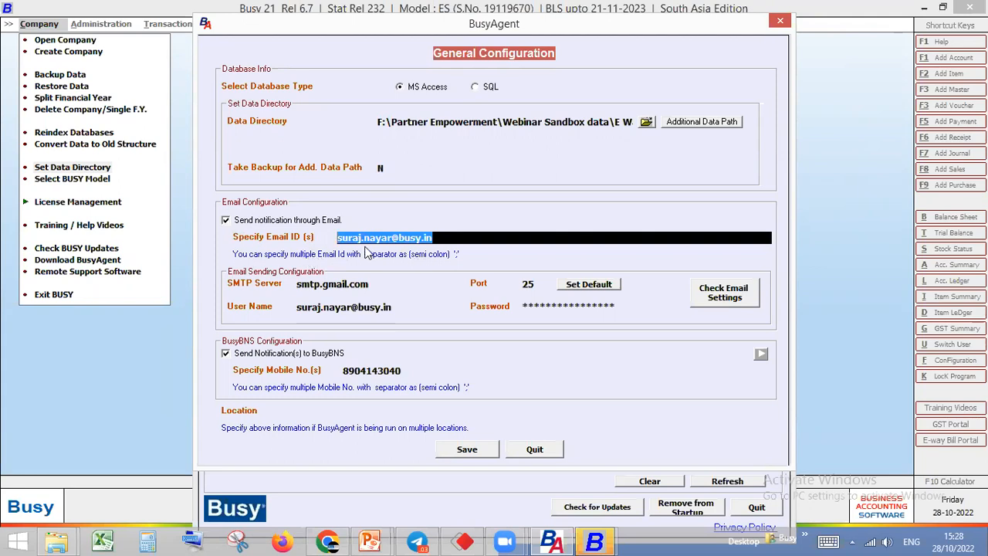
left_click(454, 238)
left_click_drag(444, 237, 336, 238)
left_click(442, 238)
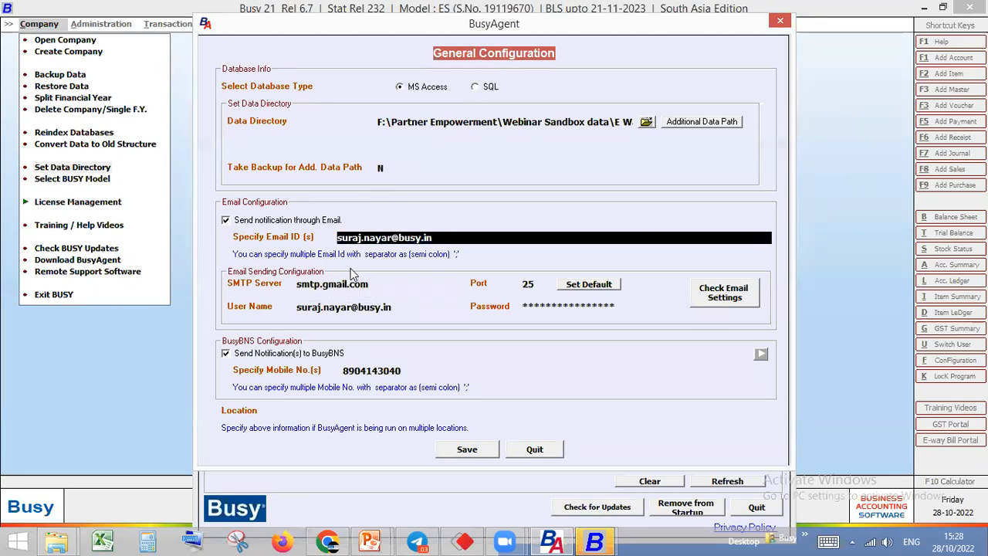
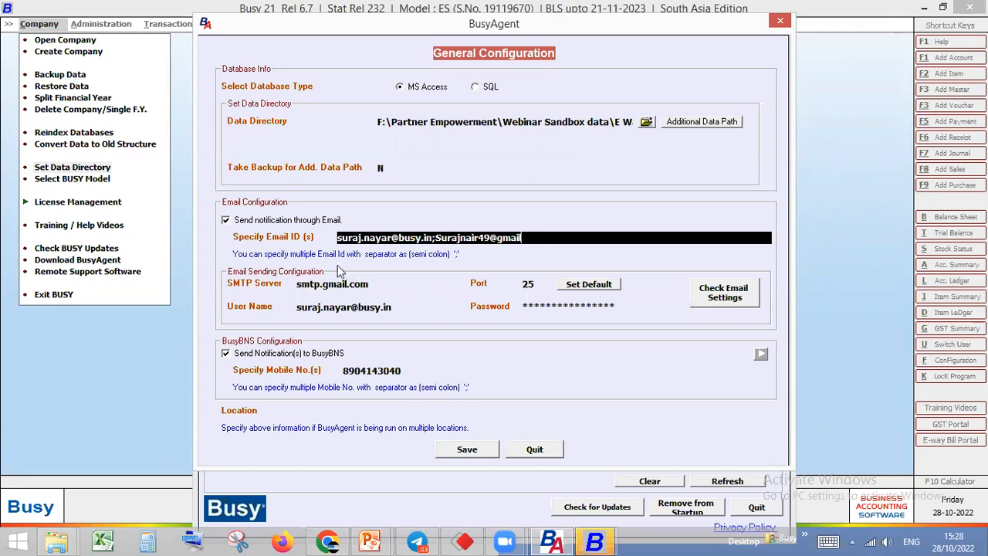
left_click_drag(525, 238, 434, 241)
key("BackSpace")
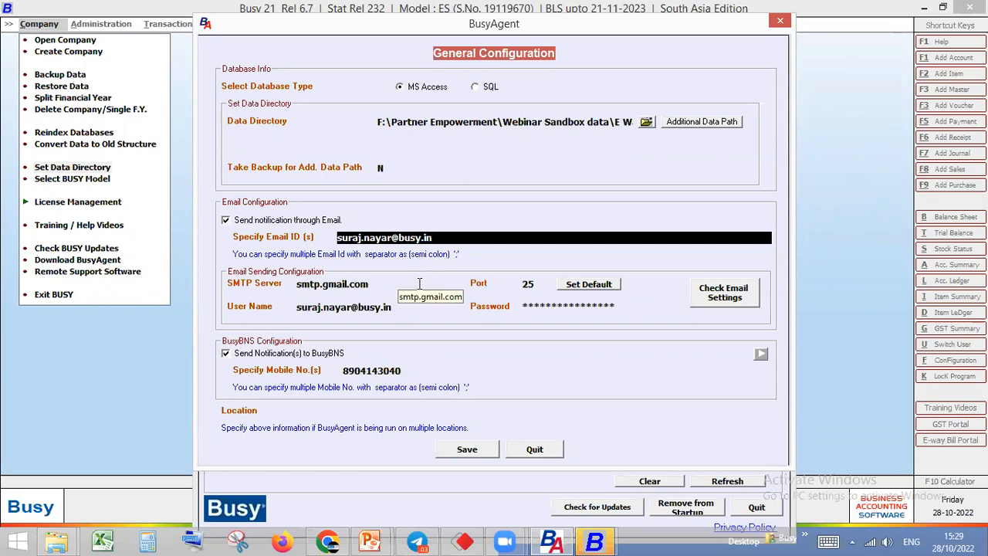
Apply the default email sending settings for the smtp.gmail.com server and set the port to 465
left_click(376, 285)
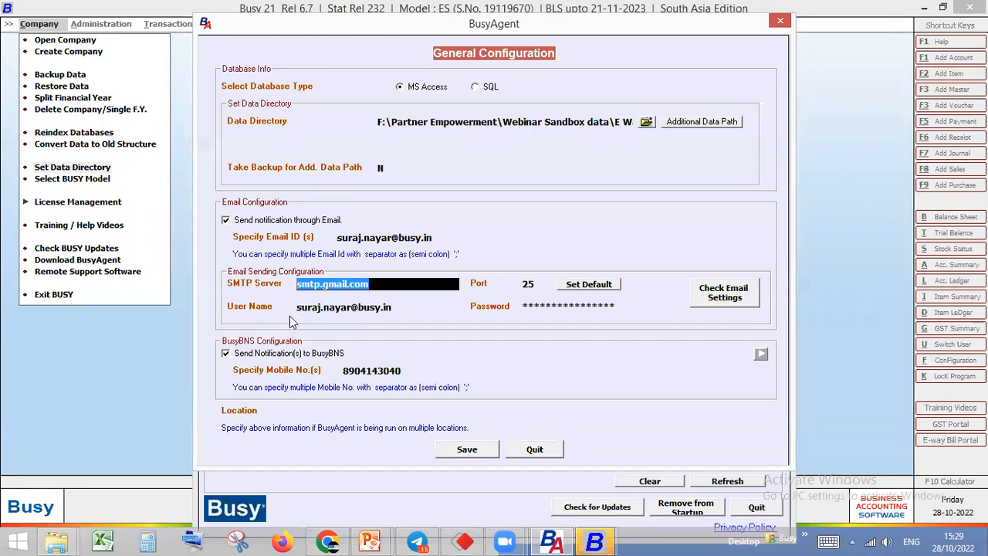
key("Tab")
left_click(584, 288)
left_click(544, 288)
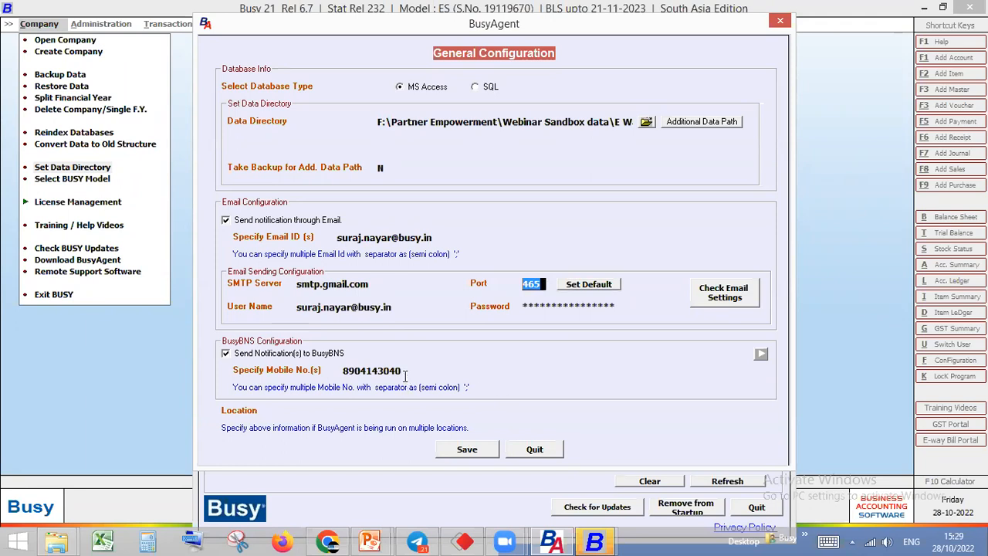
type("25")
key("BackSpace")
key("BackSpace")
type("465")
key("Return")
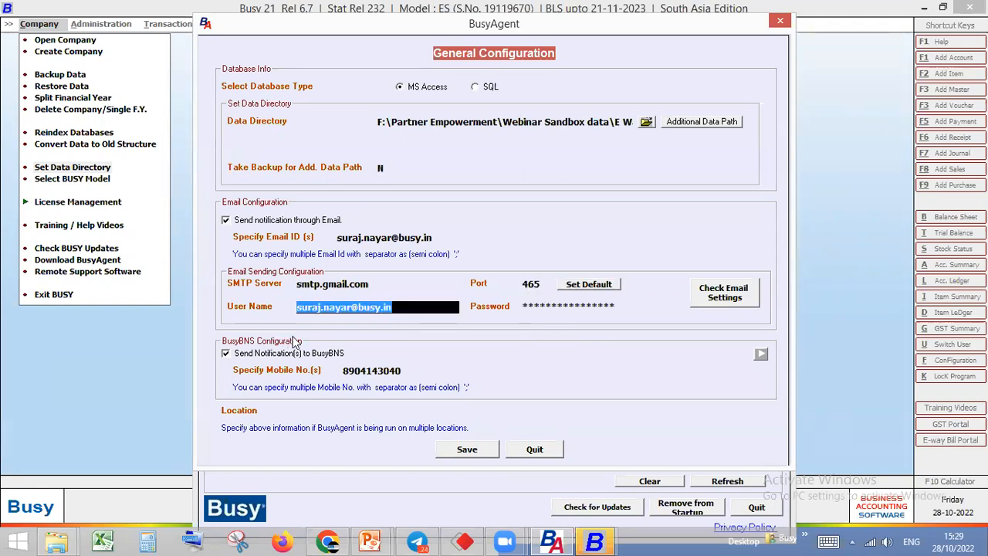
Review the sender's User Name and Password entries, and run the email settings check to send a test email
left_click(397, 307)
left_click_drag(398, 307, 270, 311)
left_click(386, 312)
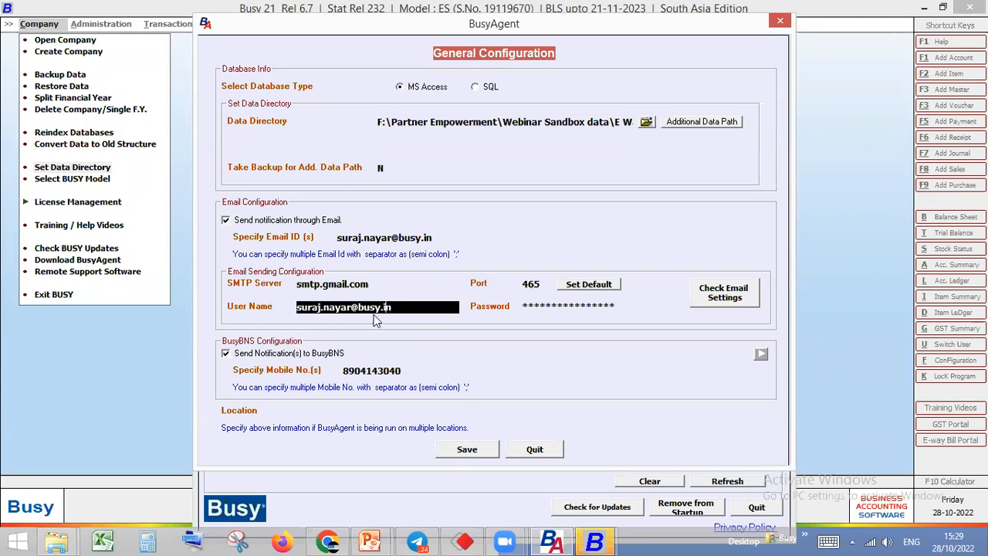
left_click_drag(398, 307, 227, 334)
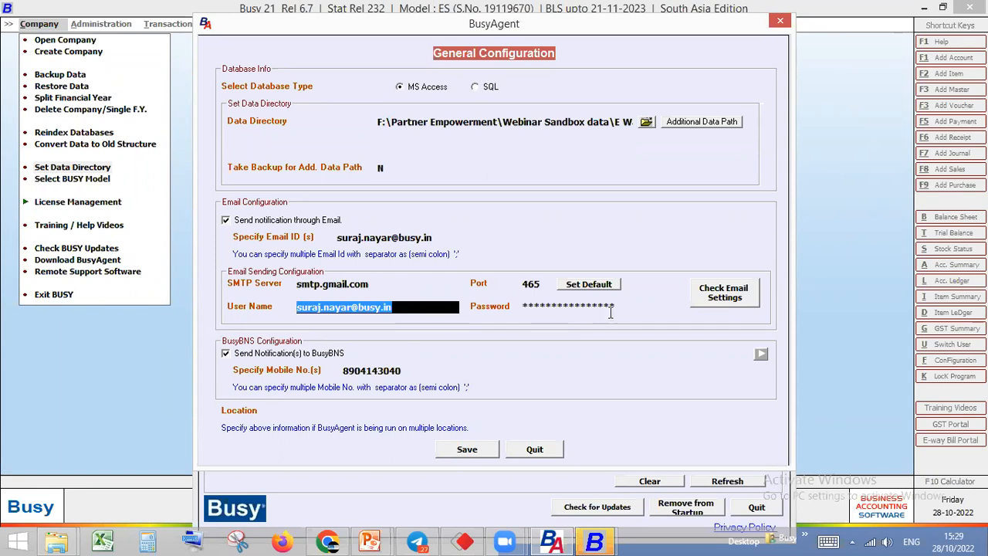
left_click_drag(611, 311, 510, 308)
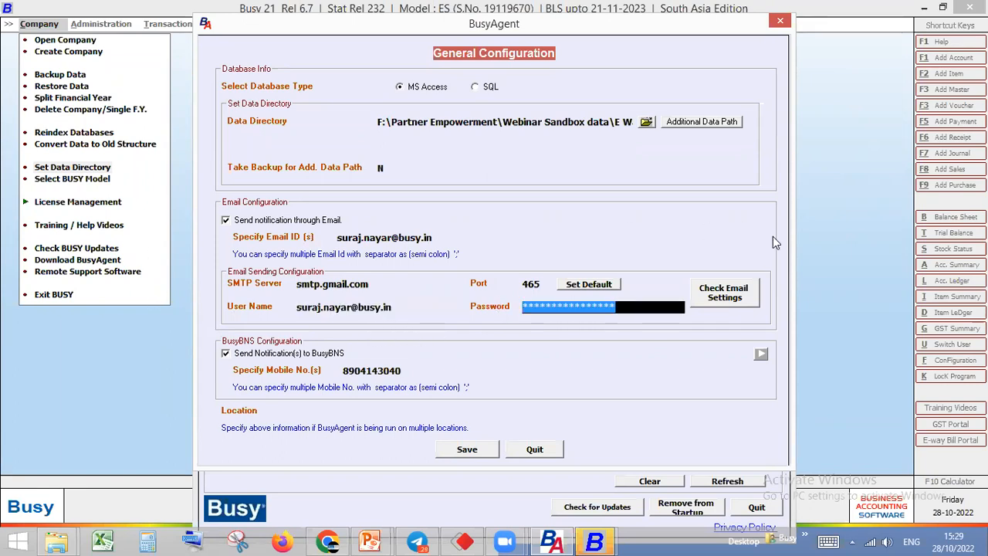
left_click(749, 303)
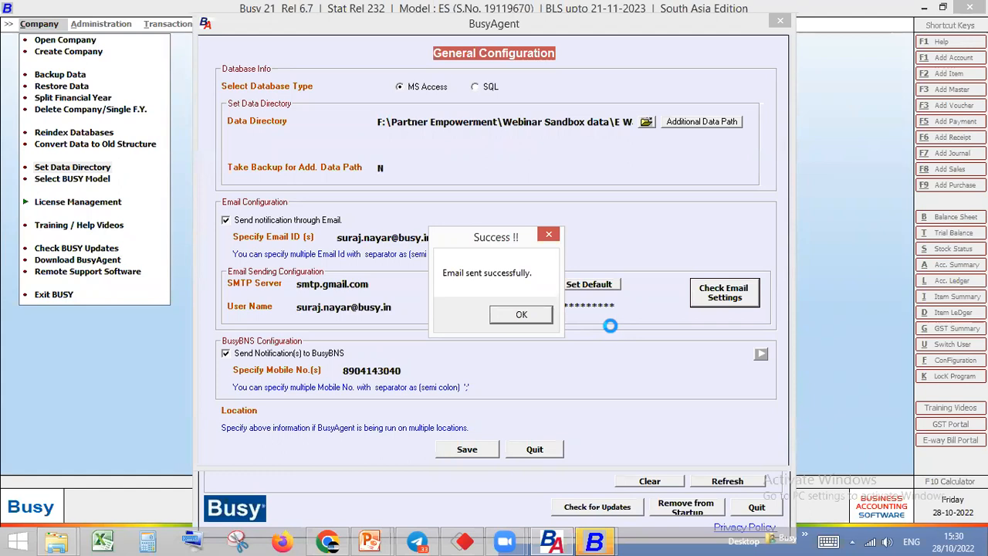
left_click(550, 236)
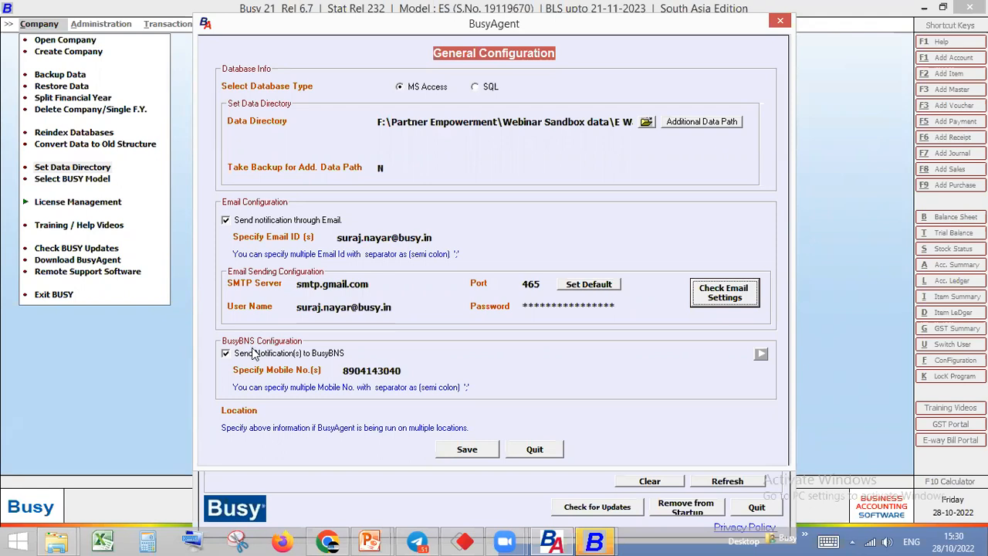
Highlight the mobile number entered for BusyBNS notifications to review it
left_click(407, 372)
left_click_drag(407, 372, 344, 371)
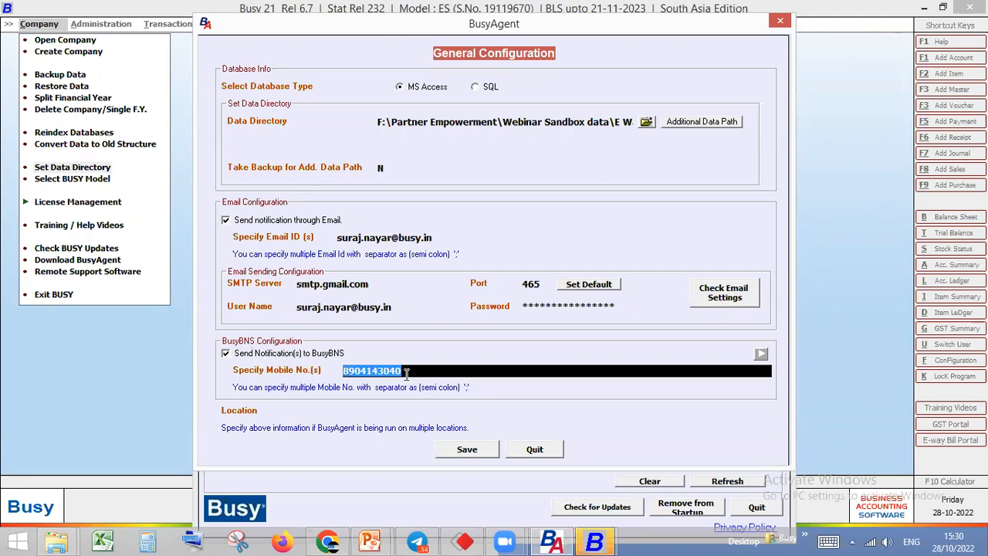
left_click(407, 374)
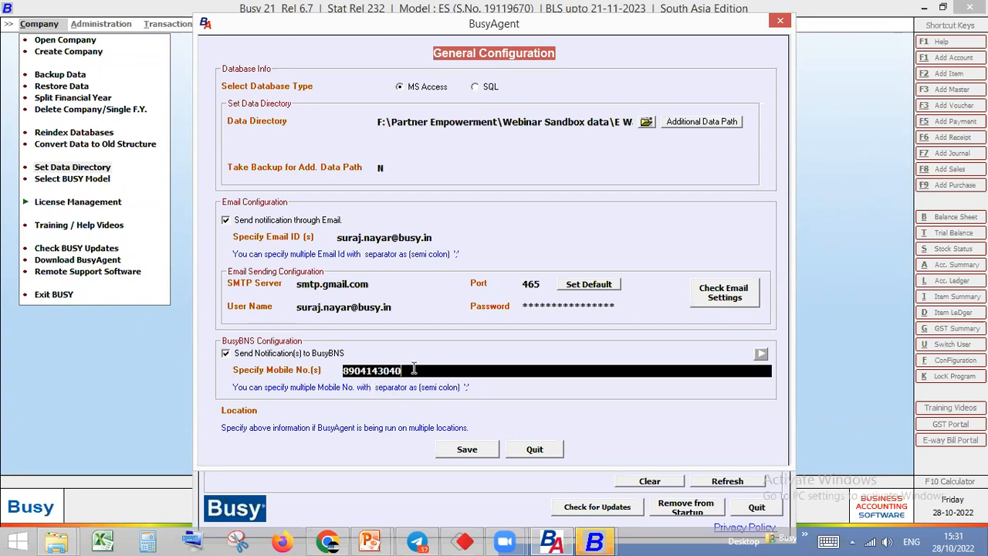
left_click_drag(414, 369, 344, 372)
Enter a person's first name as the Location and save the General Configuration
left_click(325, 412)
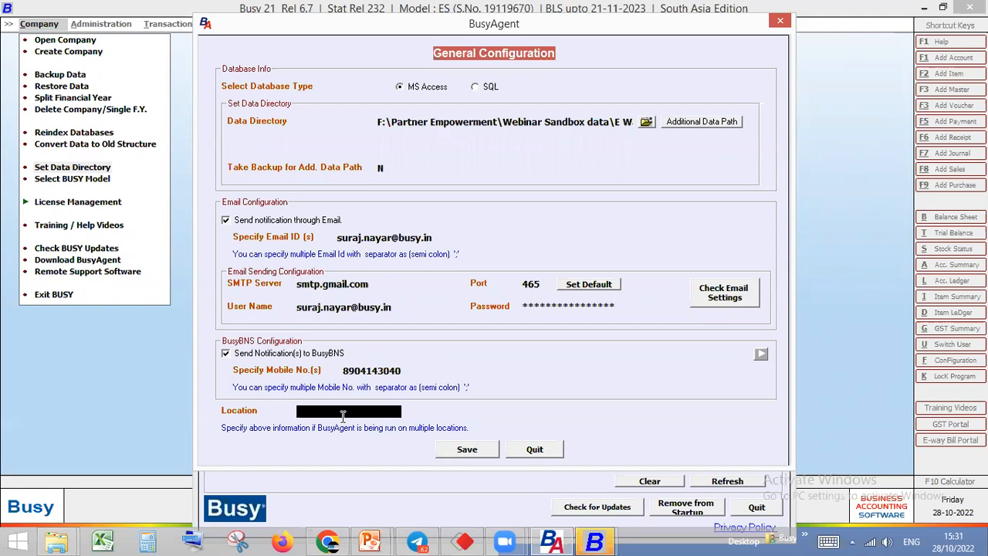
type("Sooraj")
left_click(461, 453)
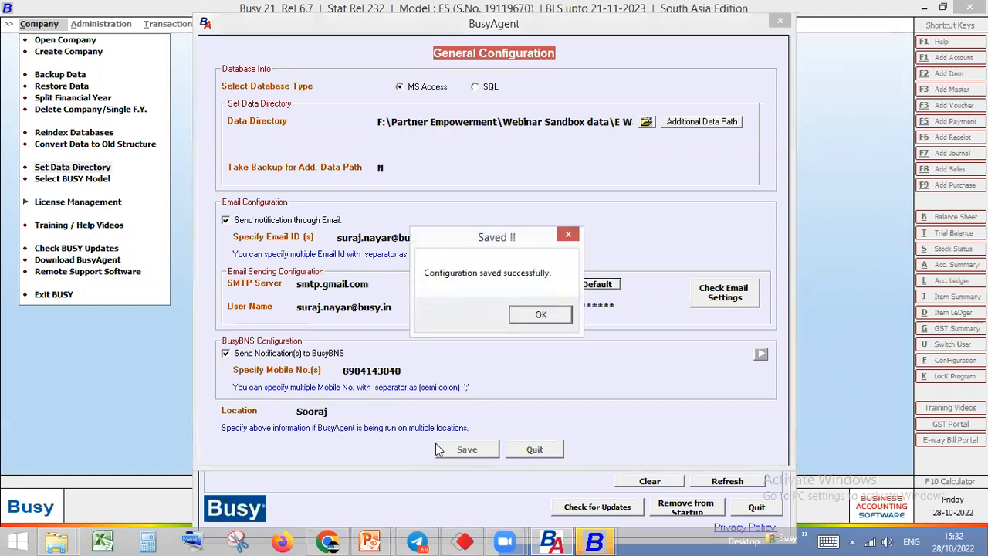
left_click(553, 316)
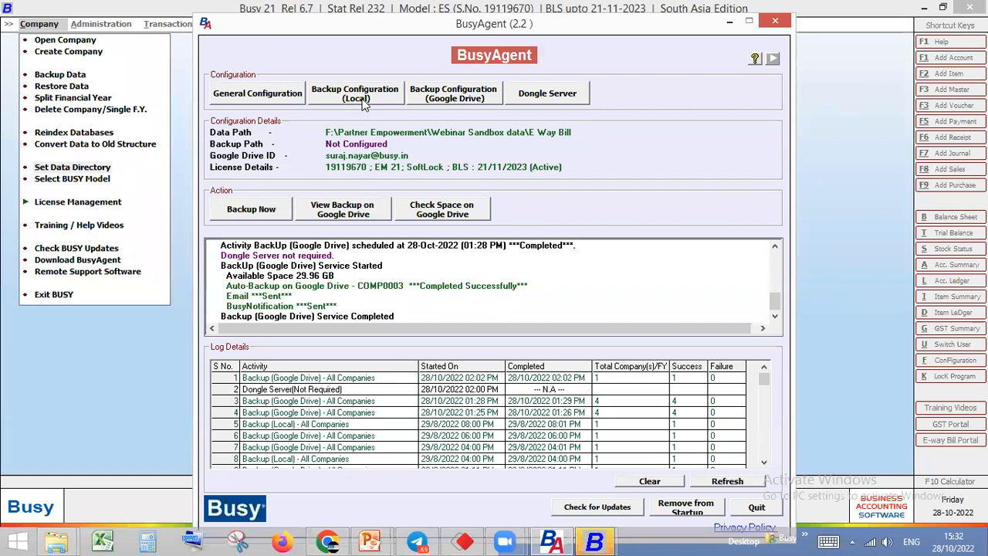
Enable backup on the local drive in the local Backup Configuration and choose the Desktop folder as the backup path
left_click(366, 104)
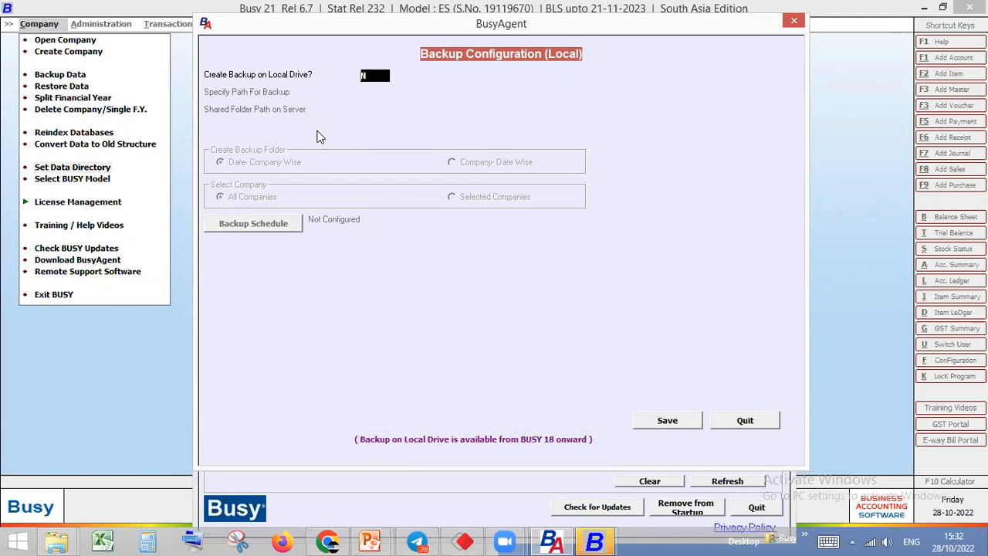
type("Y")
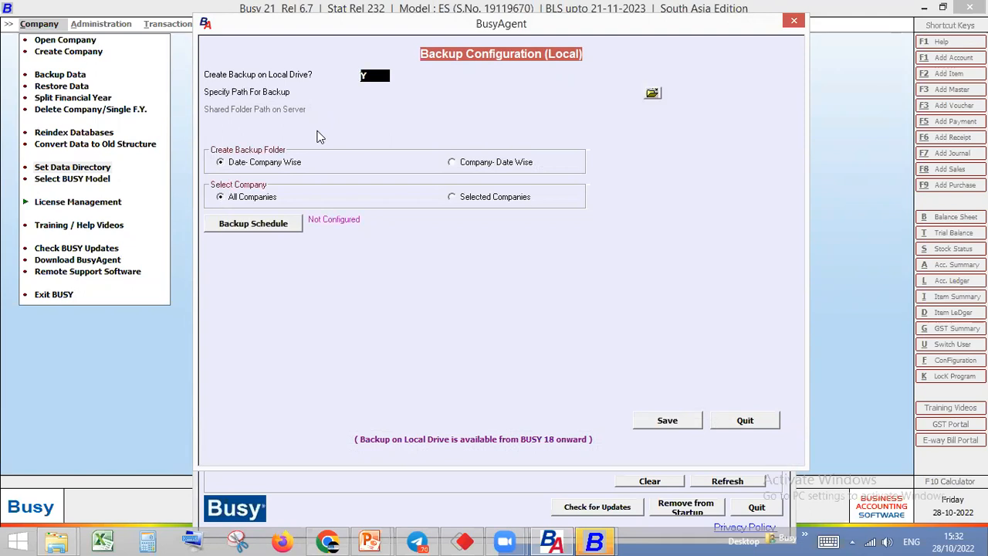
key("Return")
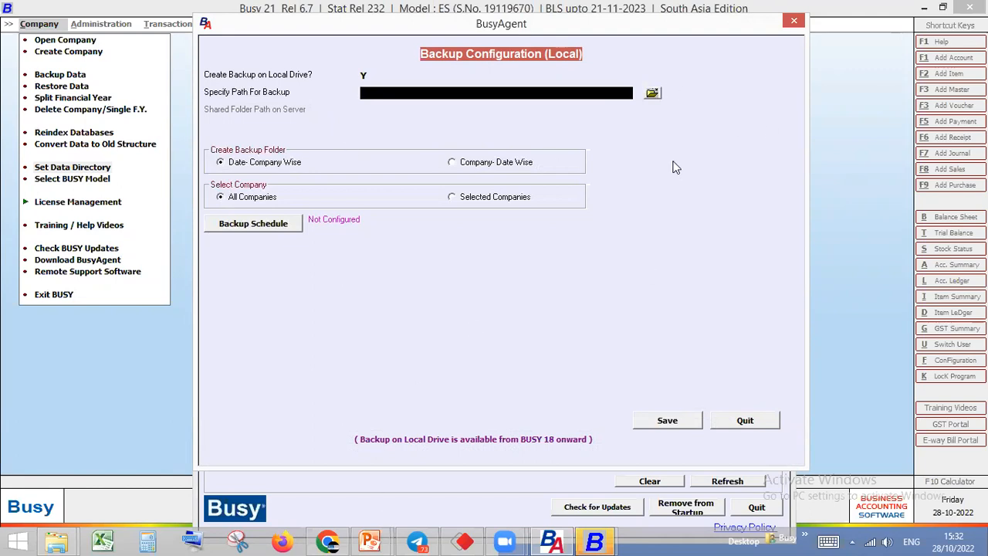
left_click(652, 93)
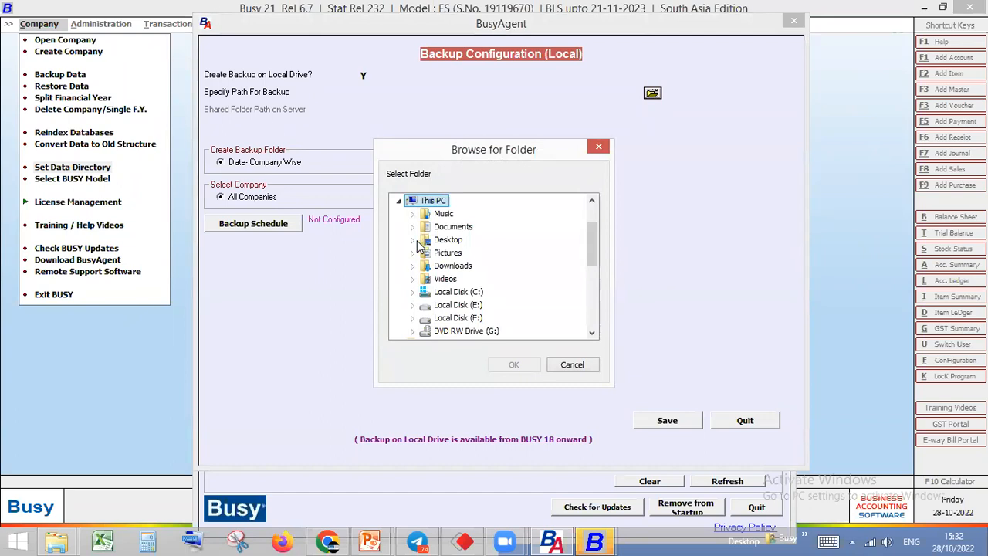
left_click(442, 242)
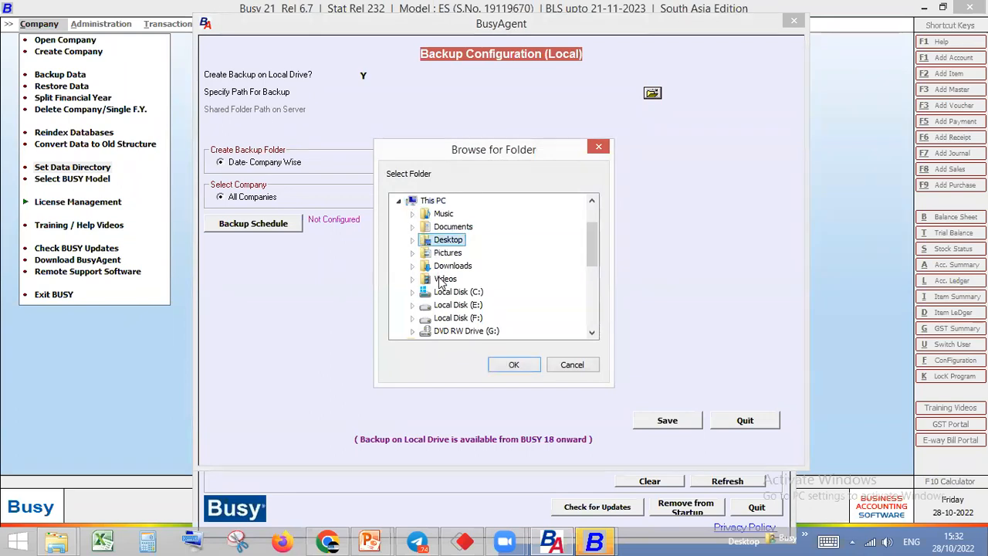
left_click(514, 365)
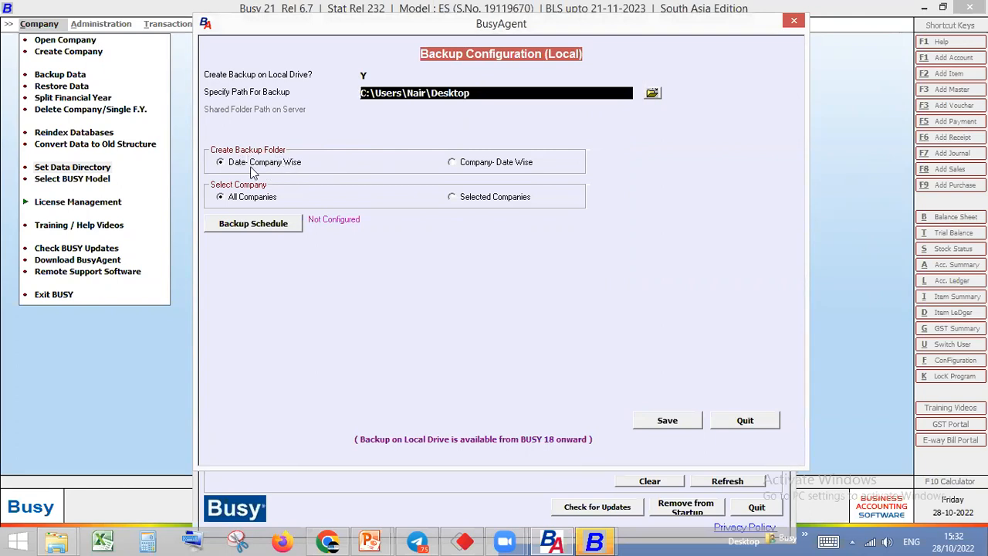
Try Company- Date Wise for the backup folder, then keep Date- Company Wise and select All Companies
left_click(471, 164)
left_click(293, 164)
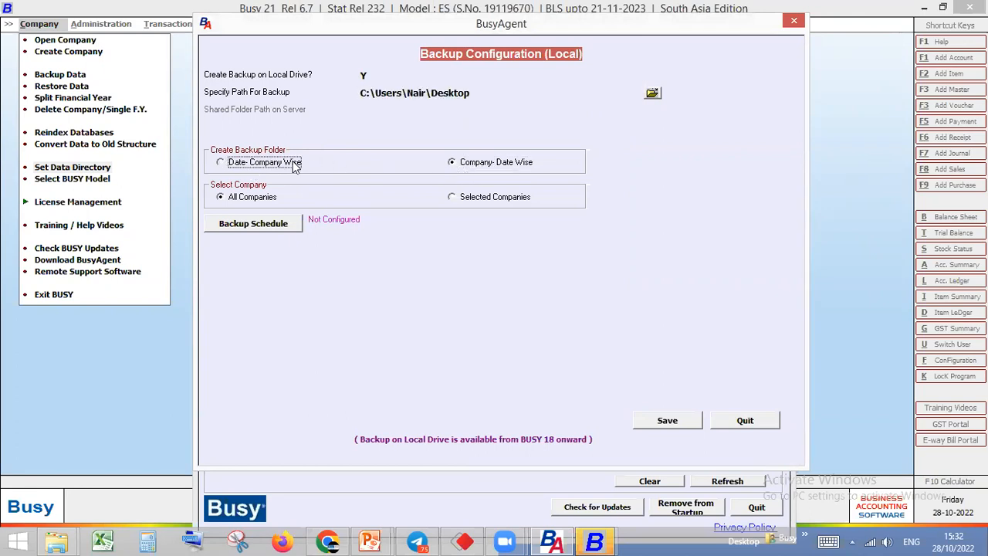
left_click(470, 164)
left_click(256, 165)
left_click(260, 199)
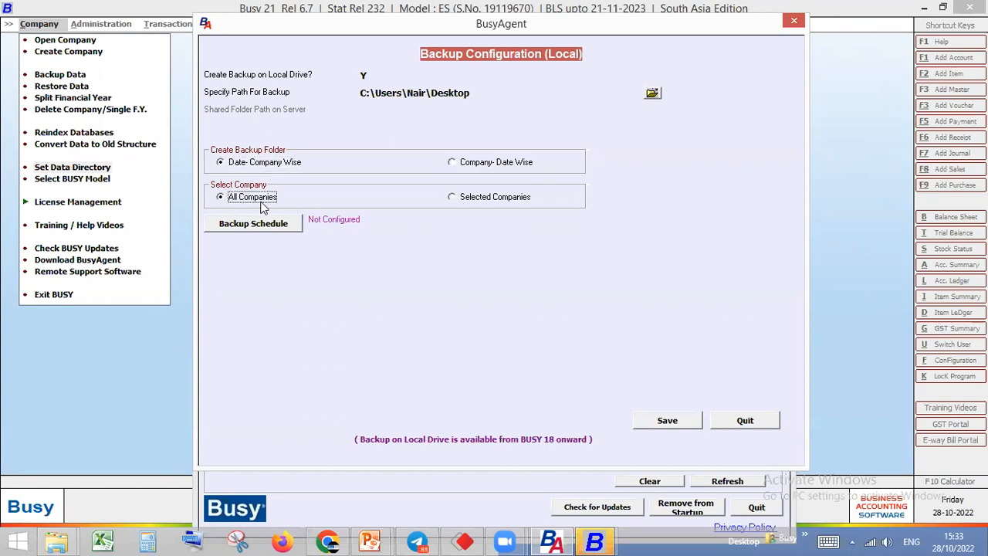
Switch to Selected Companies and inspect the backup settings of All Company and Auto-Backup on Google Drive without saving
left_click(461, 203)
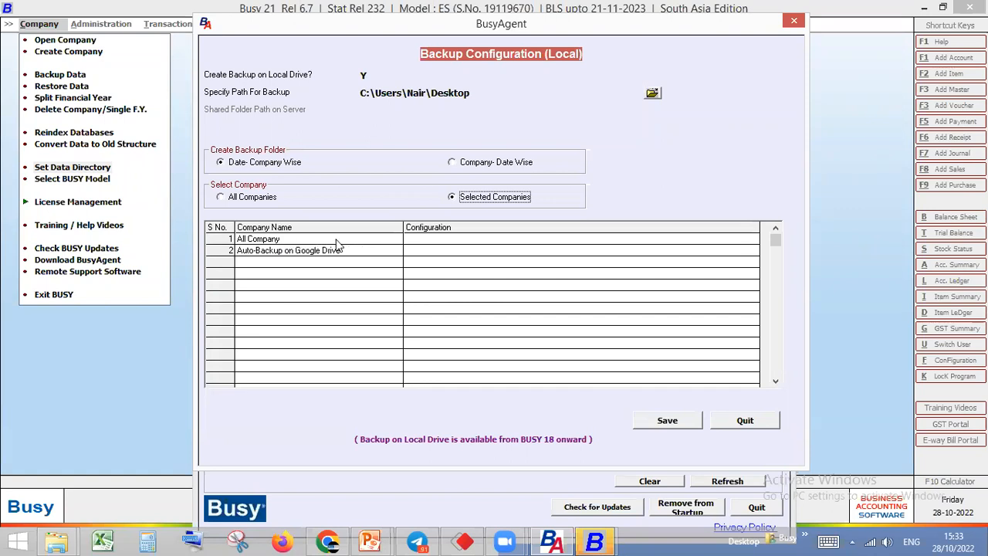
double_click(274, 245)
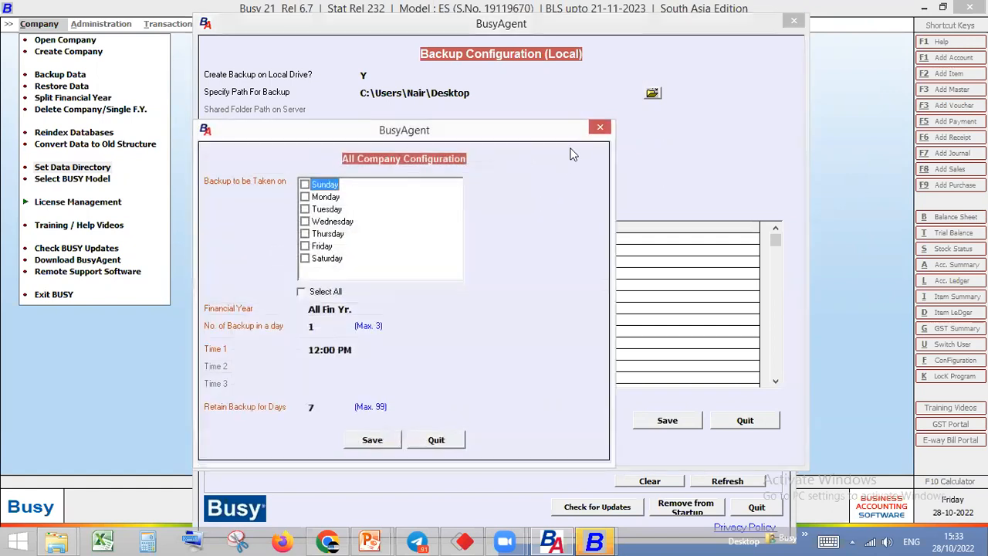
left_click(599, 127)
key("Down")
key("Return")
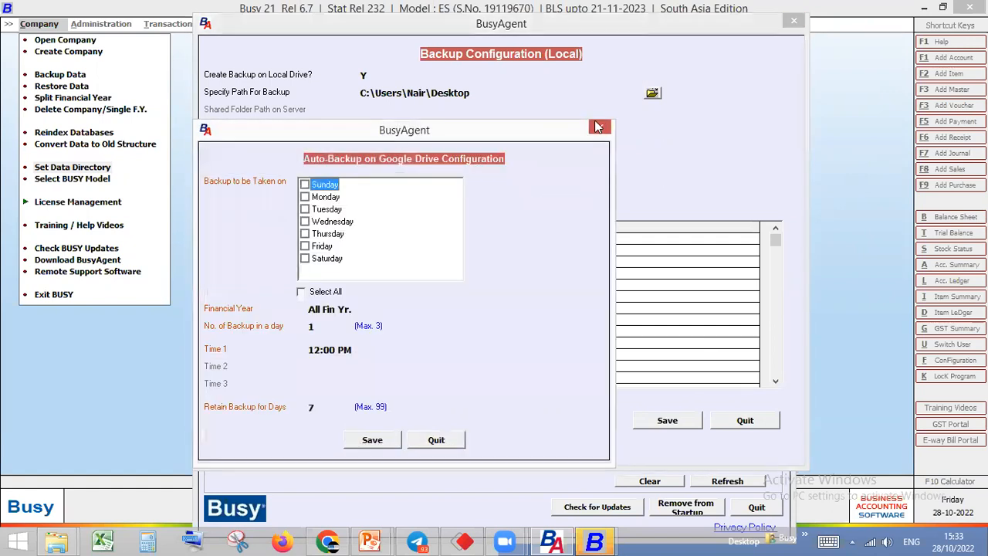
left_click(600, 127)
double_click(265, 245)
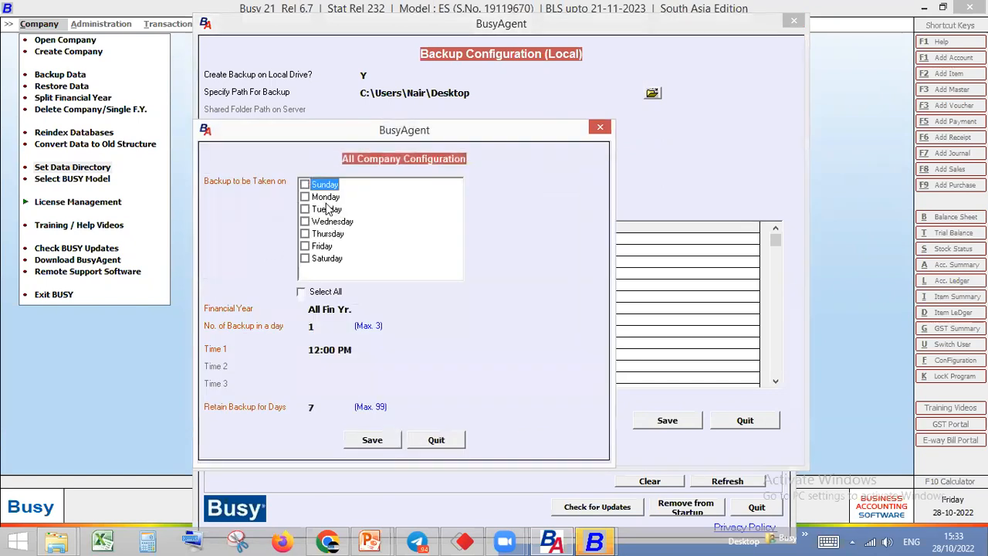
left_click(600, 127)
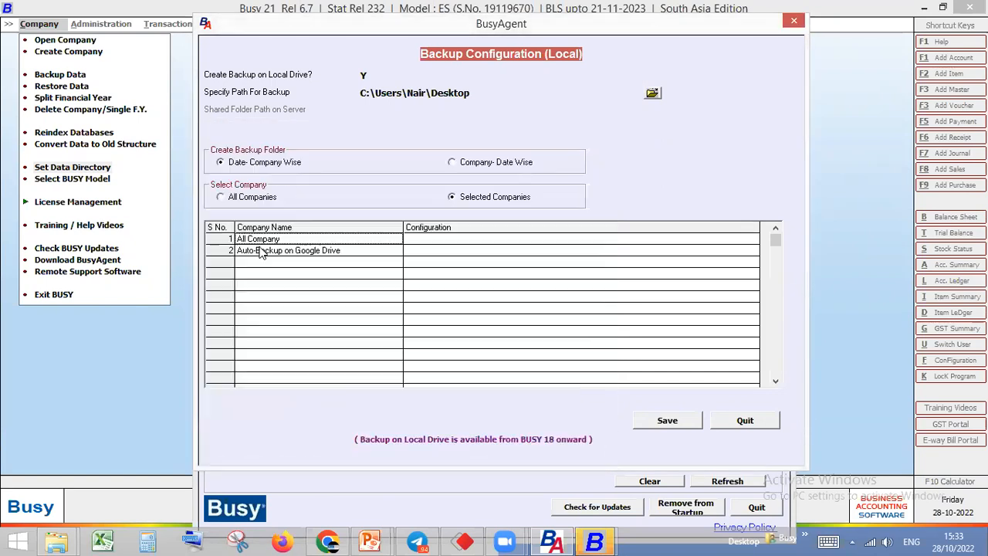
Schedule the All Company backup for Monday through Saturday, leaving Sunday out
double_click(262, 246)
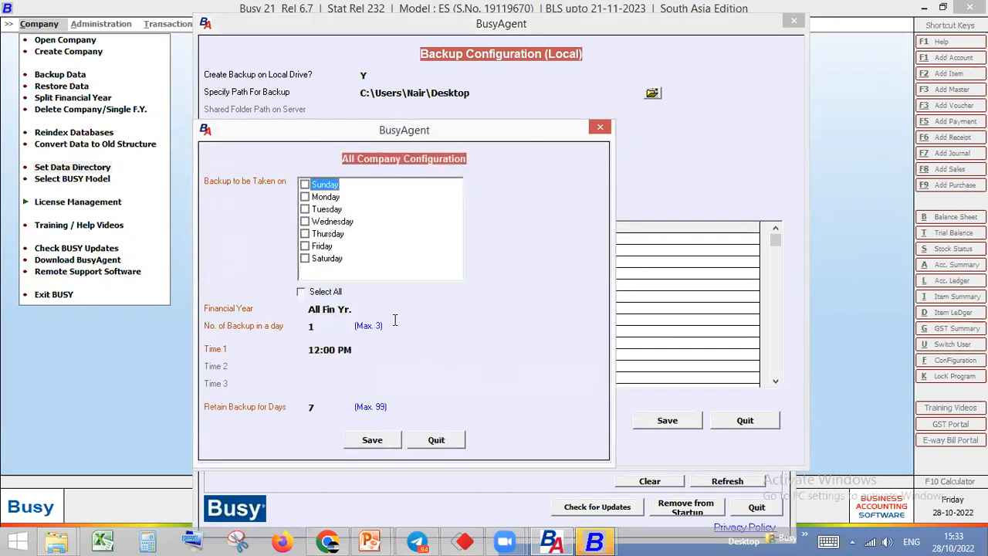
left_click(305, 186)
left_click(305, 186)
left_click(305, 197)
left_click(305, 186)
left_click(305, 197)
left_click(305, 186)
left_click(305, 197)
left_click(305, 209)
left_click(305, 221)
left_click(305, 234)
left_click(305, 247)
left_click(305, 259)
left_click(304, 298)
left_click(305, 300)
left_click(306, 299)
left_click(305, 185)
Try Current Yr. as the Financial Year for the backup, then set it back to All Fin Yr
left_click(348, 311)
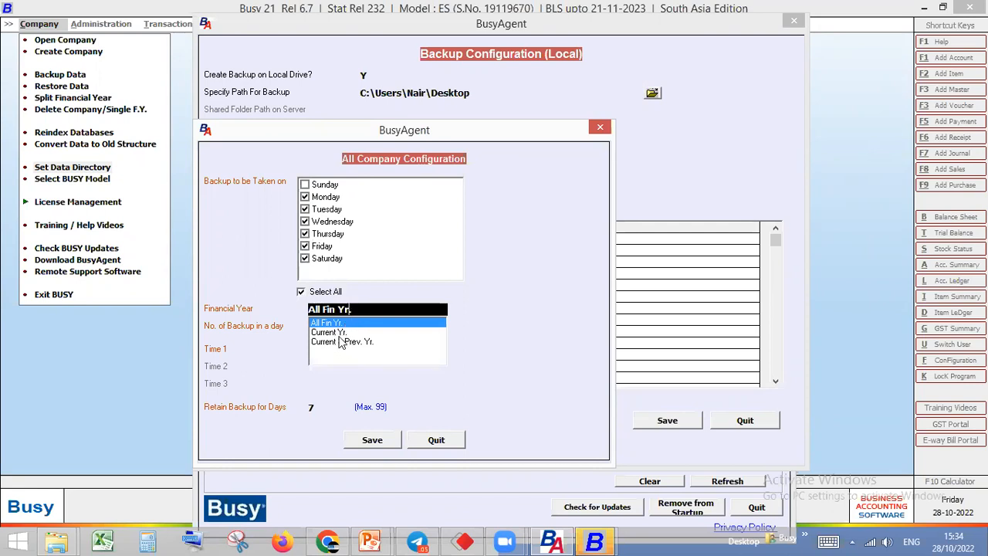
left_click(332, 333)
left_click(360, 310)
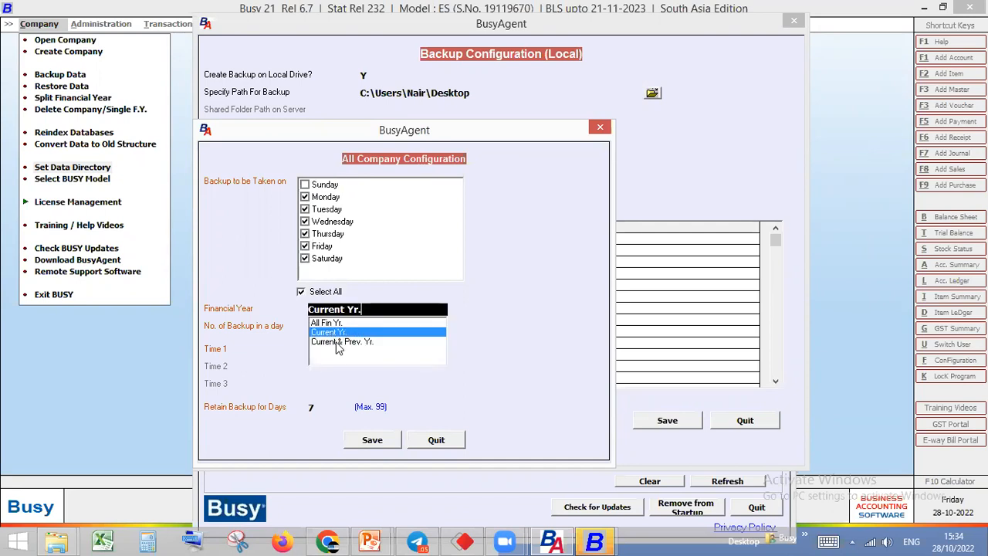
left_click(331, 323)
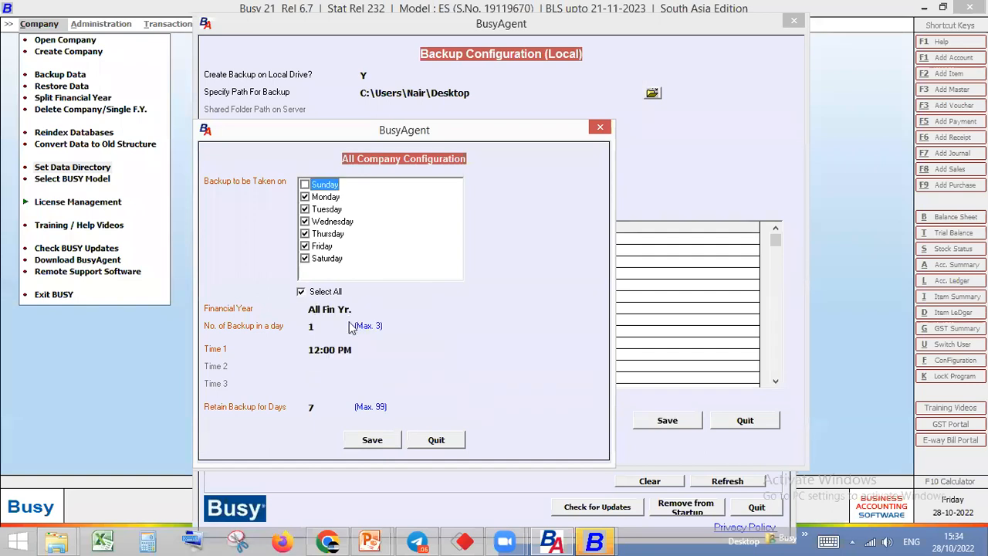
Set the number of backups in a day to 3 and Time 1 to 11:00 AM
left_click_drag(316, 327, 292, 327)
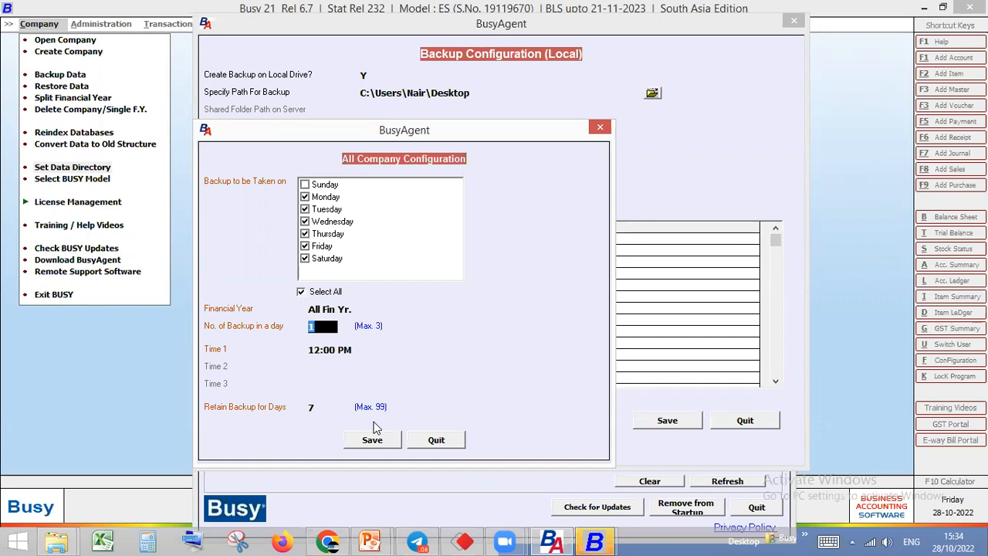
type("3")
key("Return")
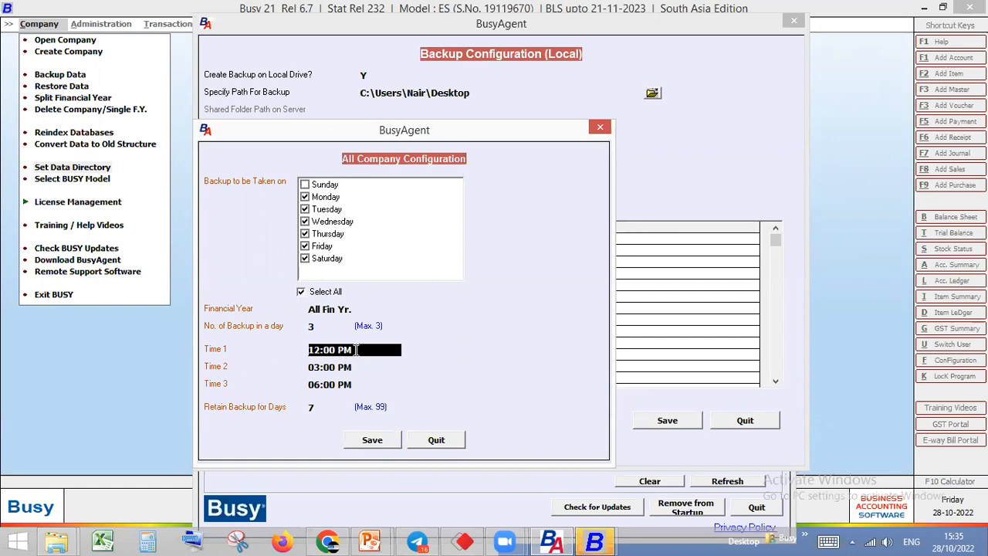
type("11 am")
key("Return")
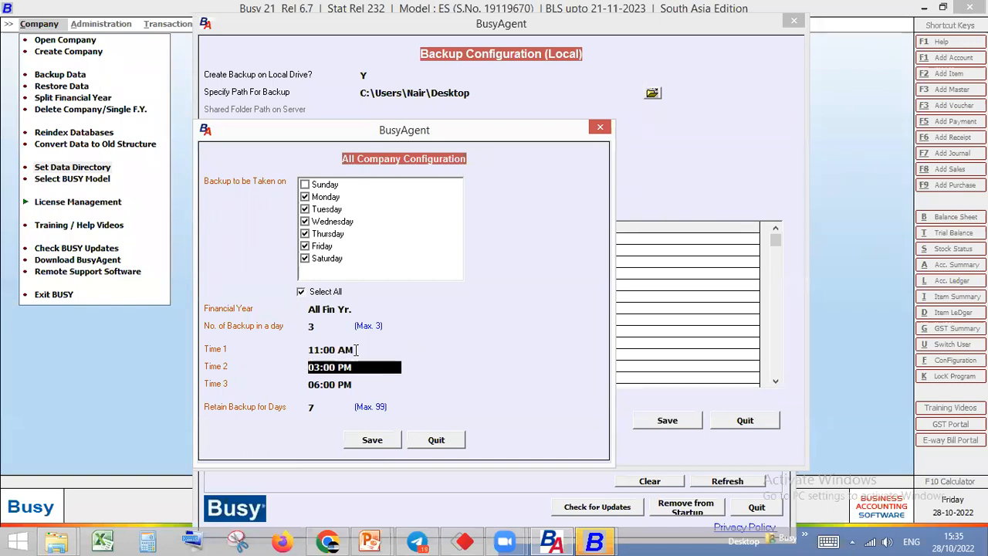
Keep Time 2 and Time 3 as they are and set Retain Backup for Days to 8
key("Return")
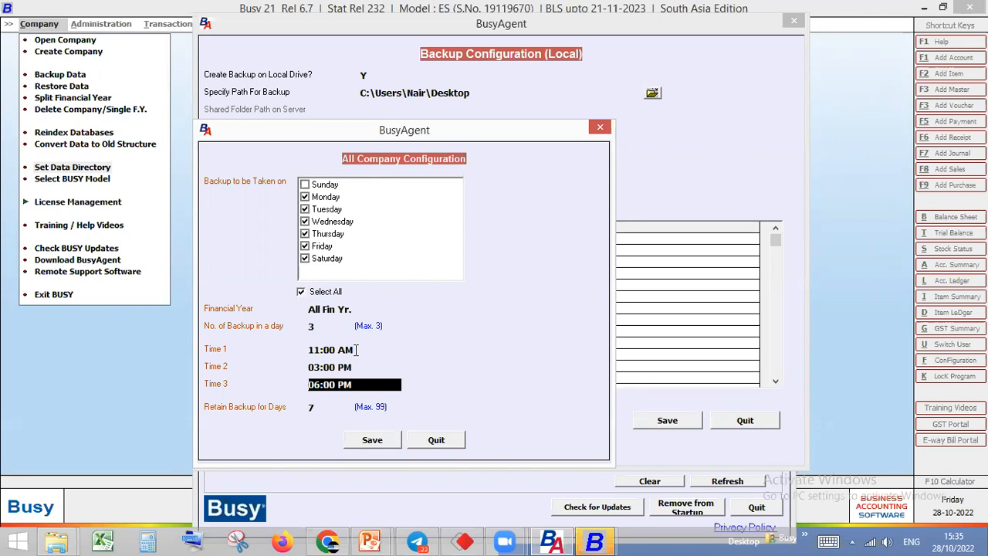
key("Up")
key("Up")
key("Down")
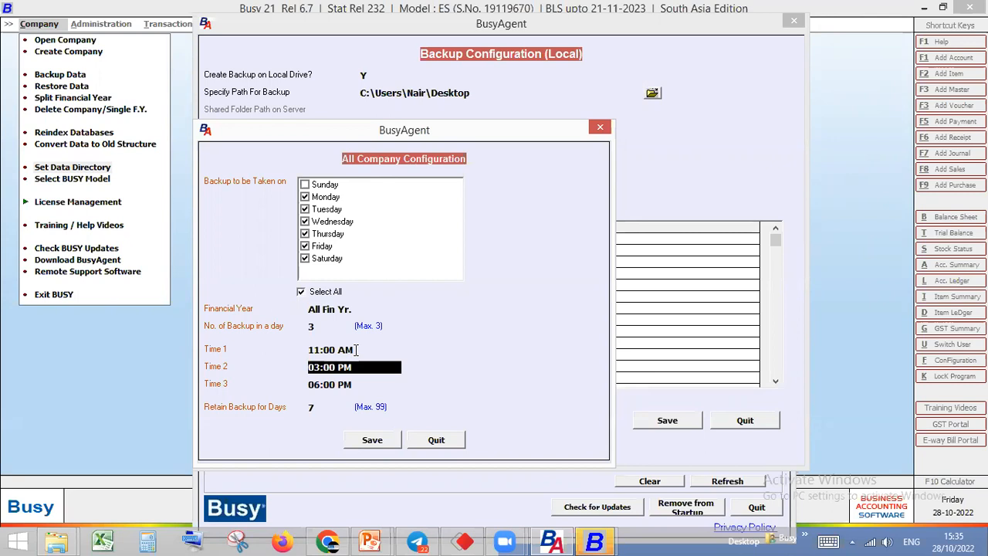
key("Down")
key("Down")
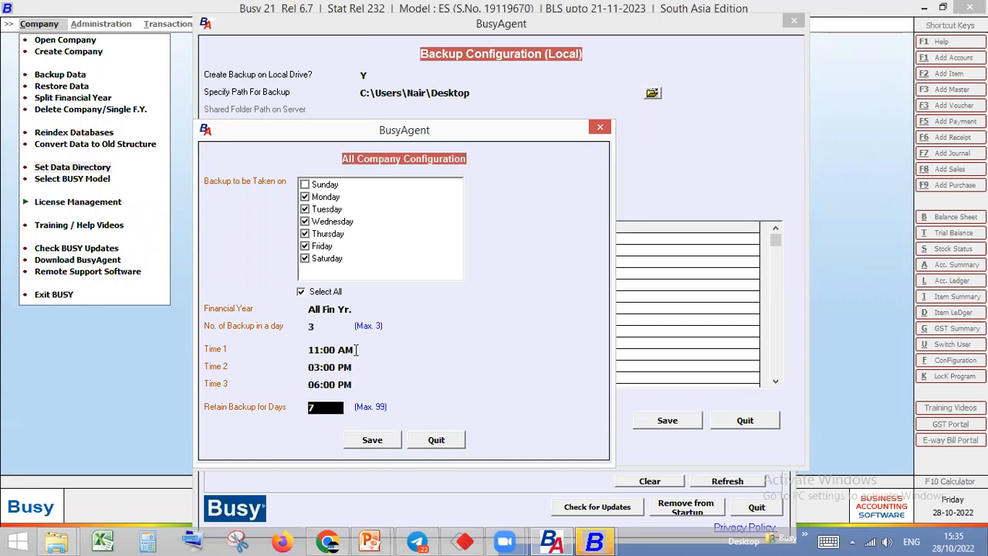
type("8")
key("Return")
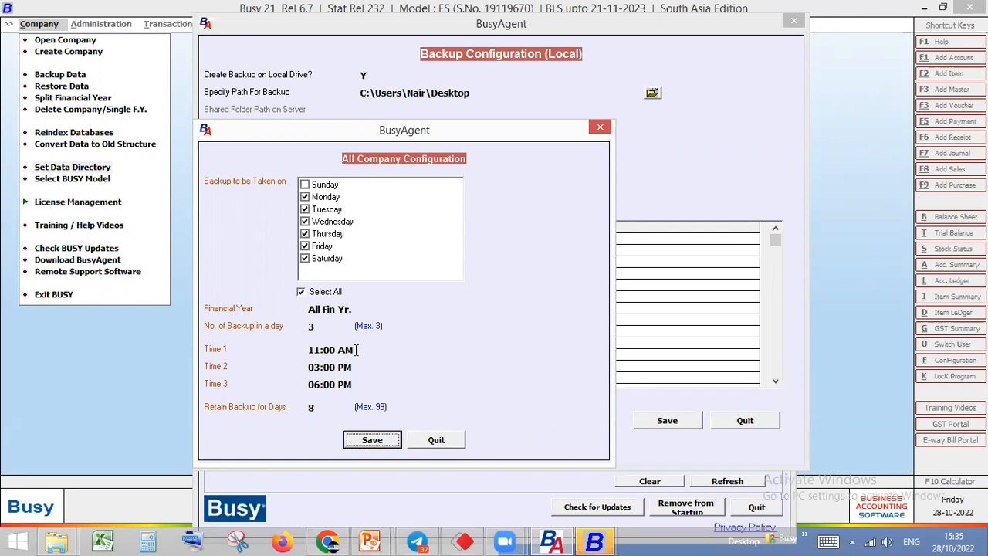
Set Retain Backup for Days to 99 and save the All Company Configuration
left_click(323, 408)
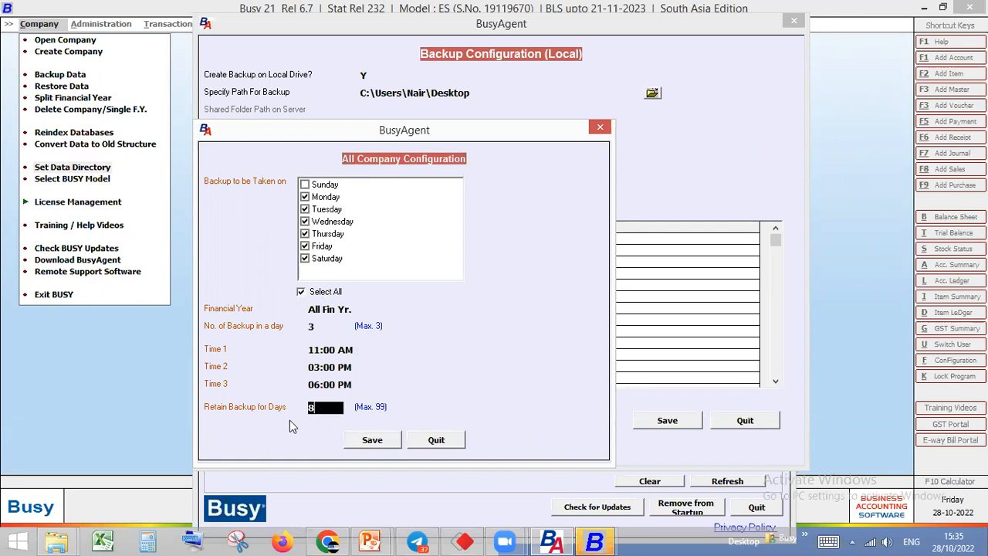
type("99")
key("Return")
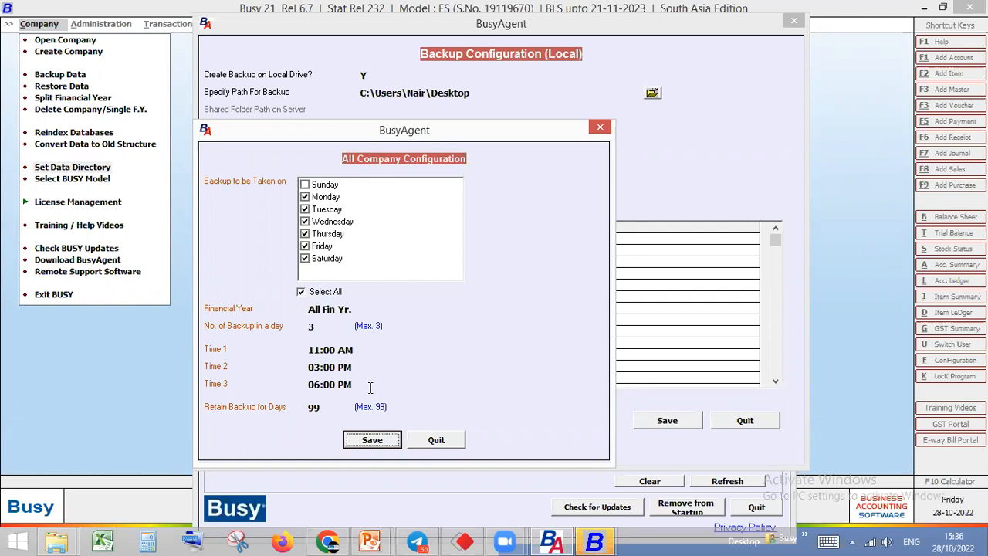
left_click(377, 440)
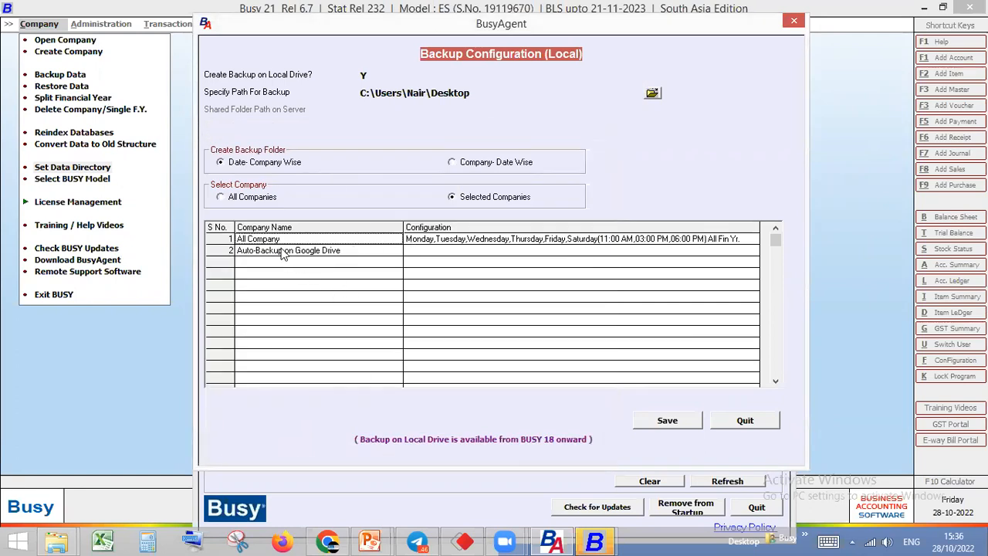
Switch the company selection to All Companies, then open its backup schedule for review and close it
left_click(424, 244)
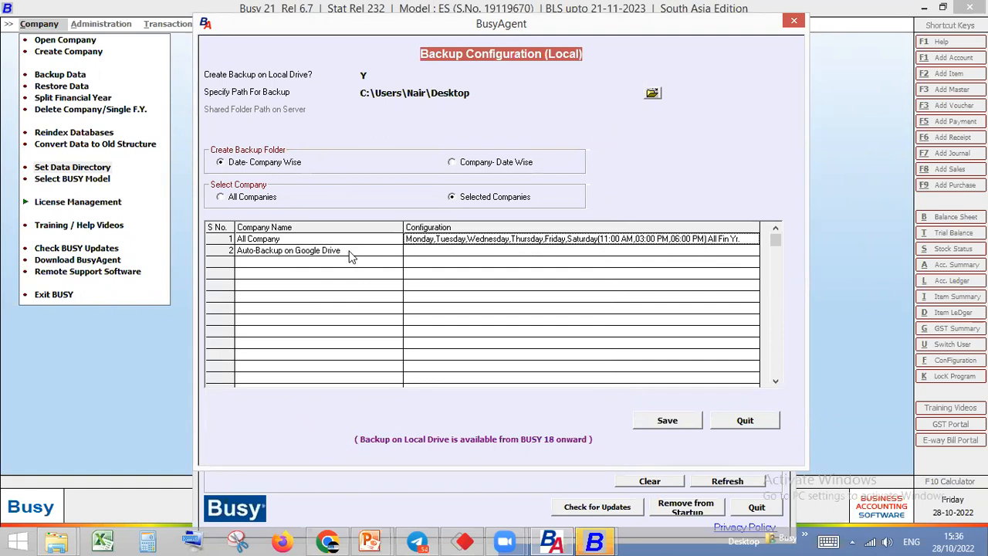
left_click(263, 199)
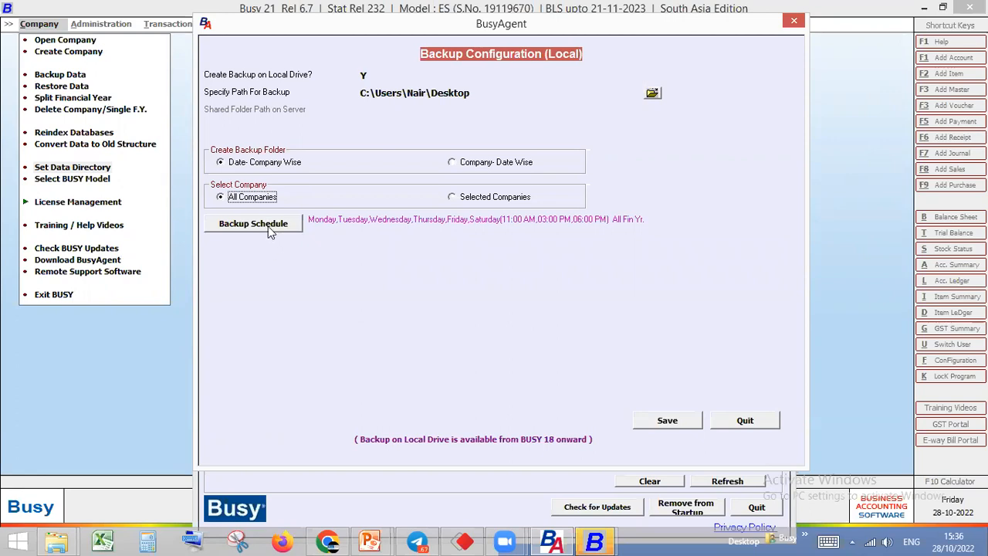
left_click(269, 229)
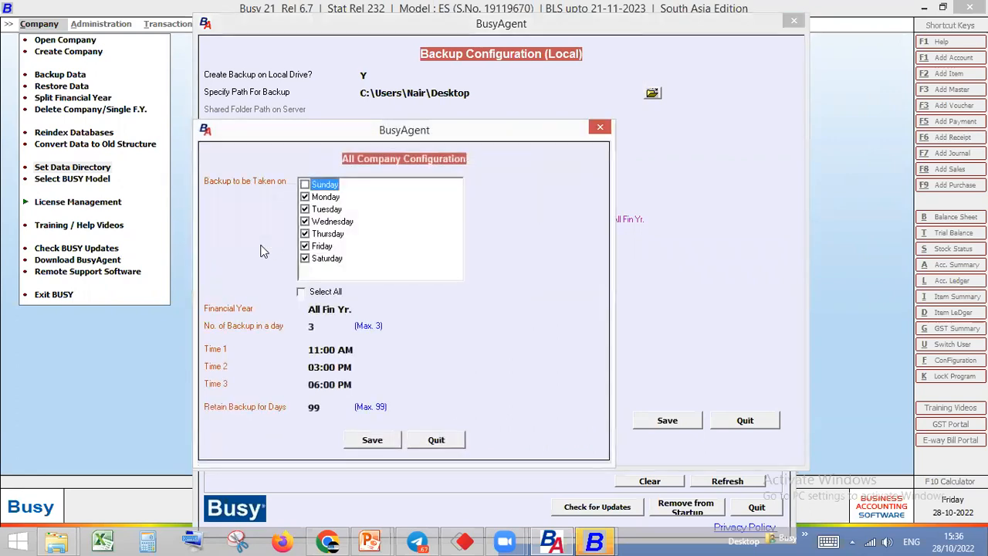
left_click(600, 128)
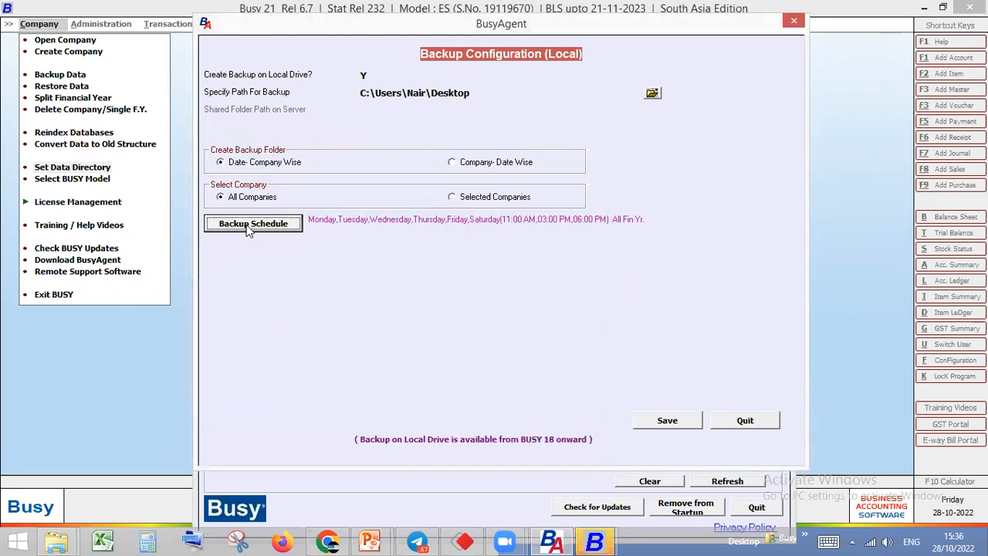
Save the backup schedule for All Companies and save the local Backup Configuration
left_click(259, 228)
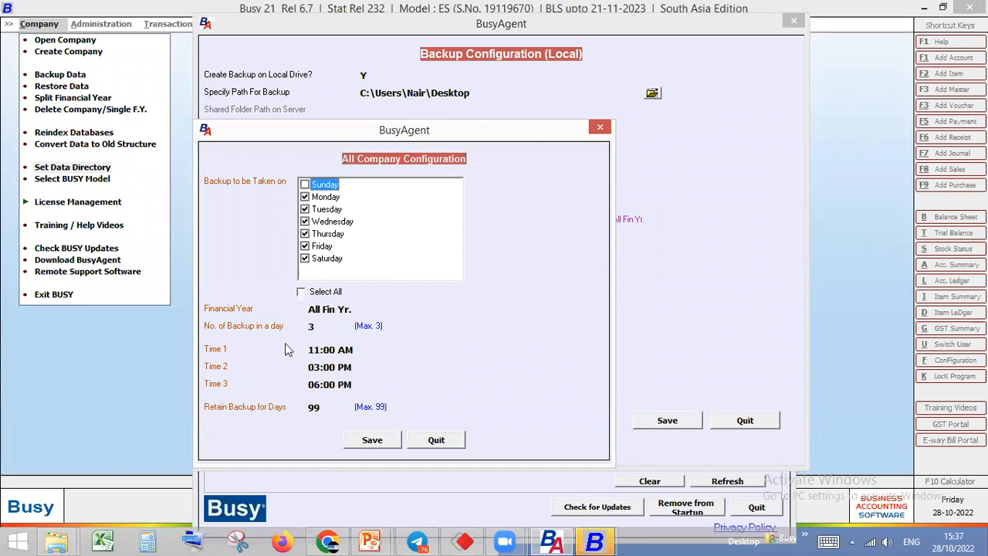
left_click(372, 440)
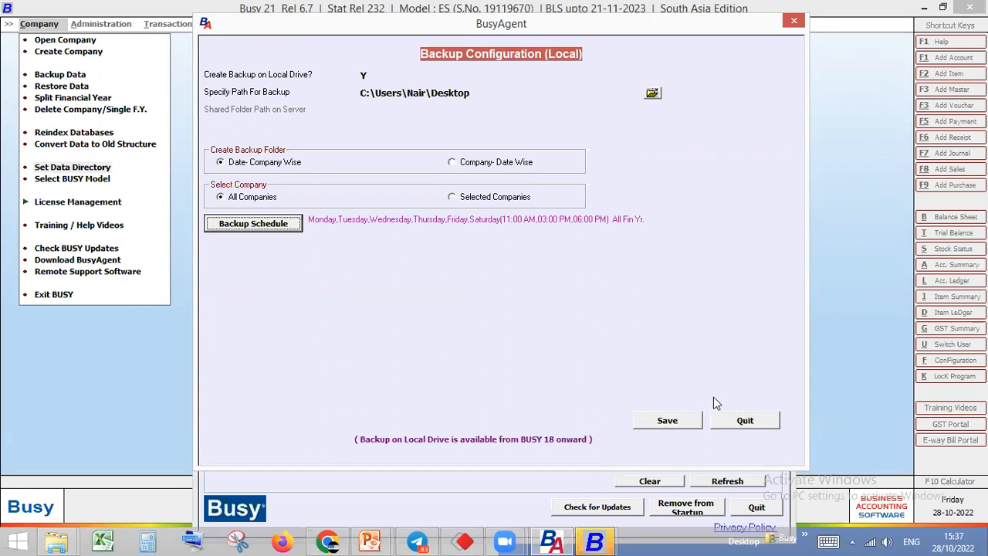
left_click(669, 420)
left_click(541, 317)
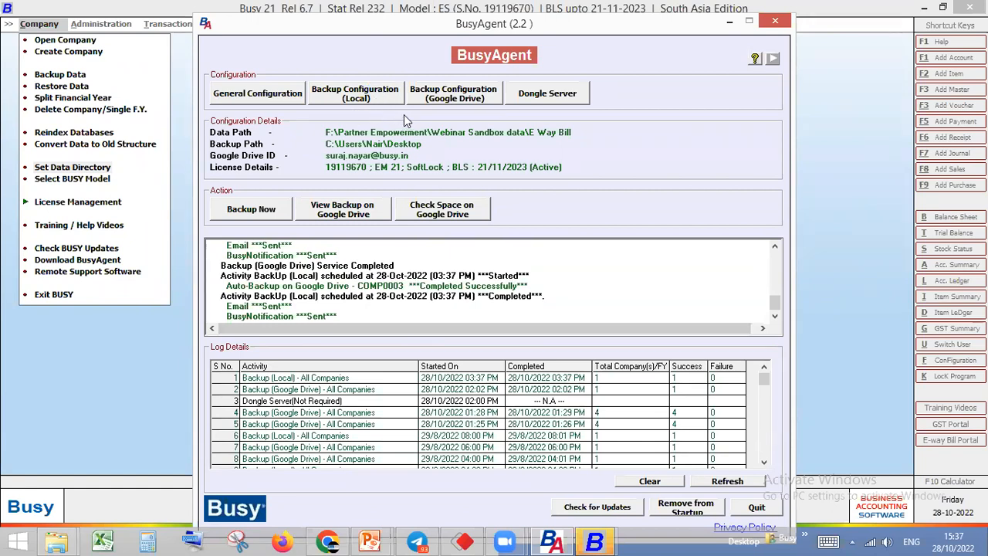
Open the Google Drive Backup Configuration, try N for creating backups on Google Drive, then set it back to Y
left_click(467, 105)
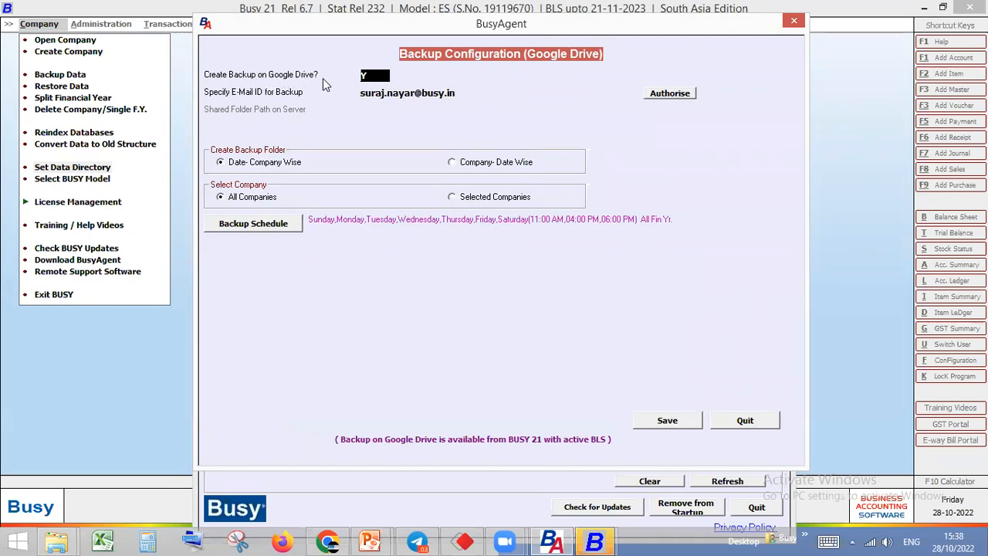
type("N")
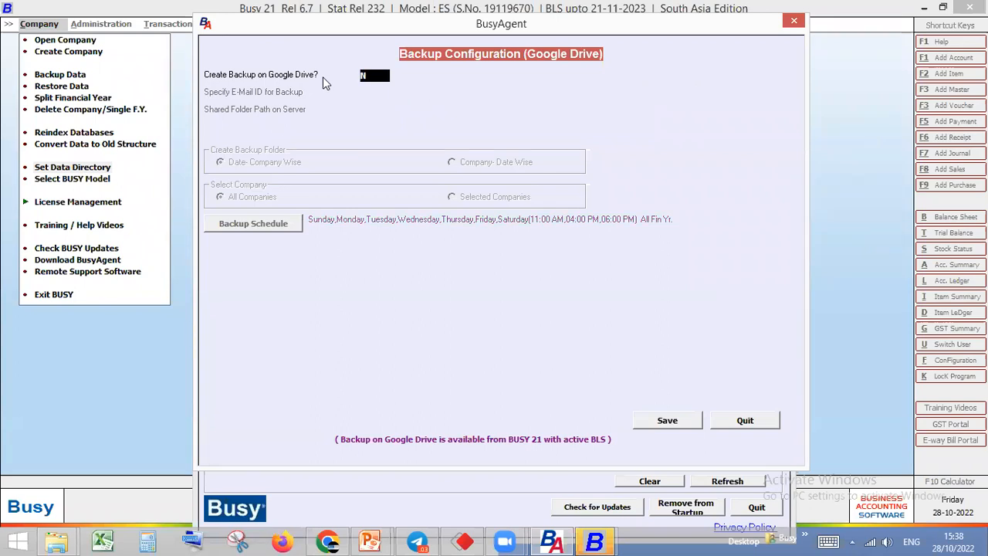
type("Y")
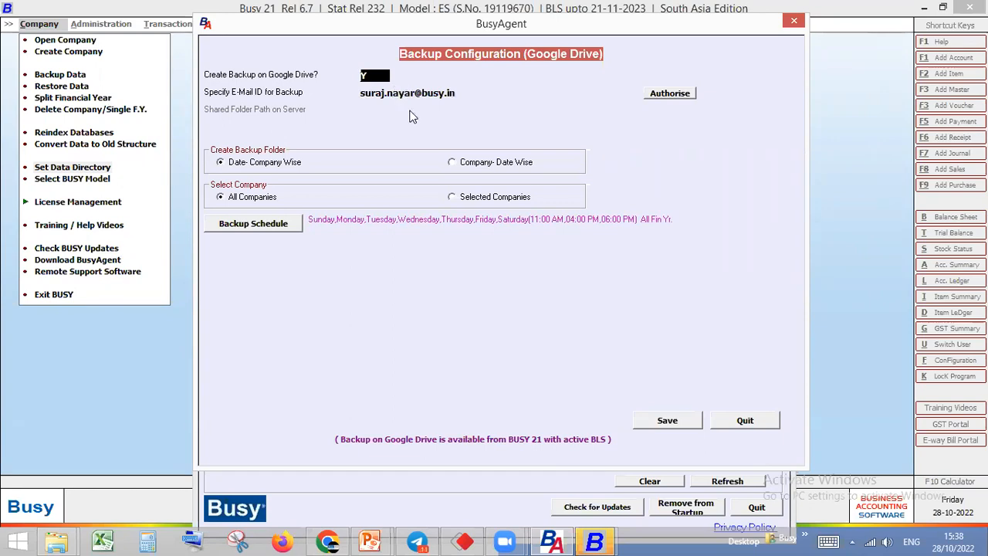
key("Return")
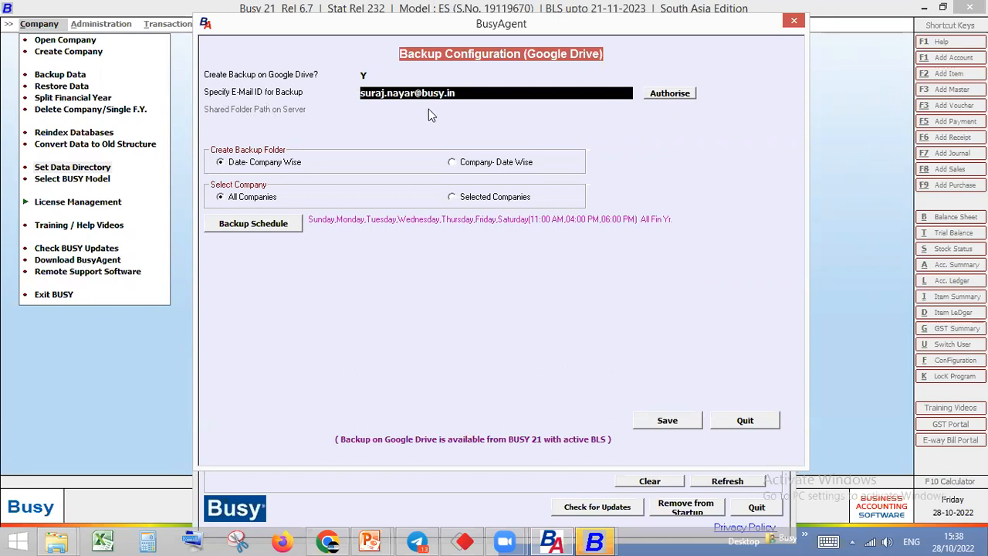
Highlight the e-mail ID specified for the Google Drive backup to review it
left_click_drag(458, 93, 362, 89)
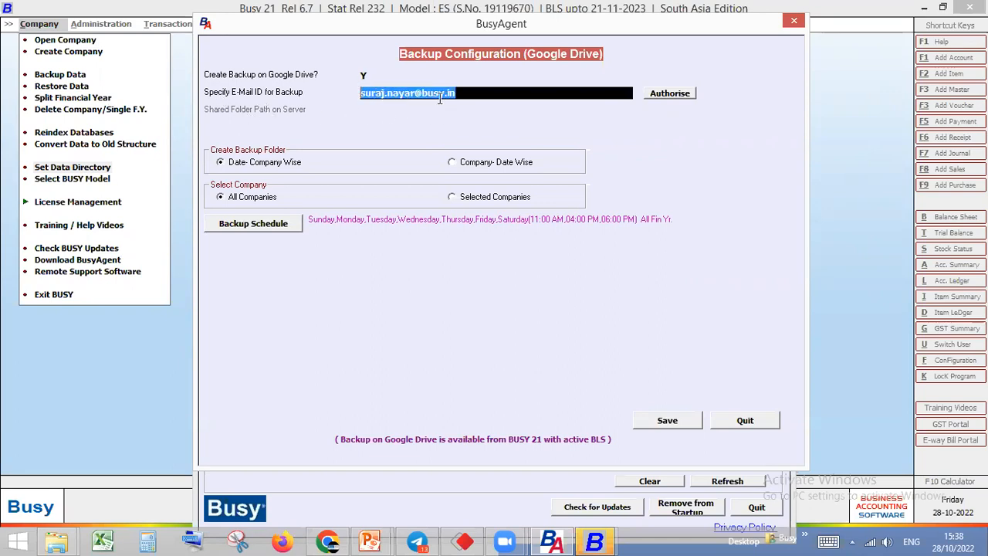
left_click(468, 95)
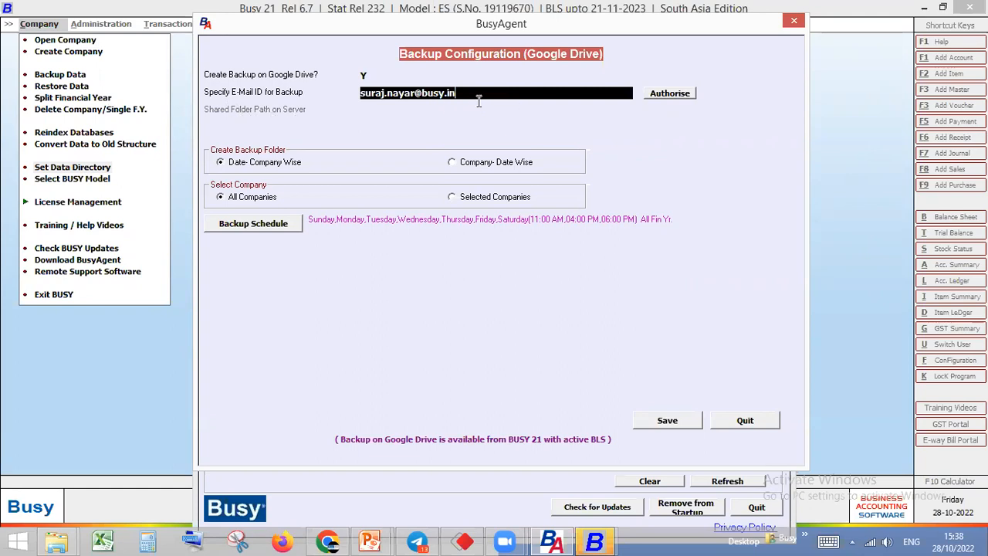
left_click_drag(469, 95, 336, 93)
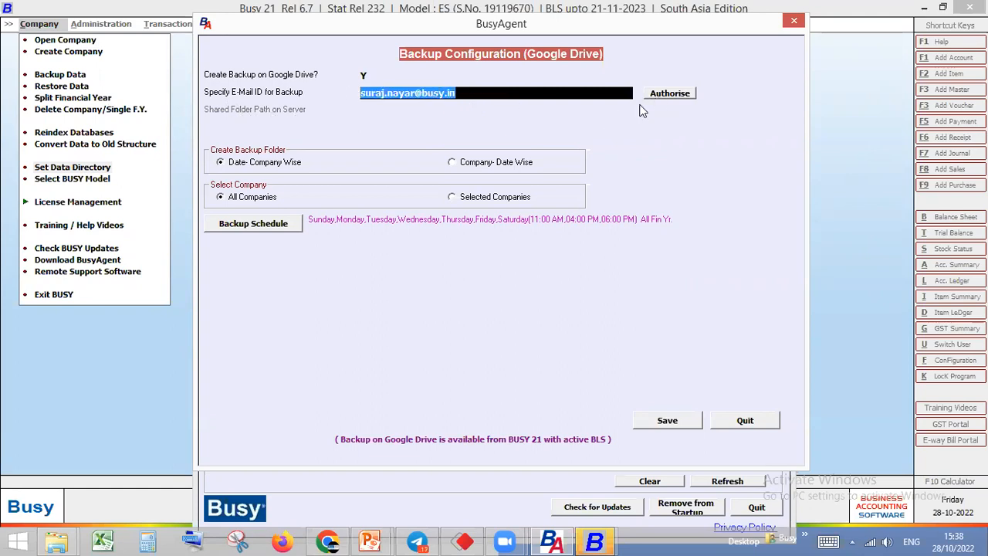
left_click_drag(461, 94, 360, 93)
left_click(469, 93)
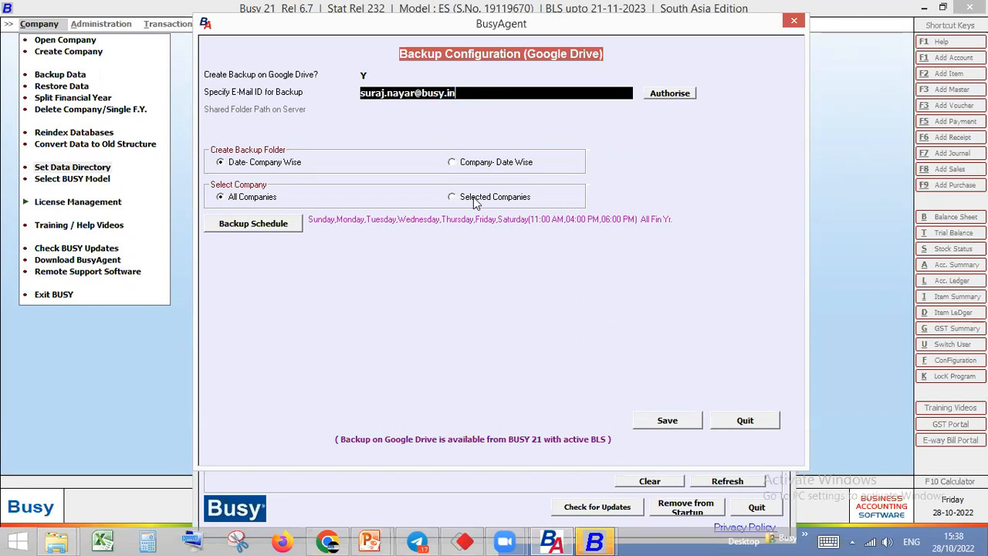
View the Gmail inbox in Chrome, then return to BusyAgent and authorise the specified e-mail ID for Google Drive backups
left_click(327, 542)
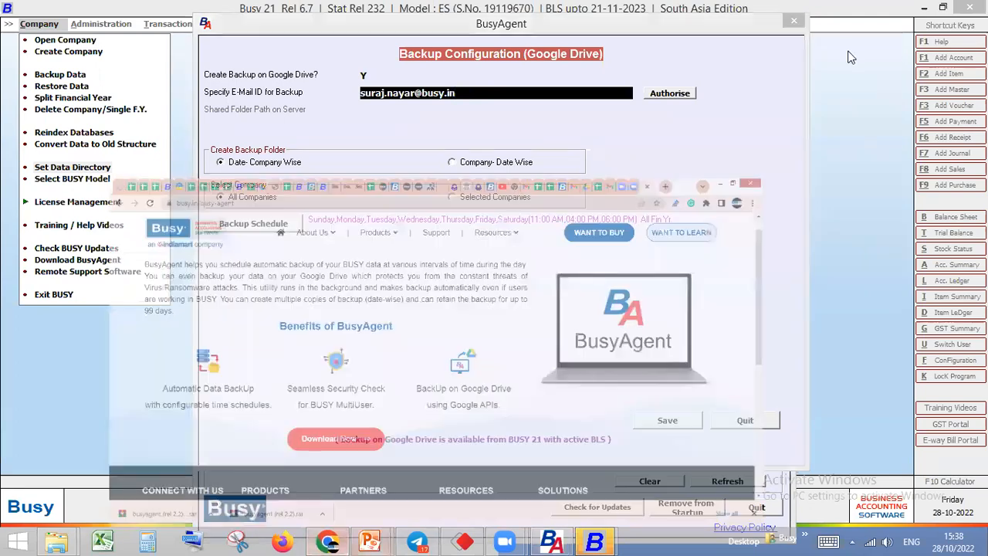
left_click(748, 19)
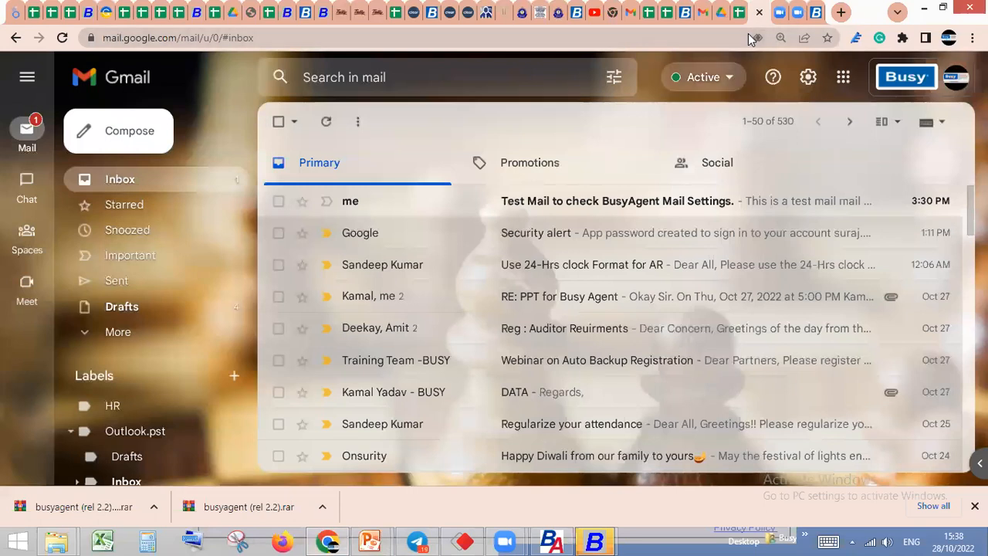
left_click(925, 9)
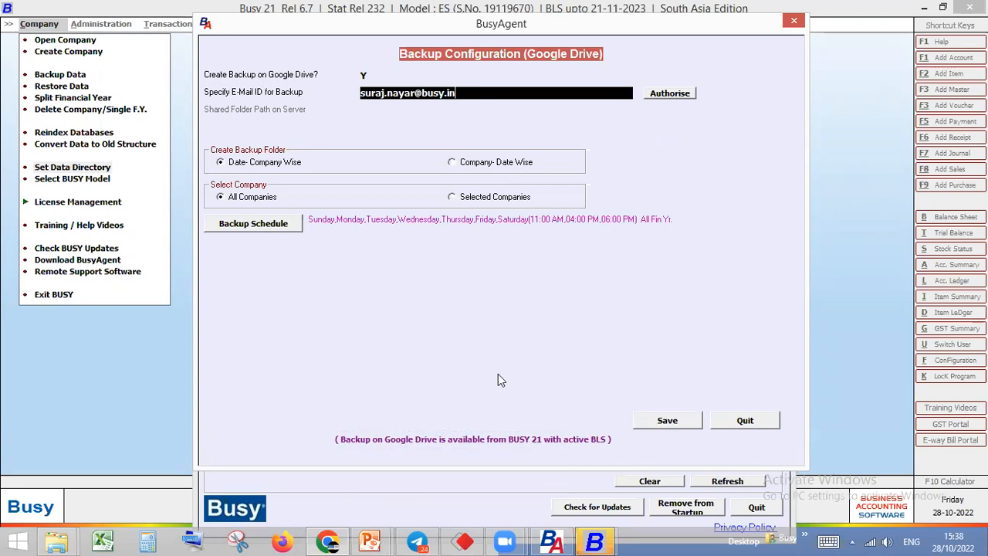
left_click(667, 93)
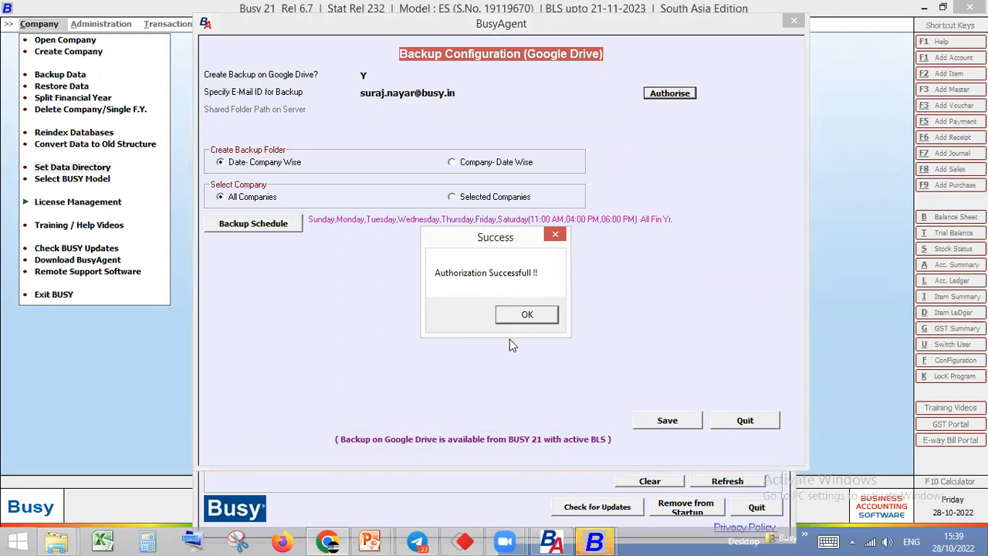
left_click(528, 316)
Check the Gmail inbox for new mail, then return to BusyAgent and review the Google Drive backup schedule for all companies
key("alt+Tab")
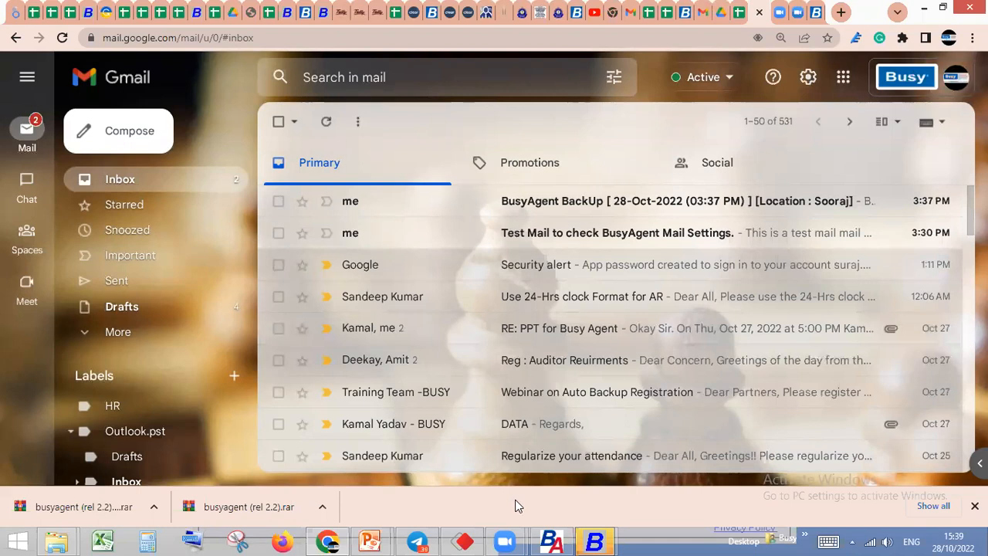
left_click(551, 541)
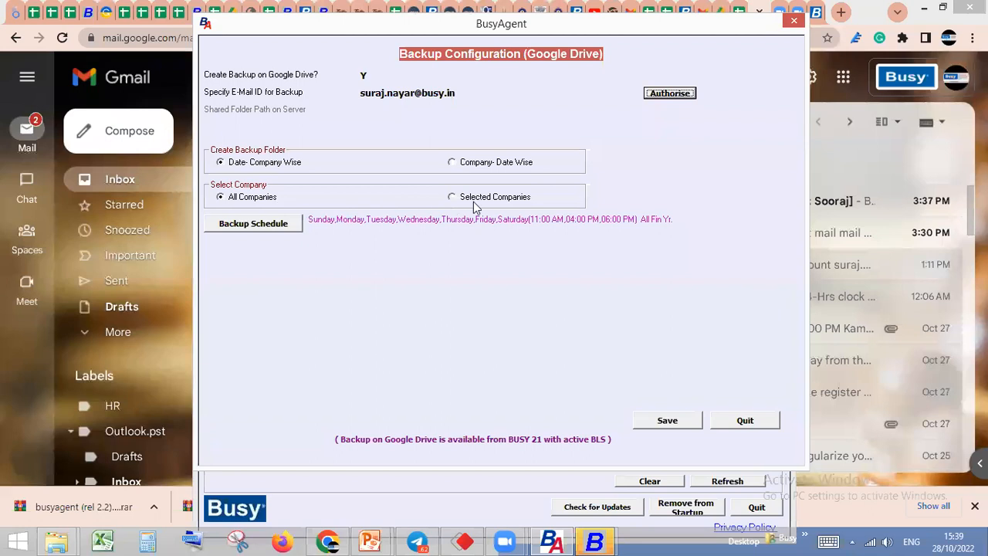
left_click(251, 225)
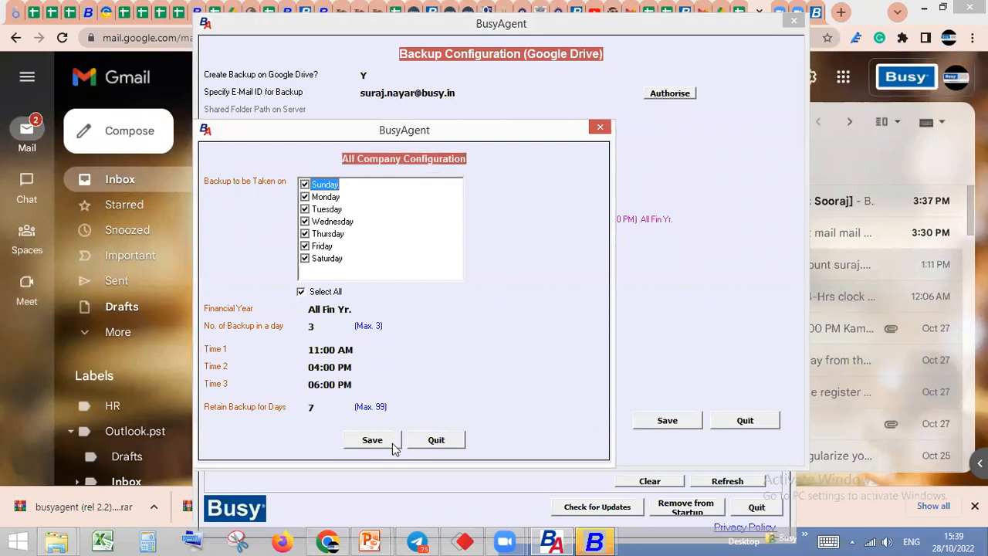
left_click(434, 440)
Highlight the e-mail ID specified for backup and save the Google Drive Backup Configuration
left_click(462, 92)
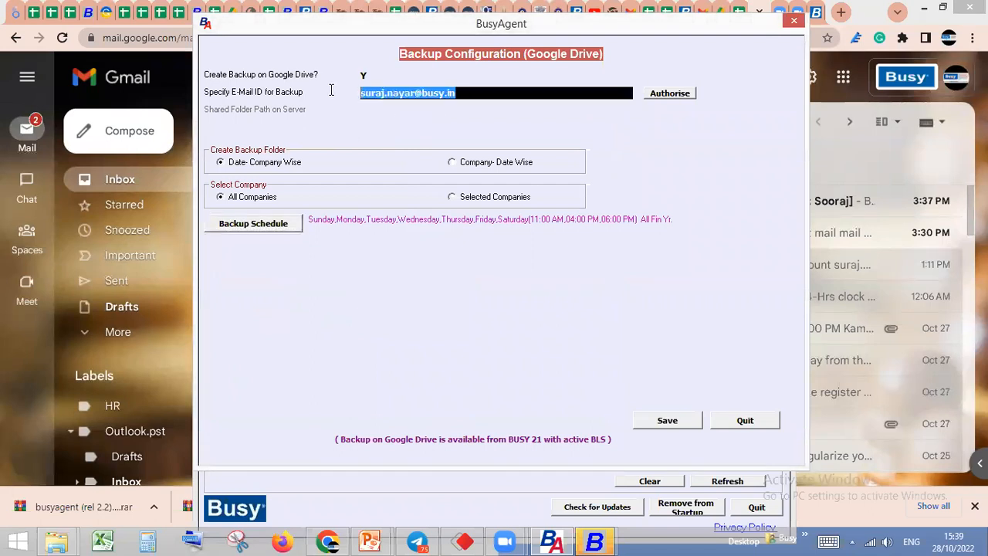
left_click_drag(467, 92, 361, 94)
left_click(460, 93)
left_click_drag(467, 93, 350, 92)
left_click(469, 93)
left_click_drag(467, 93, 360, 92)
left_click(673, 425)
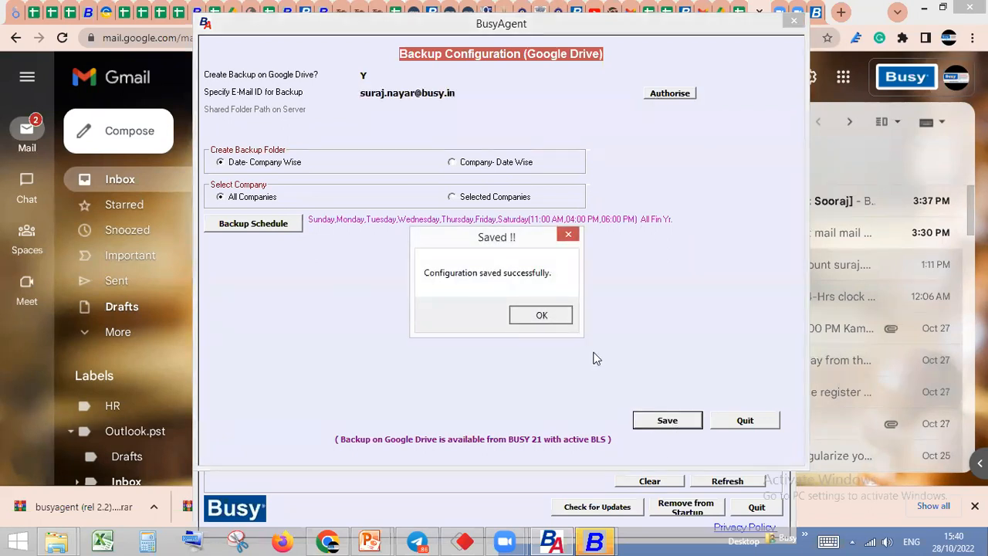
key("Return")
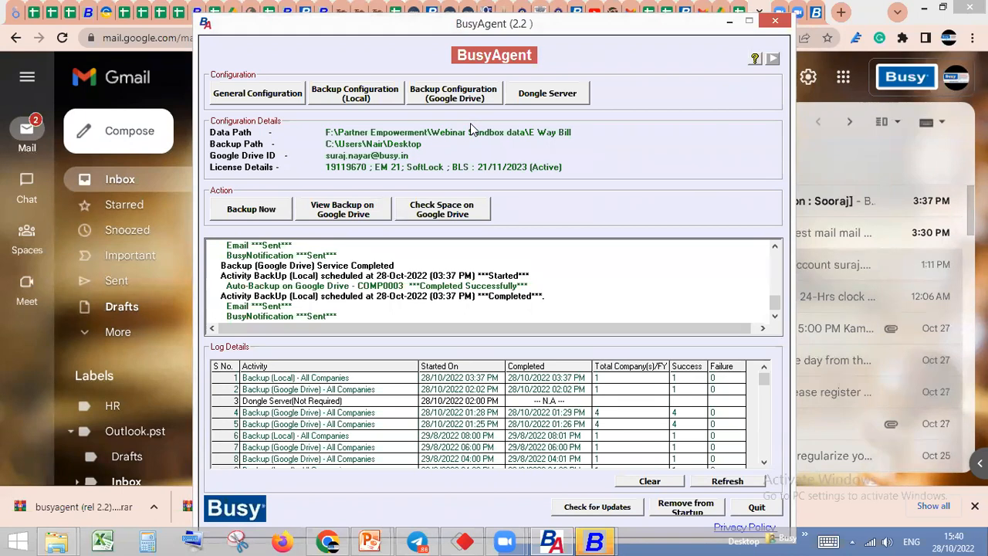
Open the Dongle Server configuration, set Dongle Server Required to Y, and run the security check
left_click(529, 98)
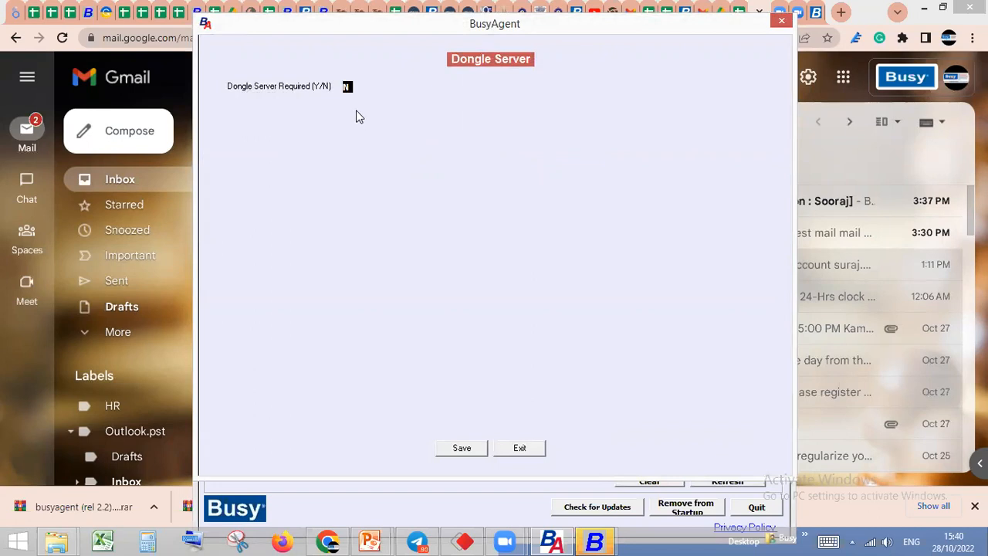
type("Y")
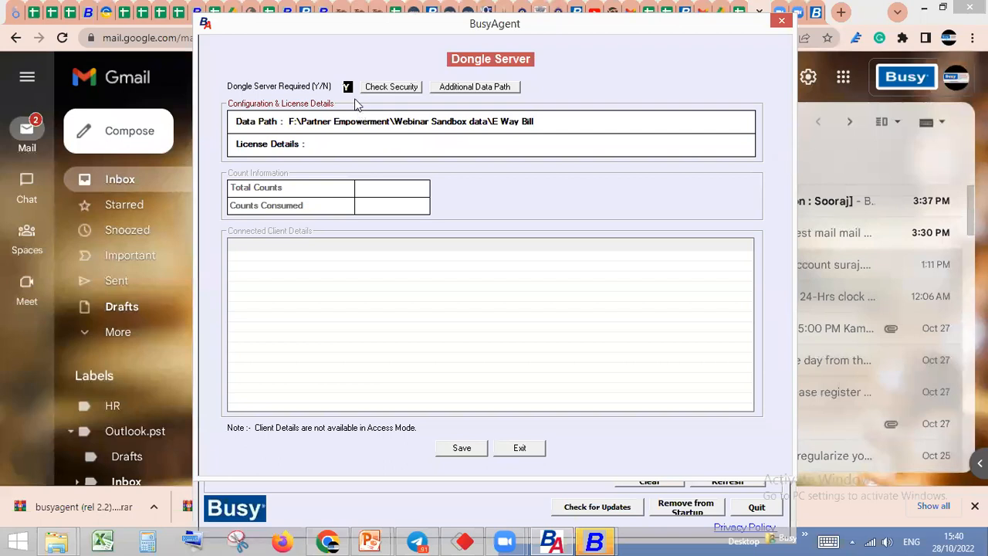
left_click(388, 90)
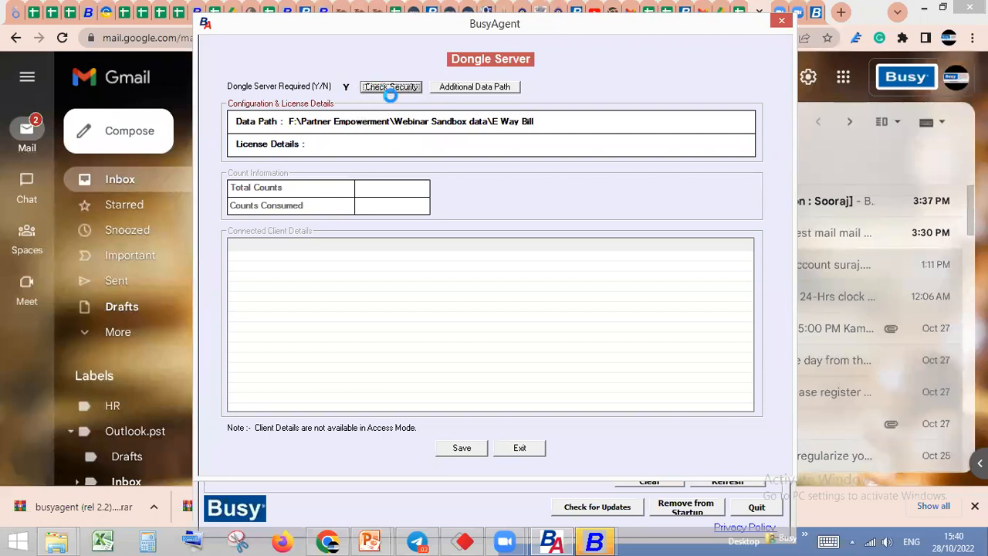
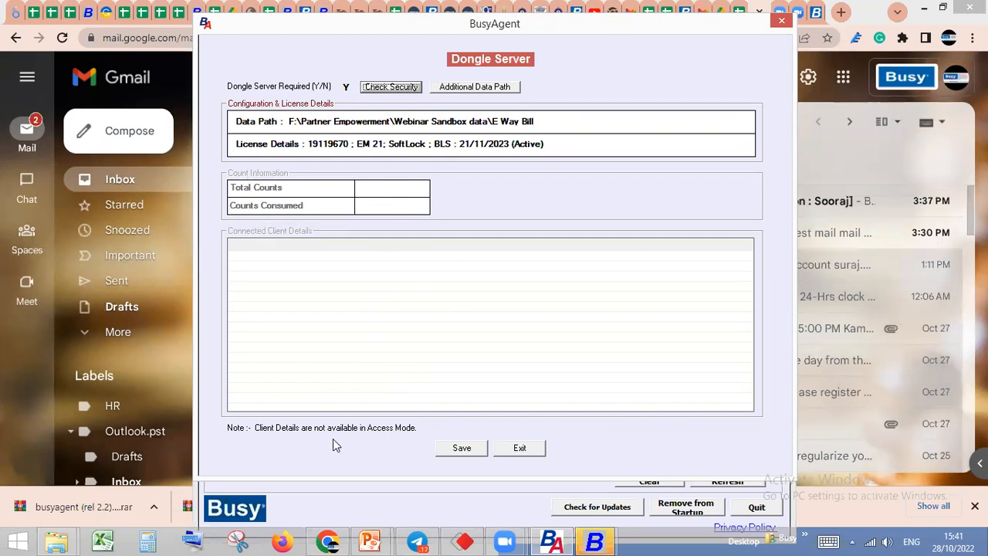
Decline saving the Dongle Server configuration, set Dongle Server Required to N, and save it, agreeing to stop the Dongle Server
left_click(470, 449)
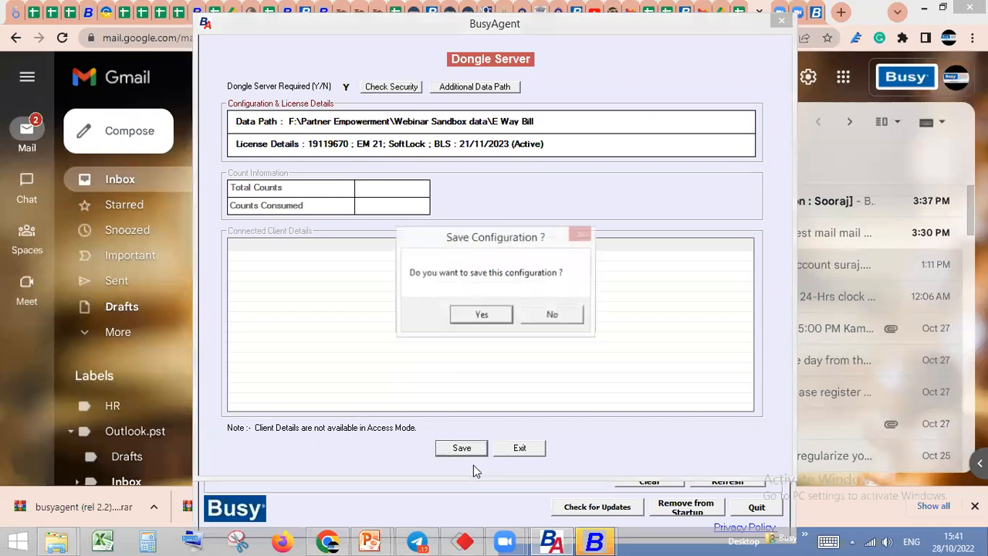
left_click(554, 316)
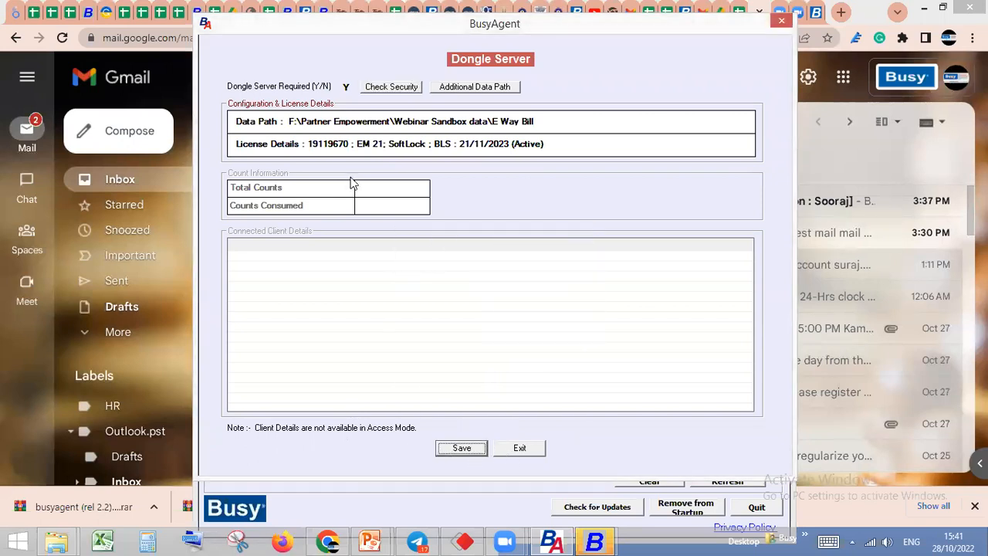
left_click(347, 87)
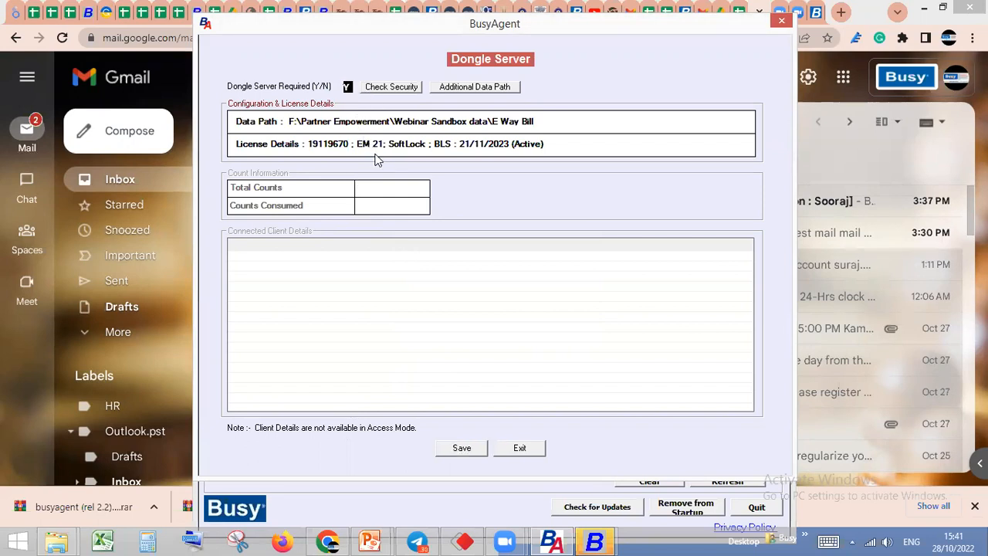
type("N")
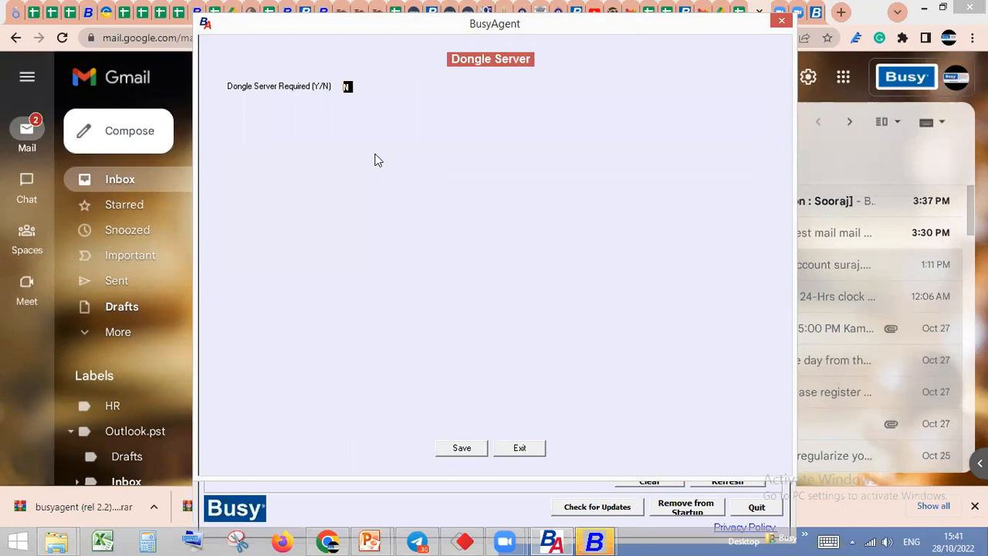
left_click(467, 455)
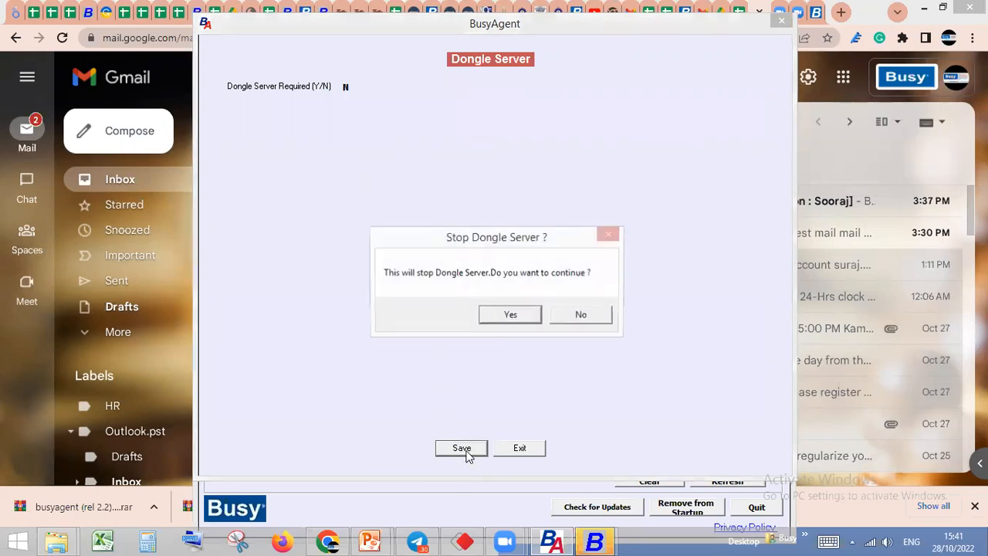
left_click(508, 314)
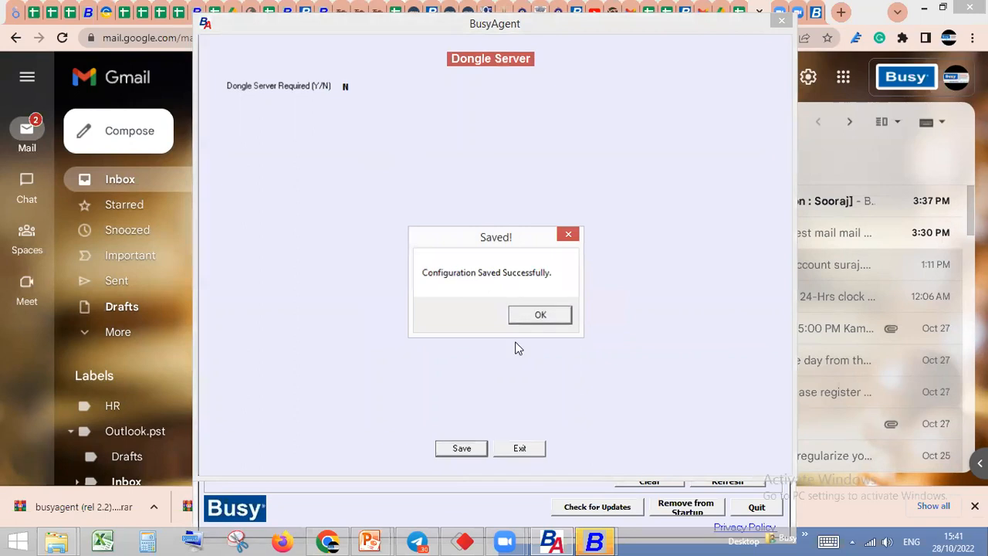
left_click(519, 314)
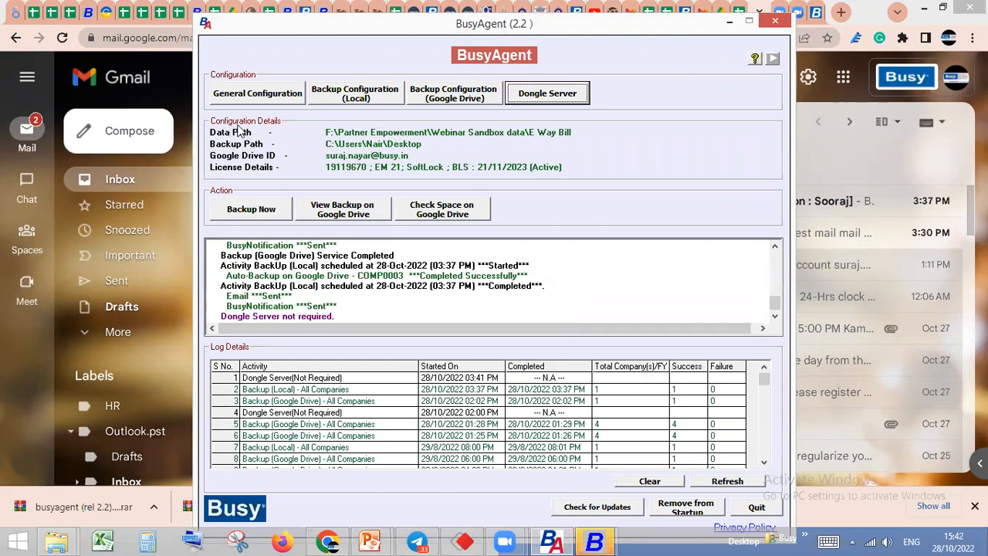
Run an immediate backup to the local drive
left_click(258, 217)
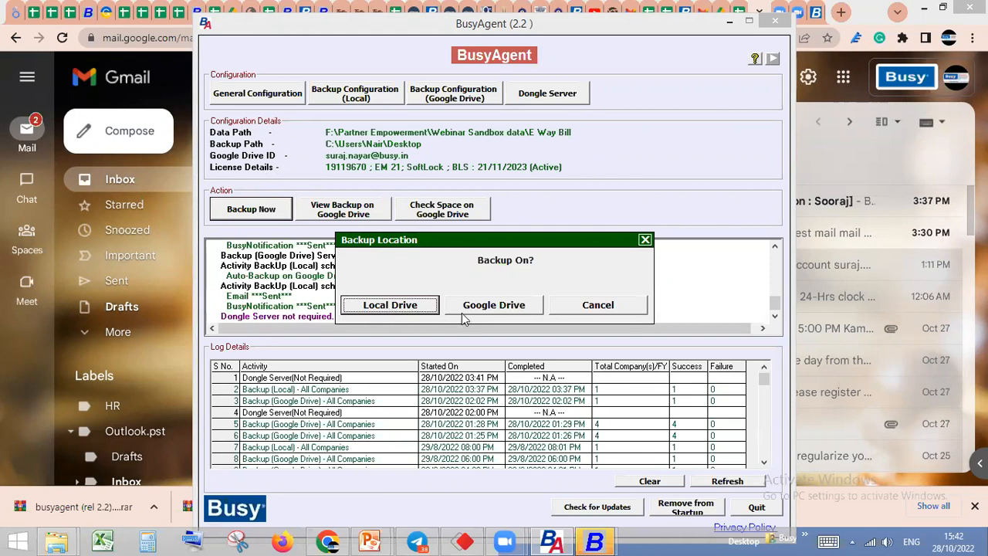
left_click(407, 306)
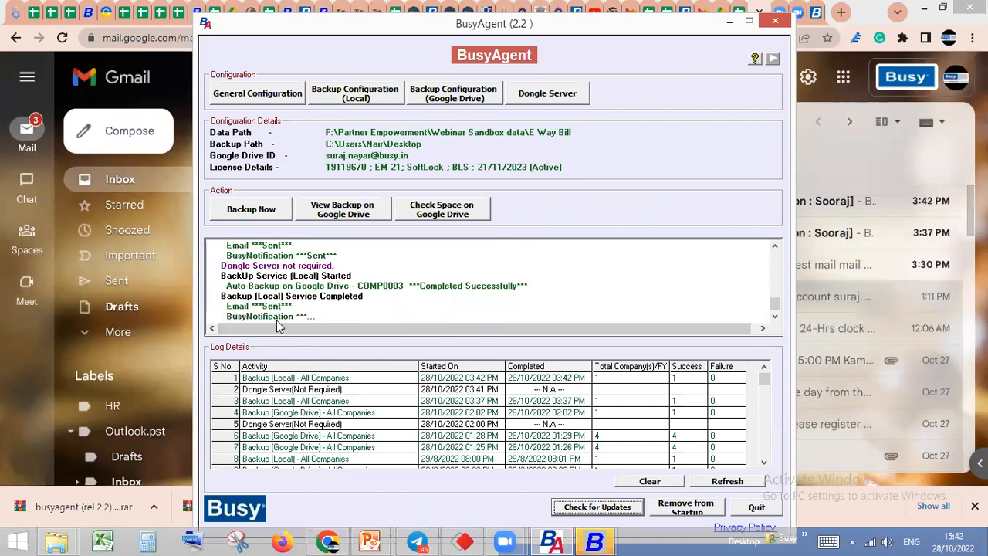
Switch to Gmail in Chrome and read the 03:42 PM BusyAgent backup e-mail, including its summary and successful backup details
left_click(328, 541)
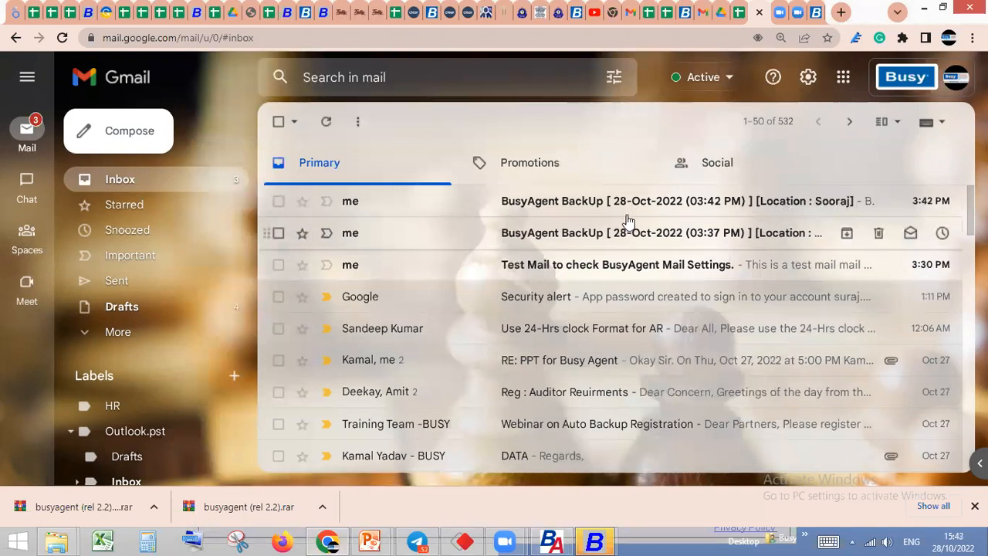
left_click(623, 211)
scroll(591, 251, "down", 3)
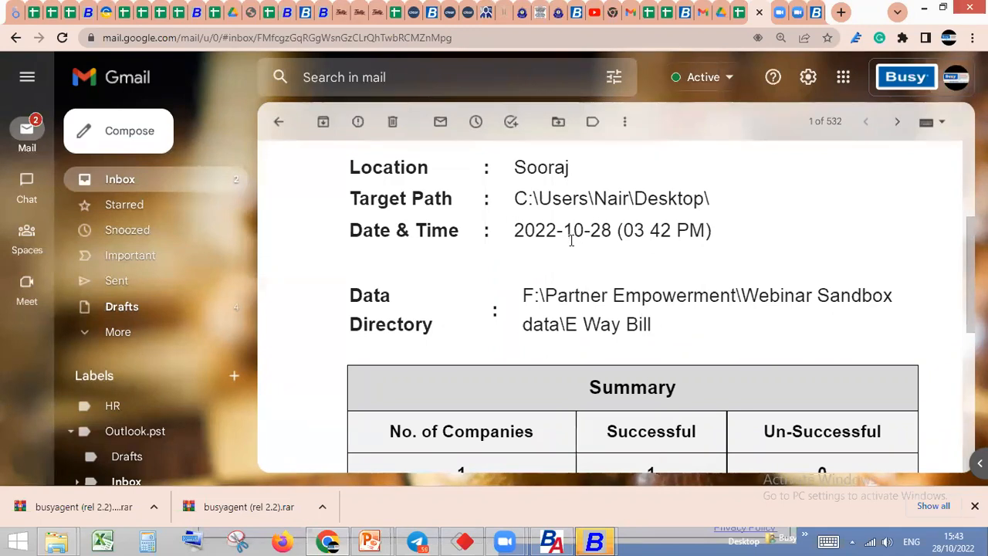
scroll(571, 241, "down", 1)
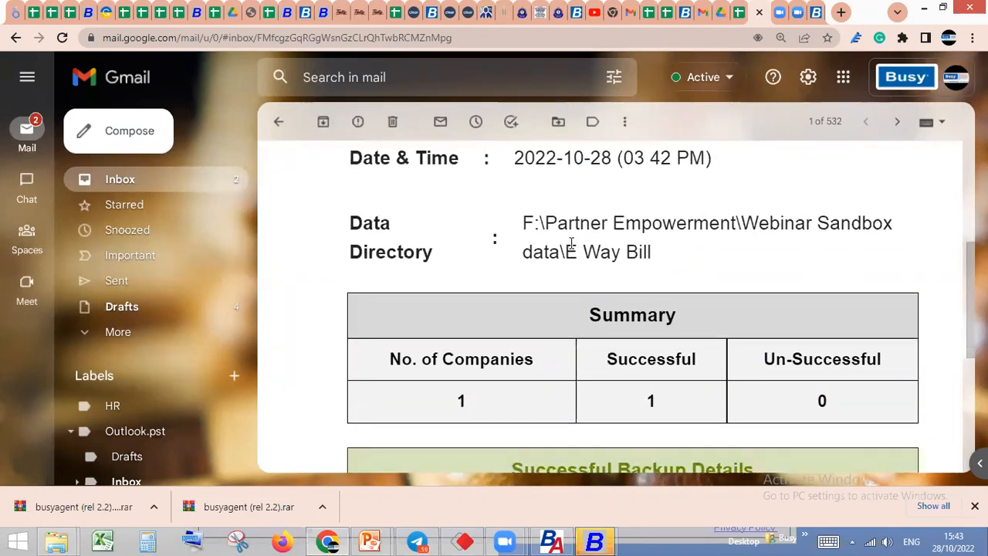
scroll(571, 243, "down", 1)
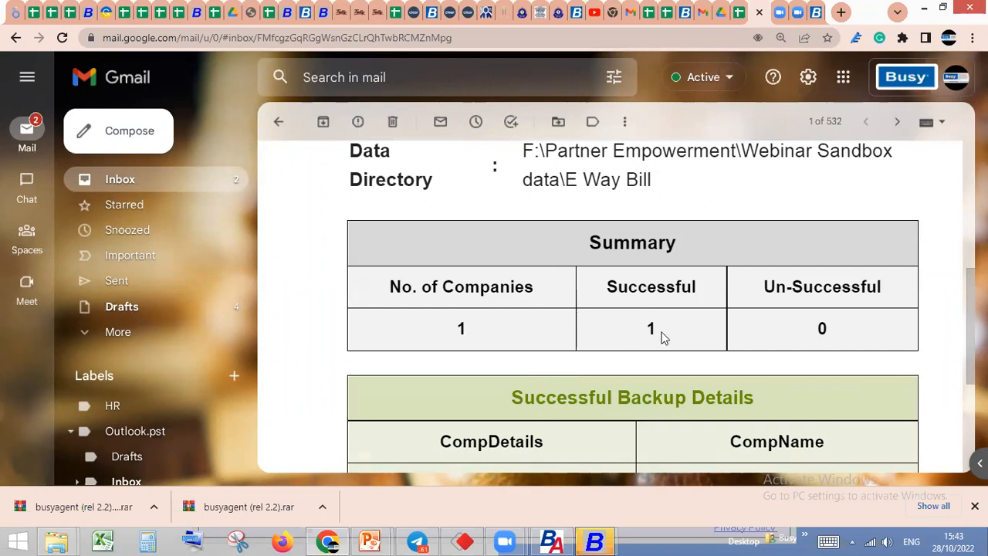
scroll(623, 308, "down", 2)
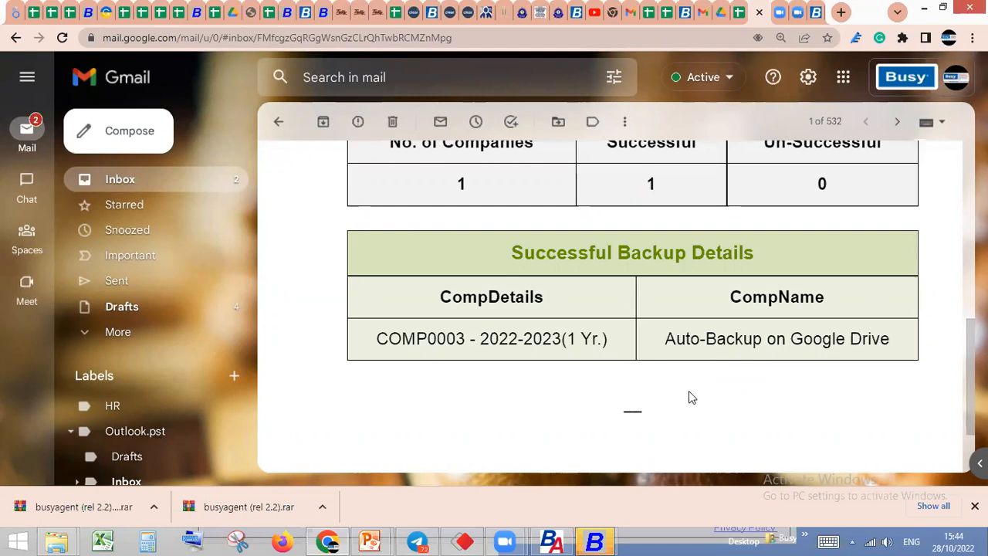
scroll(690, 396, "up", 10)
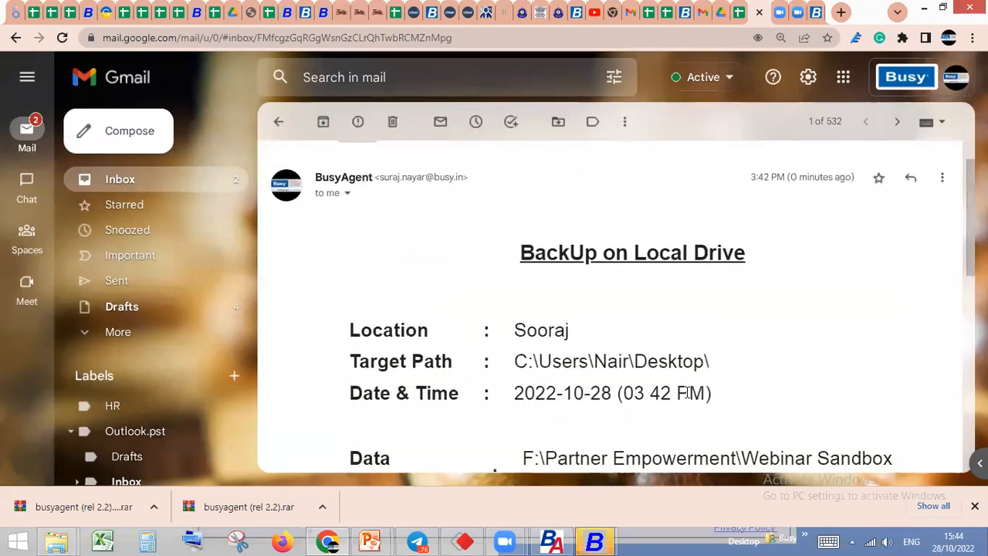
scroll(683, 402, "down", 4)
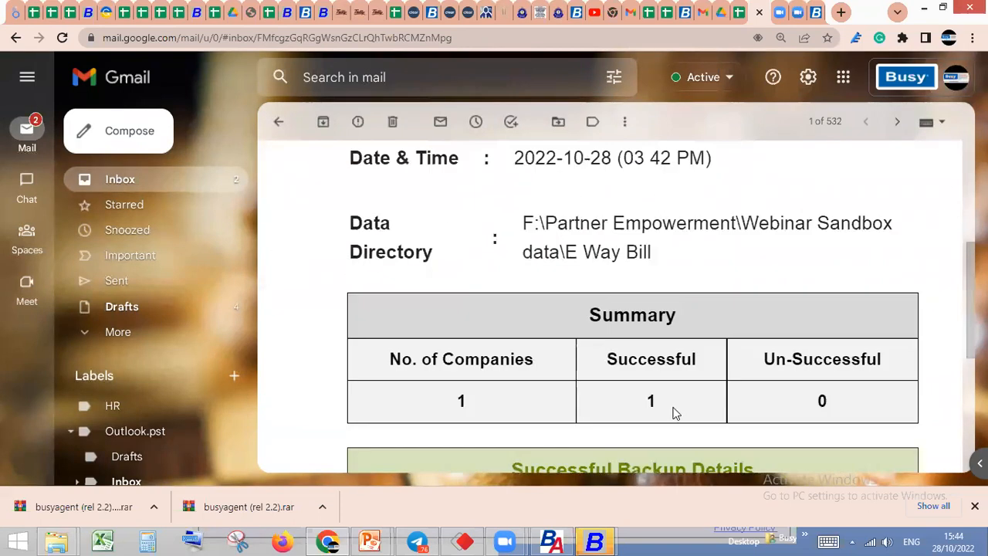
Switch to AnyDesk, try repeatedly to connect to the remote desk using its address, and close AnyDesk
left_click(464, 541)
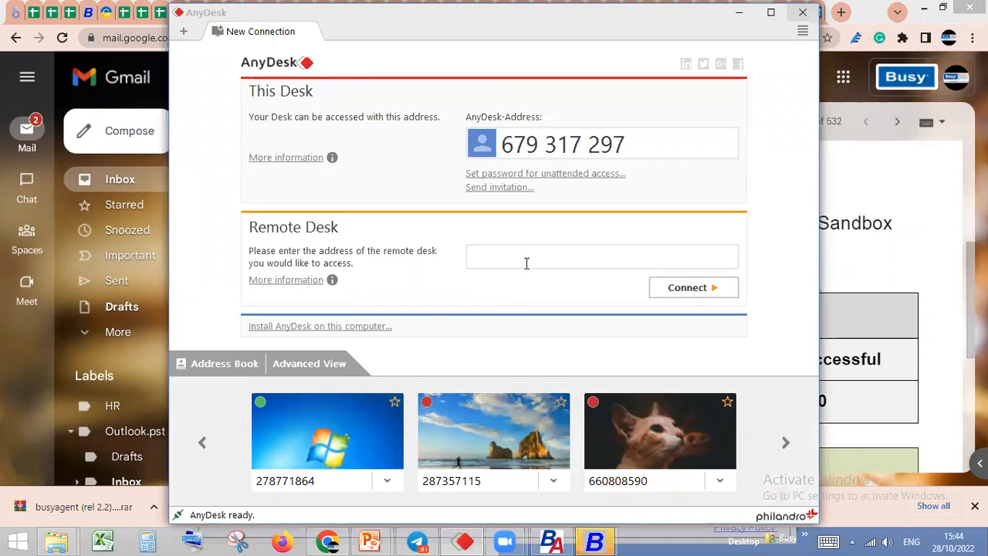
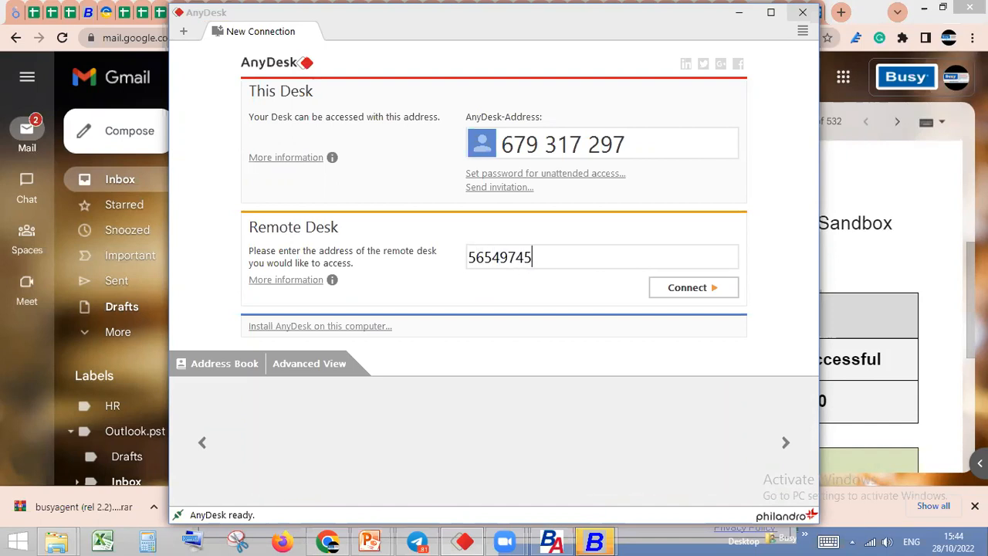
left_click(707, 293)
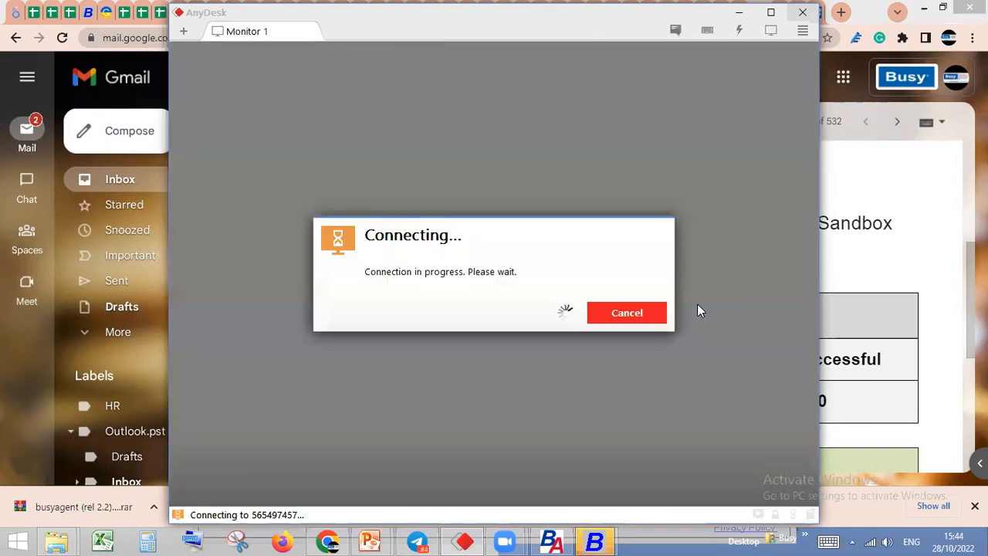
left_click(543, 331)
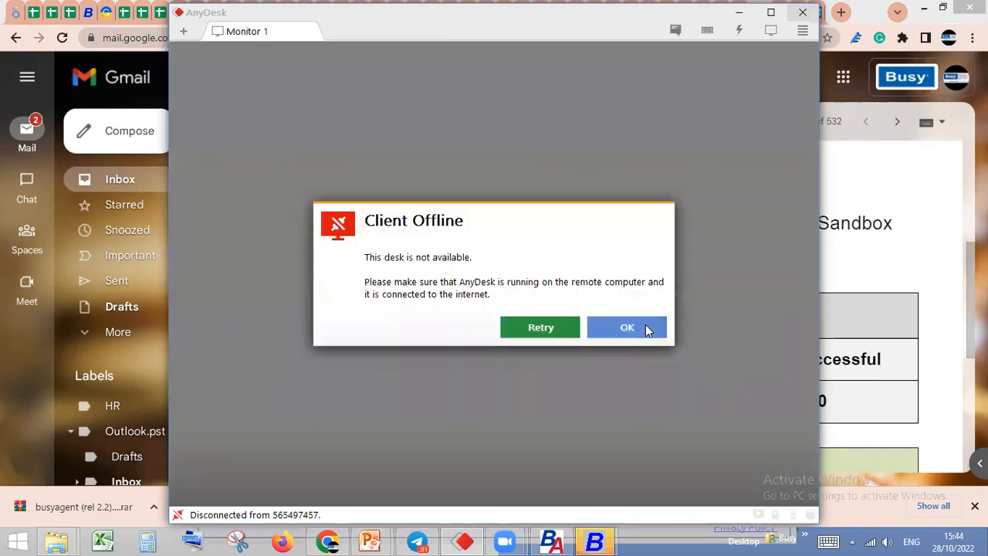
left_click(631, 333)
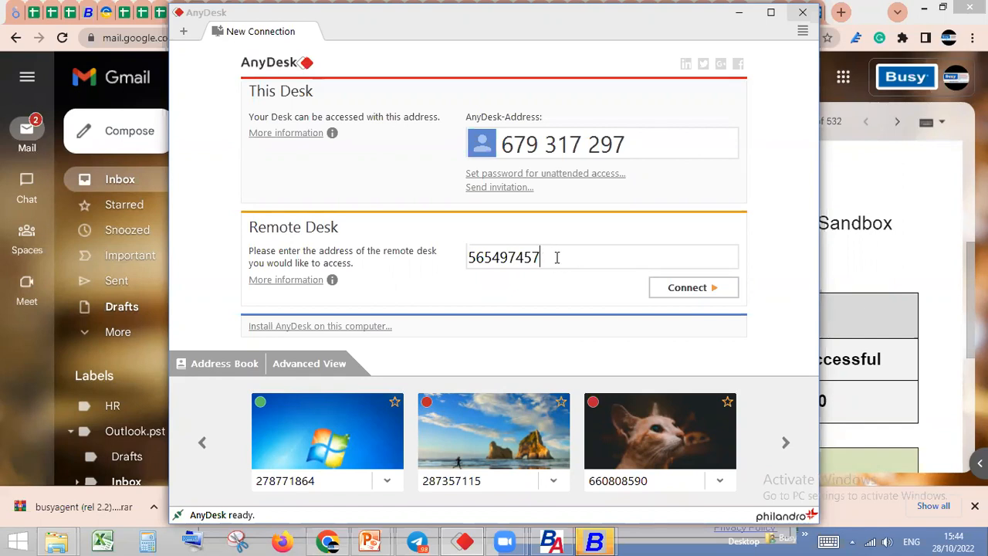
left_click(700, 289)
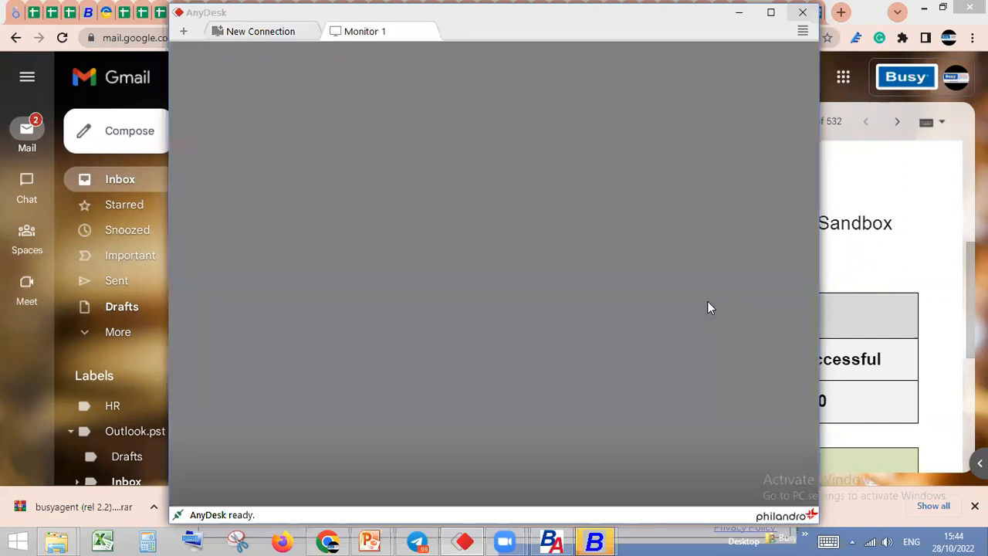
left_click(525, 327)
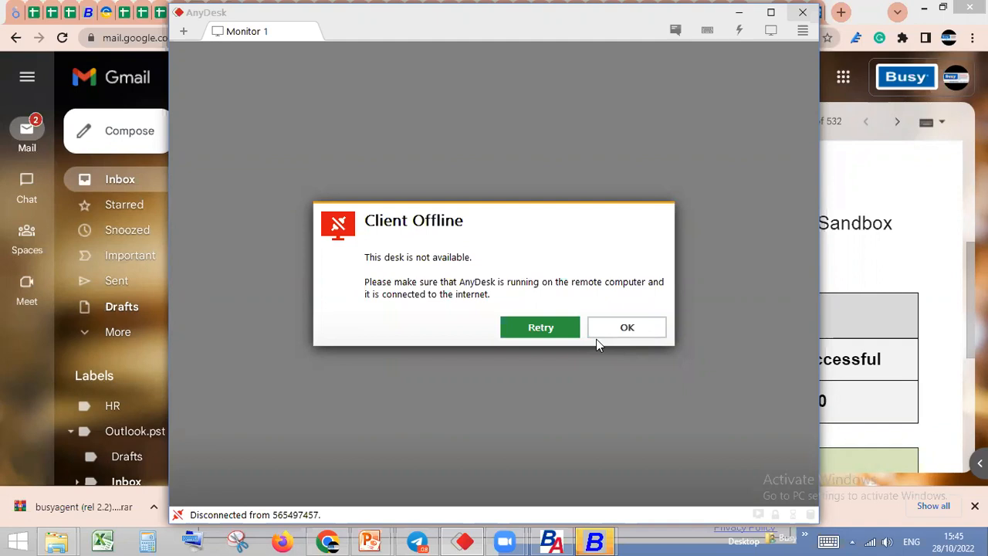
left_click(635, 336)
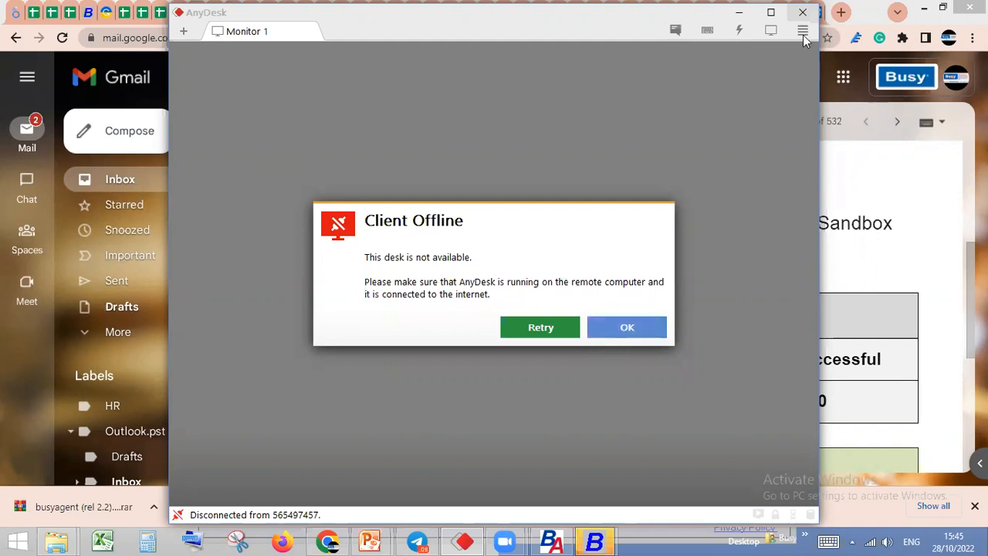
left_click(805, 15)
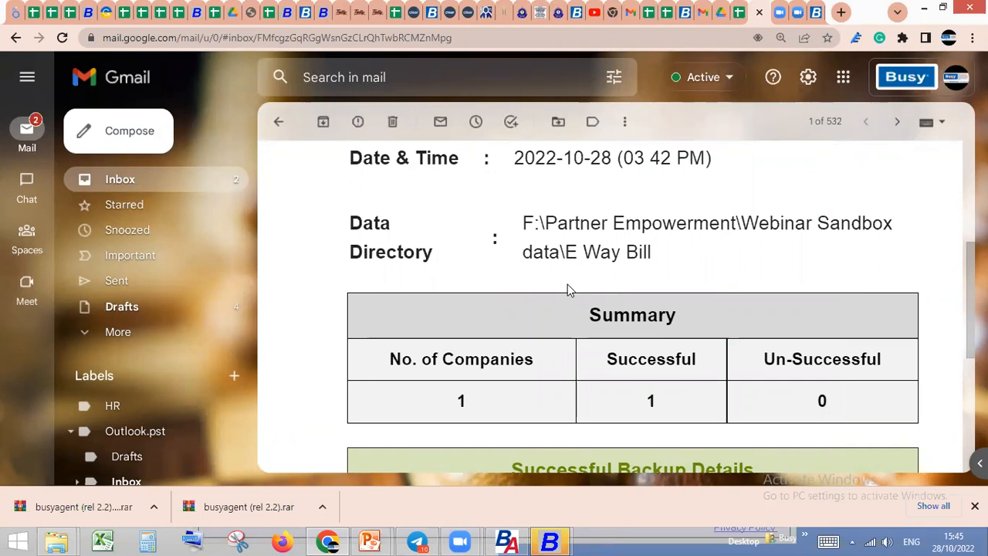
Recheck the location and target path in the backup e-mail, then return to BusyAgent and view the backups on Google Drive
scroll(568, 289, "up", 3)
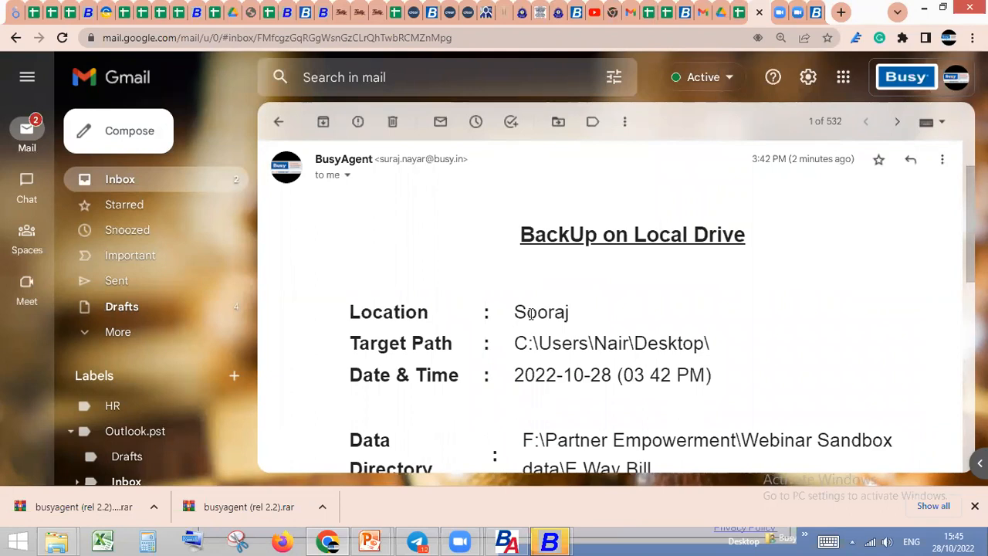
scroll(528, 325, "down", 2)
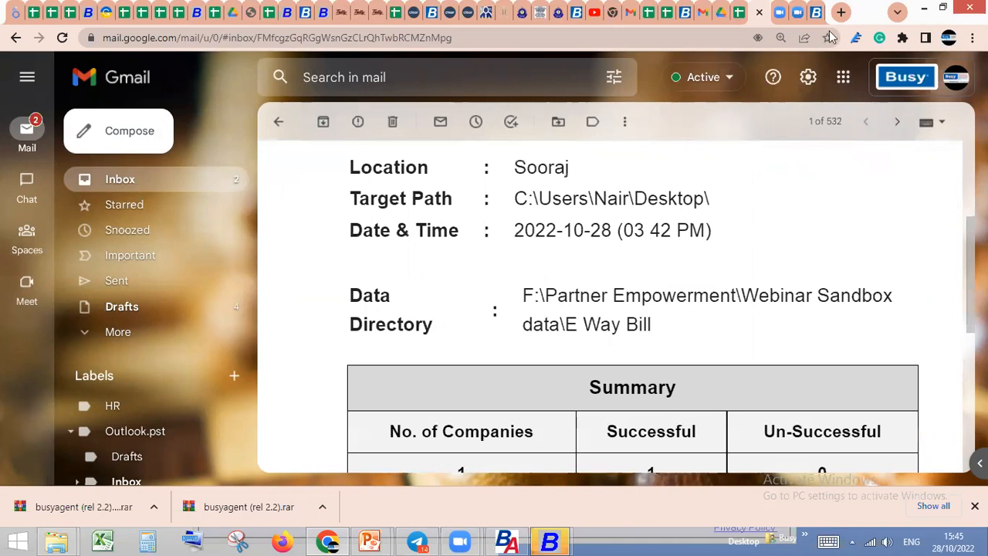
left_click(512, 538)
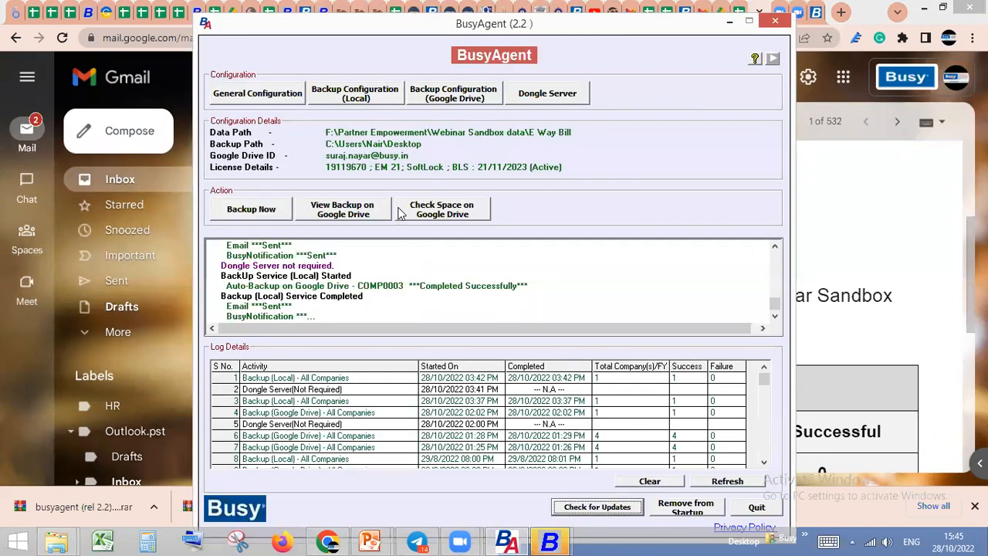
left_click(349, 213)
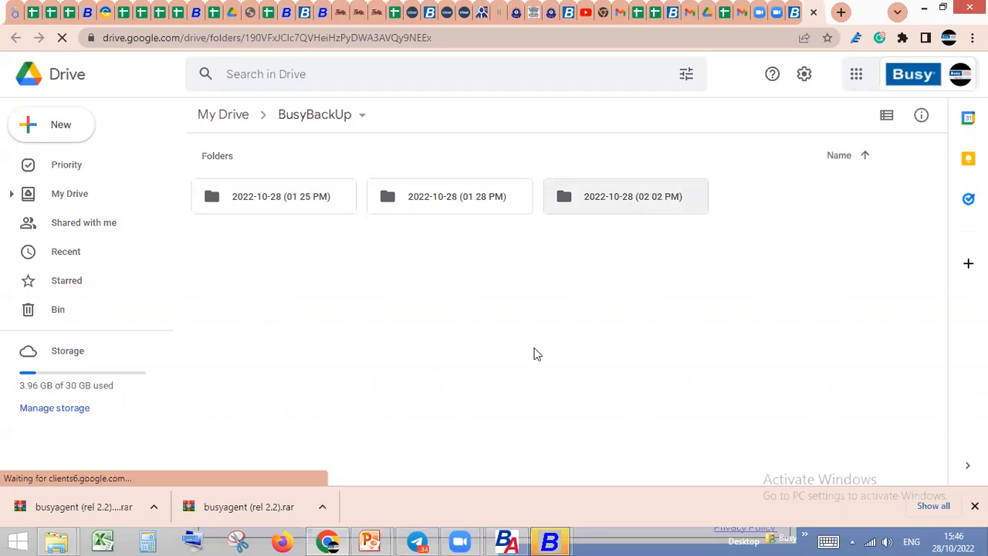
Return to BusyAgent and run an immediate backup to Google Drive
left_click(507, 540)
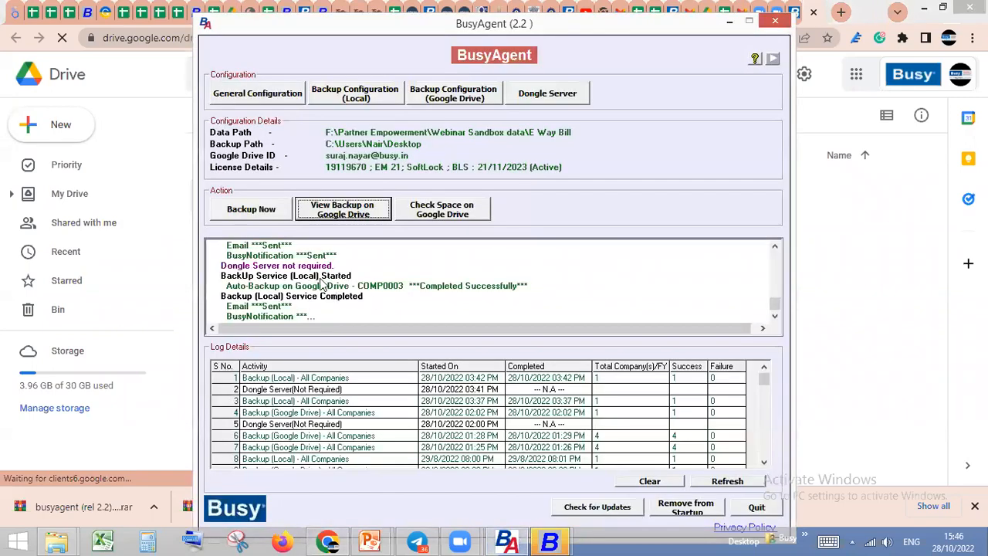
left_click(272, 219)
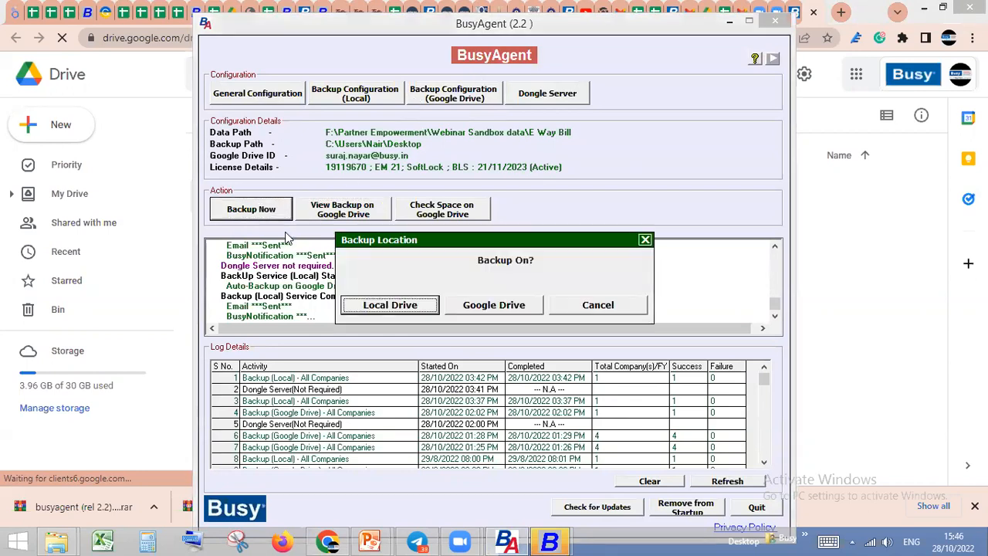
left_click(496, 306)
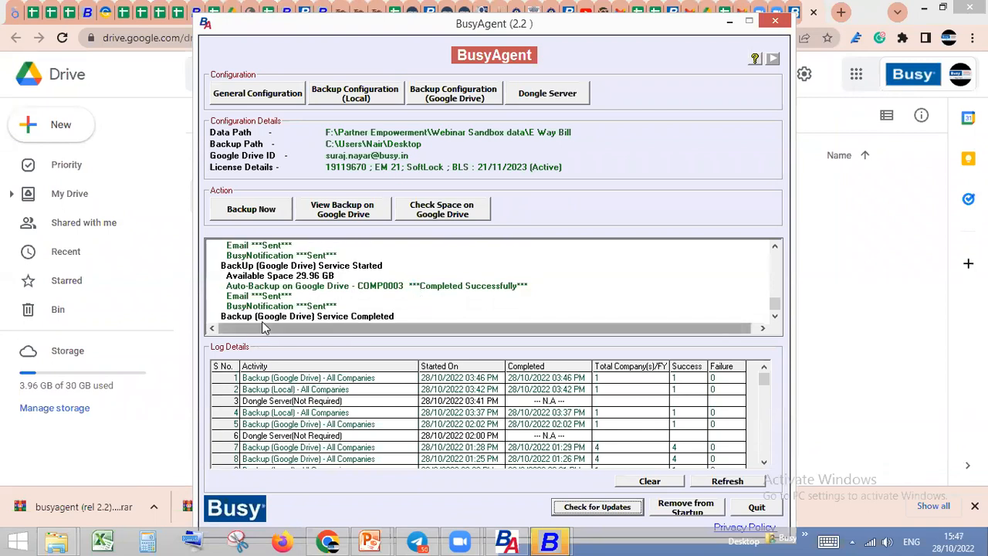
left_click(361, 215)
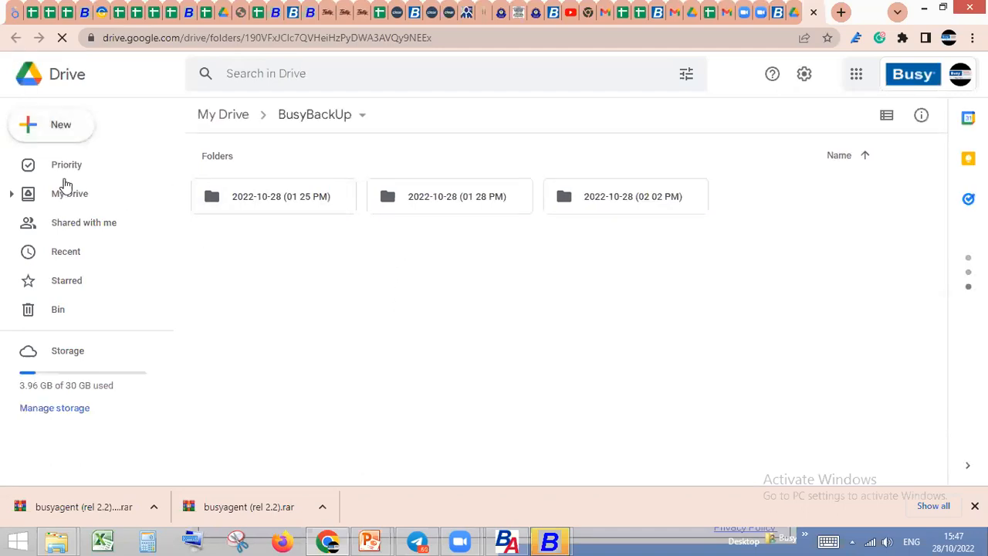
left_click(225, 117)
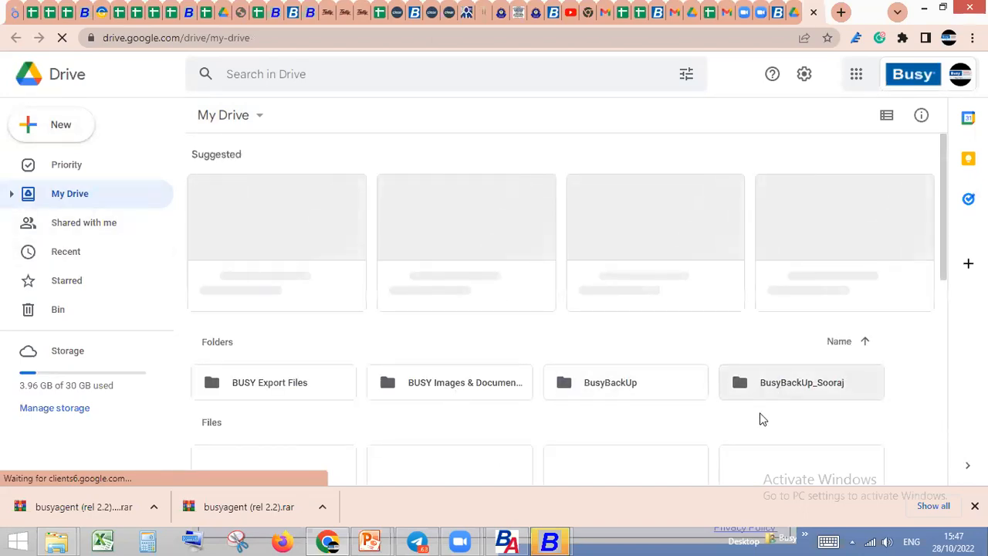
double_click(793, 390)
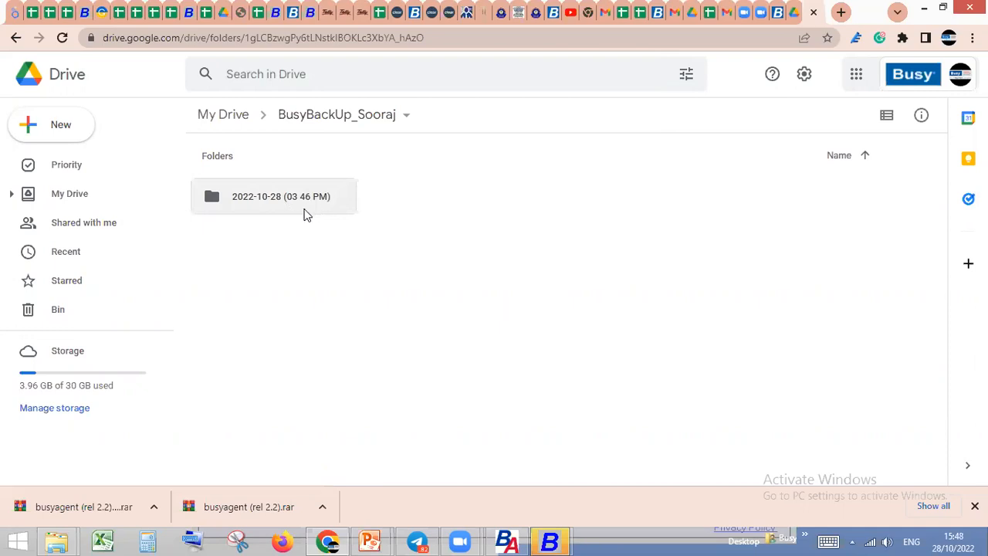
left_click(275, 213)
key("Return")
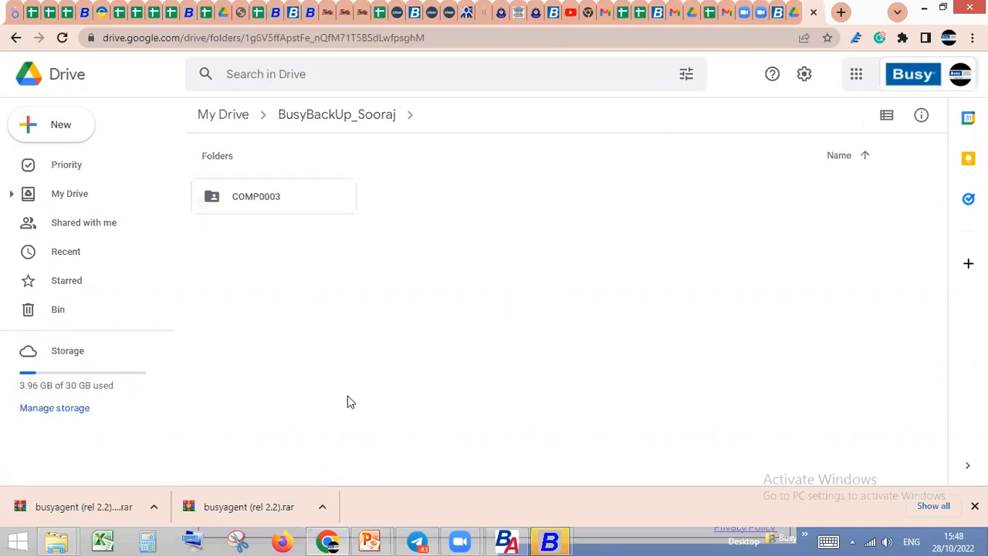
Return to BusyAgent, check the available space on Google Drive, and check for BusyAgent updates
left_click(511, 540)
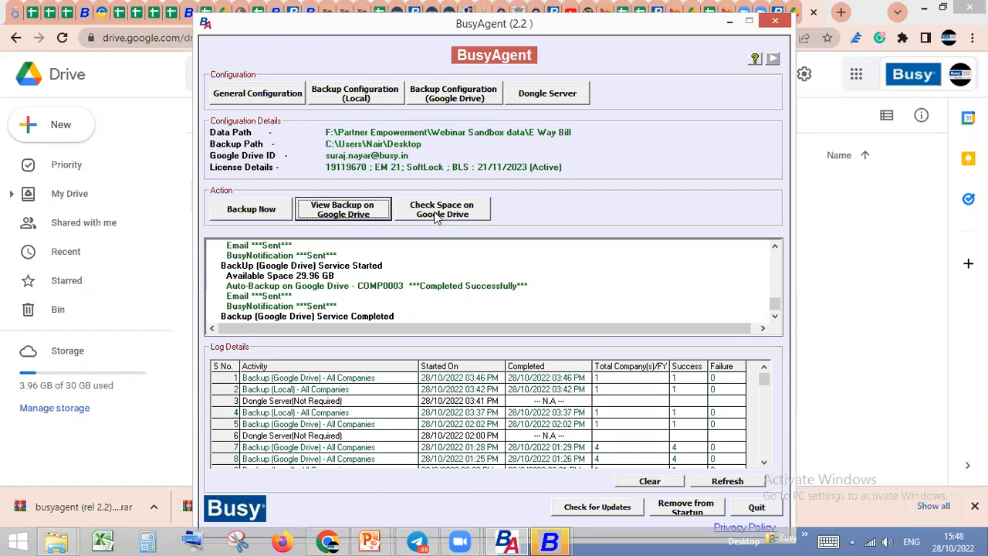
left_click(452, 220)
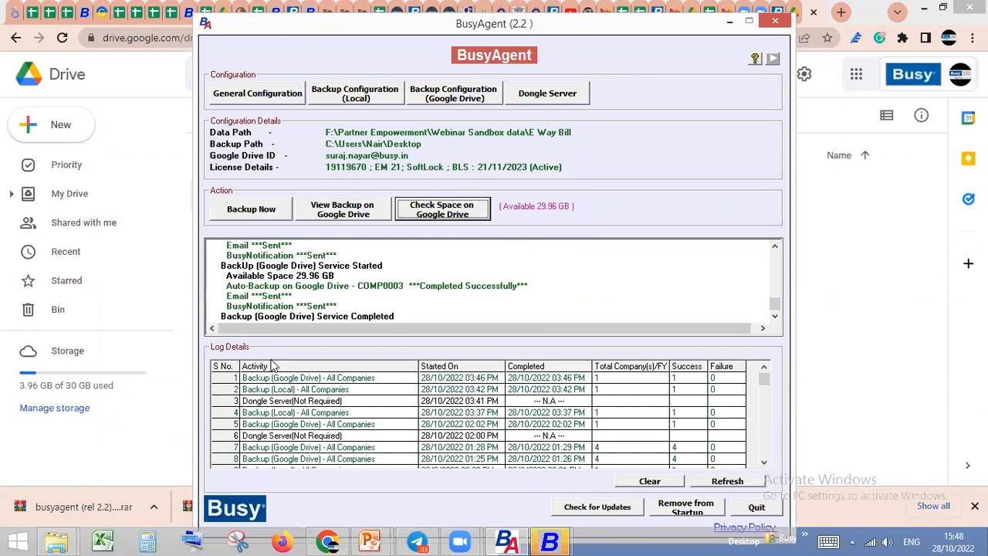
left_click(619, 508)
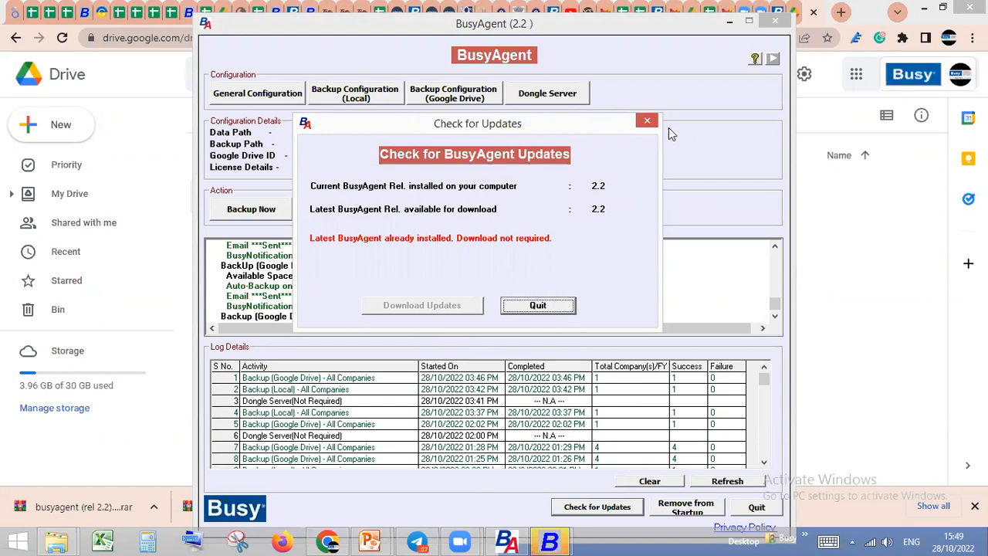
left_click(607, 510)
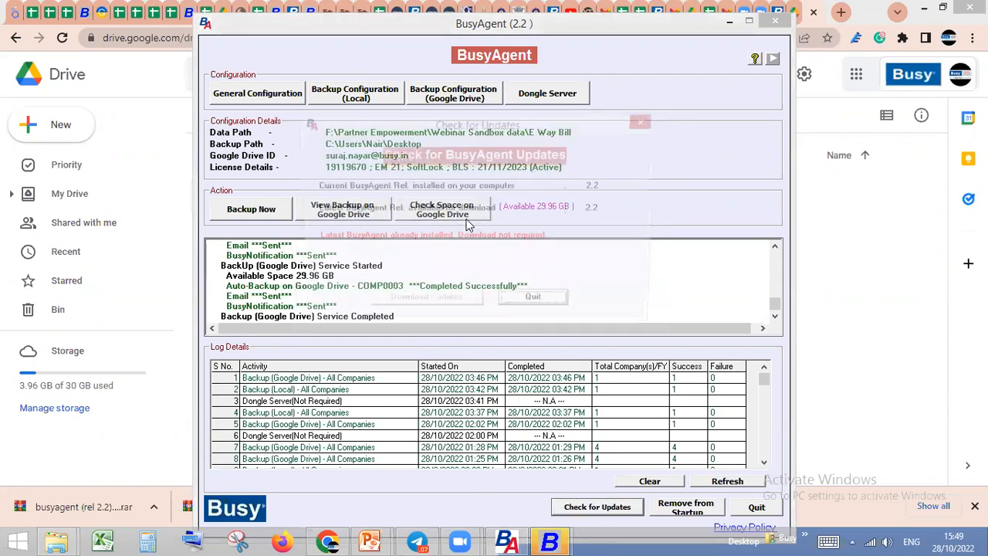
left_click(647, 121)
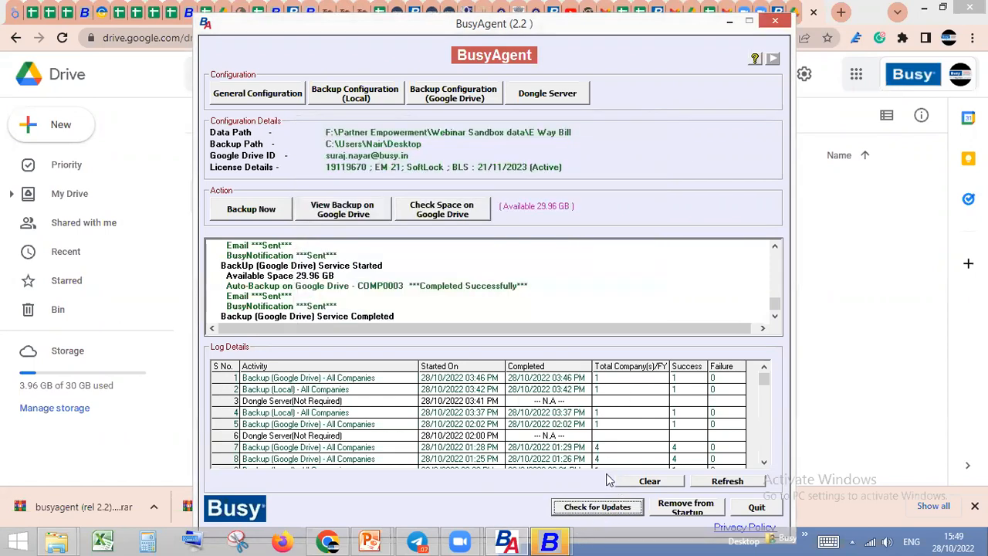
Clear the BusyAgent activity log and refresh the log details
left_click(652, 482)
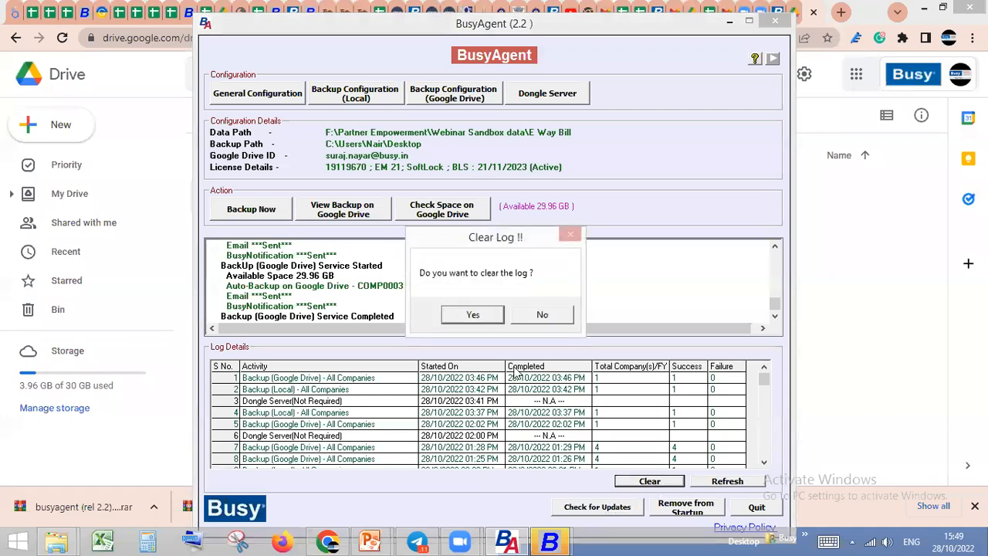
left_click(472, 315)
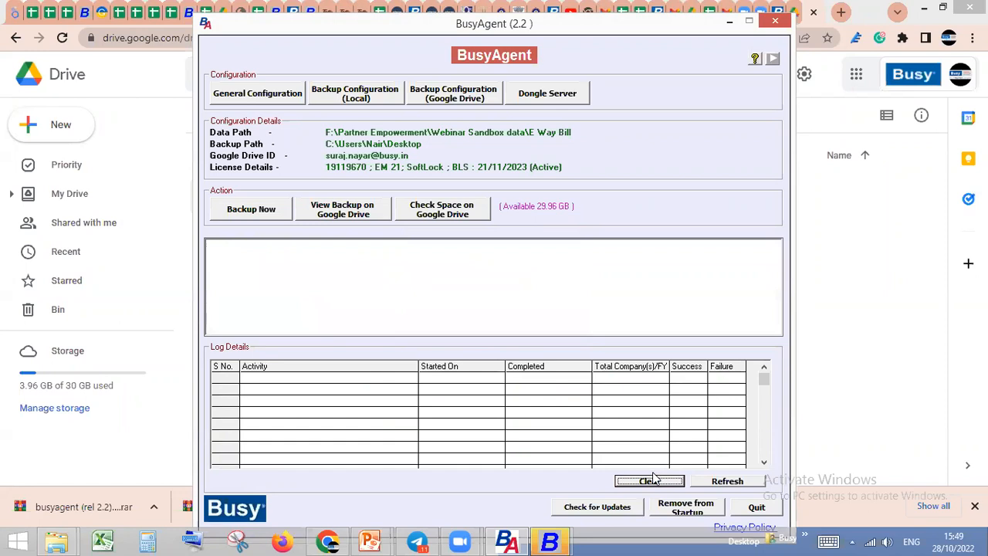
left_click(725, 482)
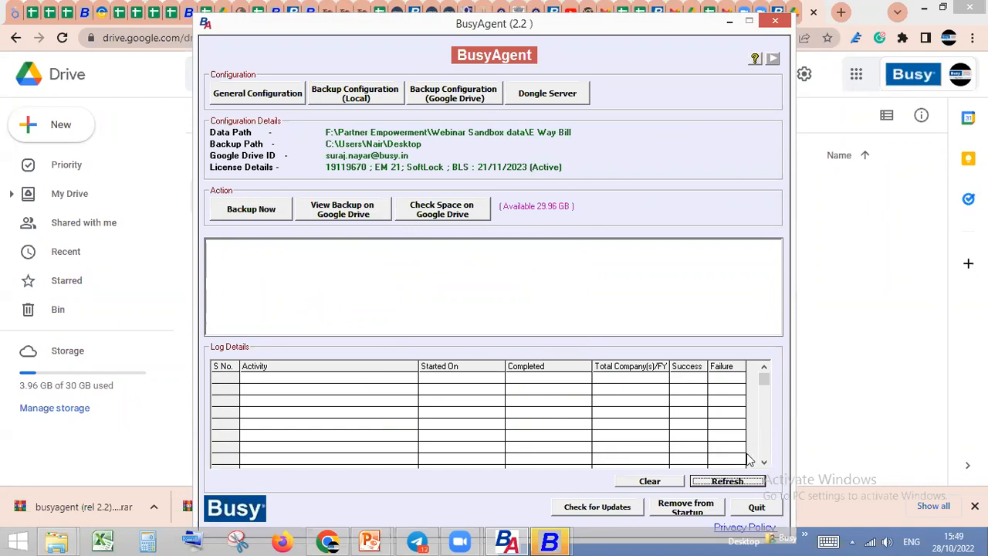
Remove BusyAgent from Windows startup and add it back, then quit BusyAgent
left_click(679, 513)
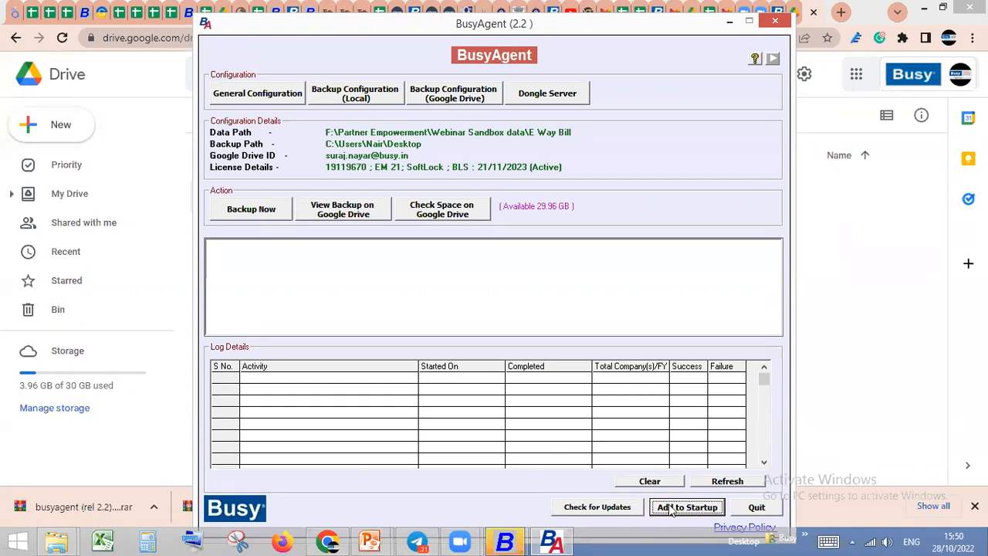
left_click(683, 511)
left_click(757, 508)
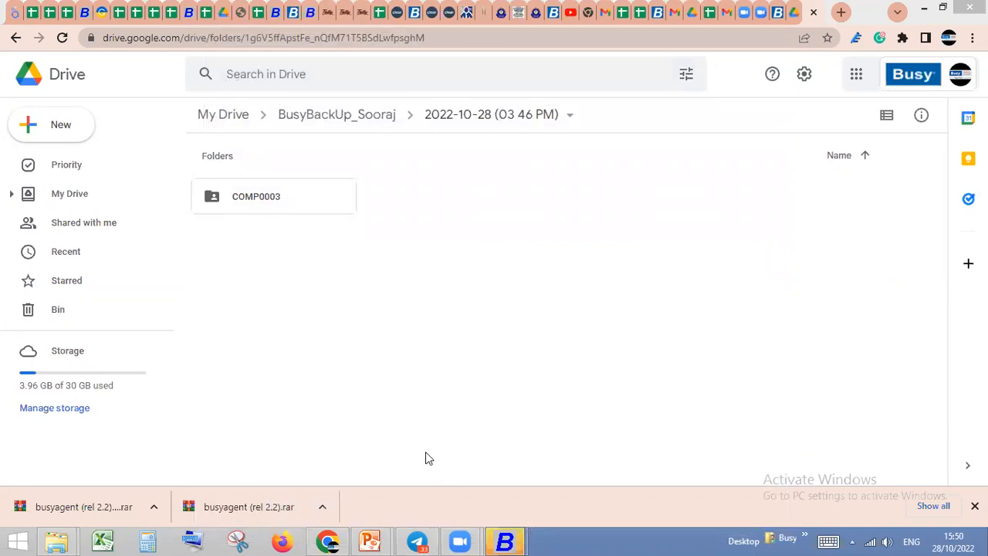
Switch to the running PowerPoint slide show and go back to the "Backup configuration (google drive)" slide
mouse_move(375, 541)
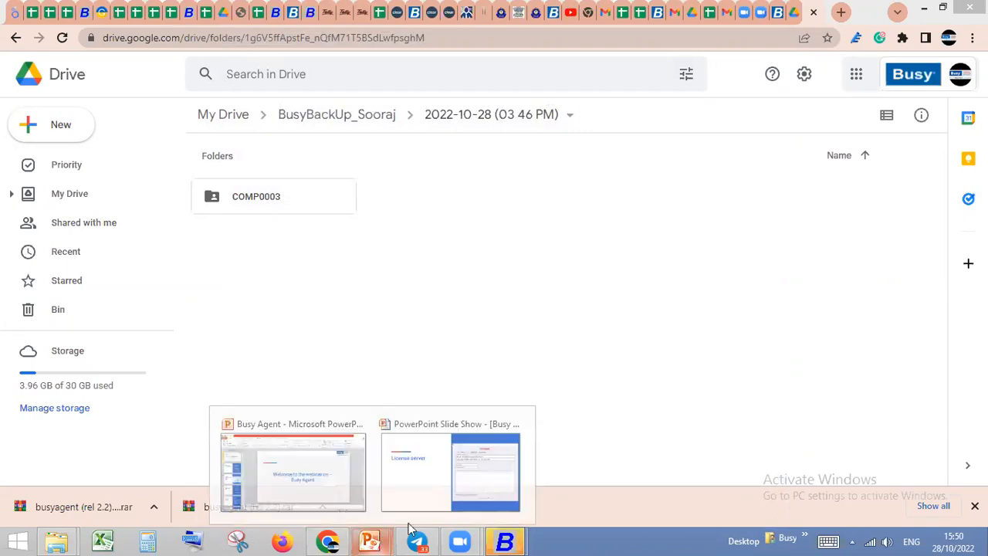
left_click(412, 504)
key("Right")
key("Left")
key("Left")
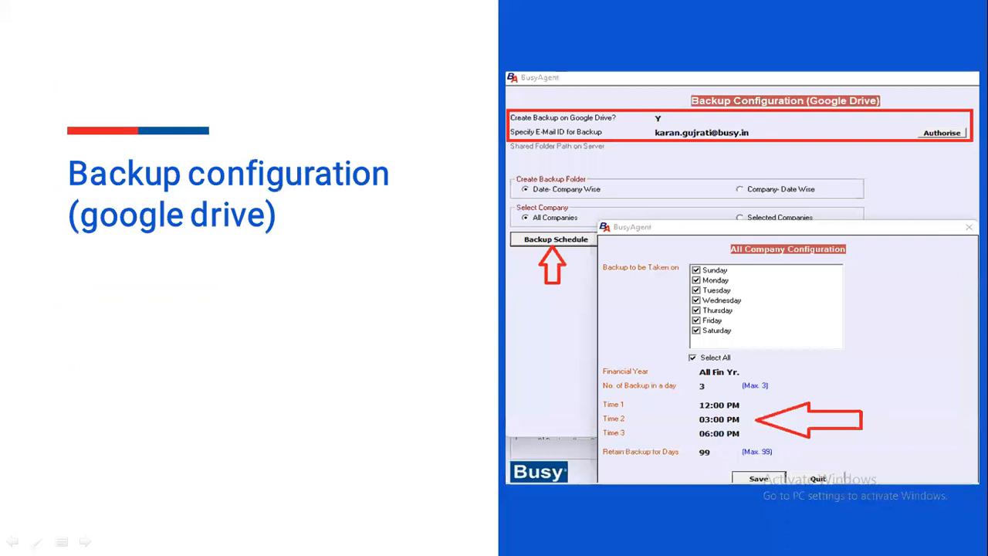